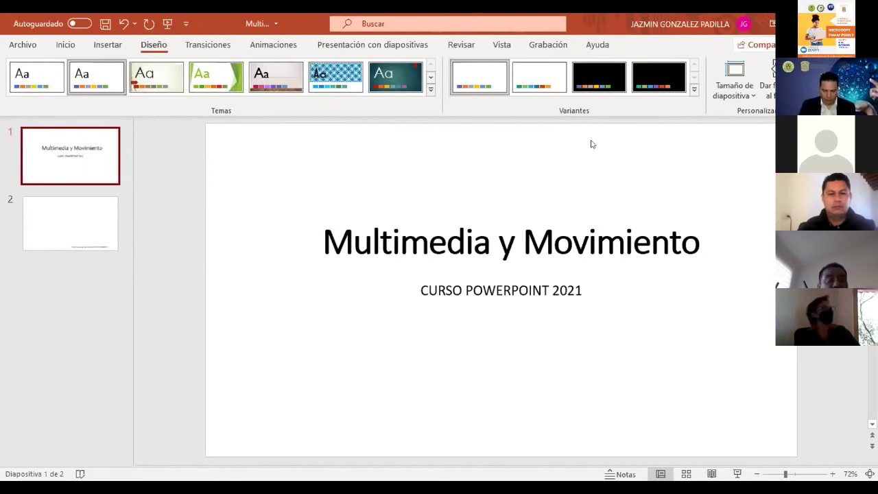
Look over slide 2 with the YouTube link, then go back and select the title slide.
left_click(76, 205)
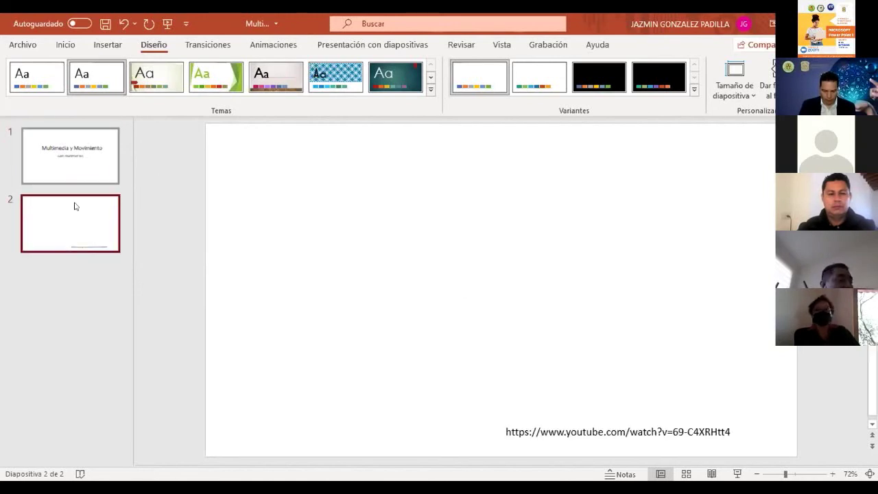
key("Up")
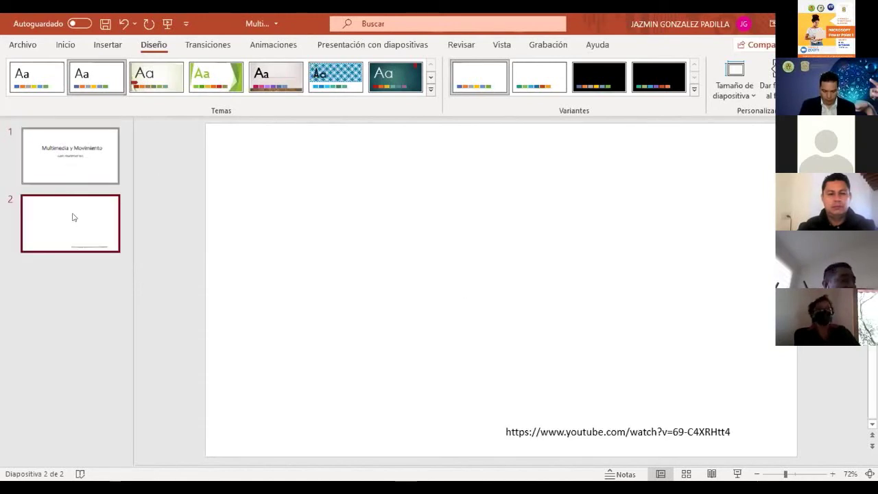
key("Up")
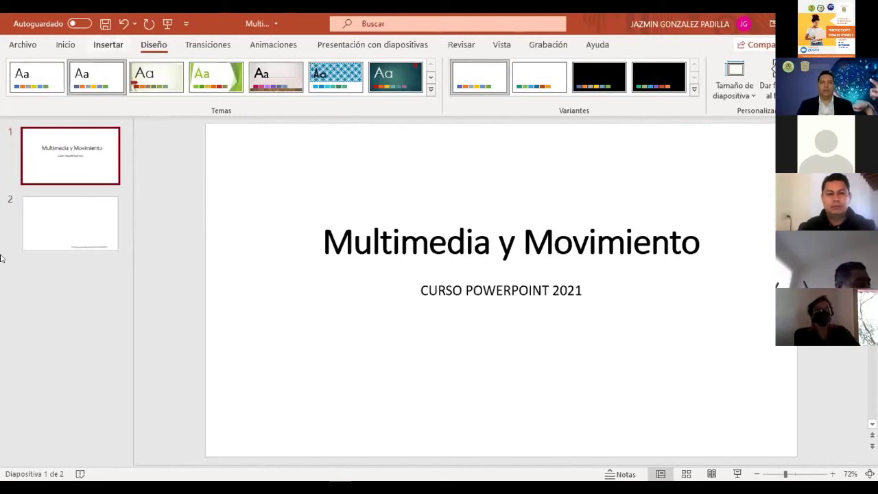
left_click(94, 151)
left_click(197, 166)
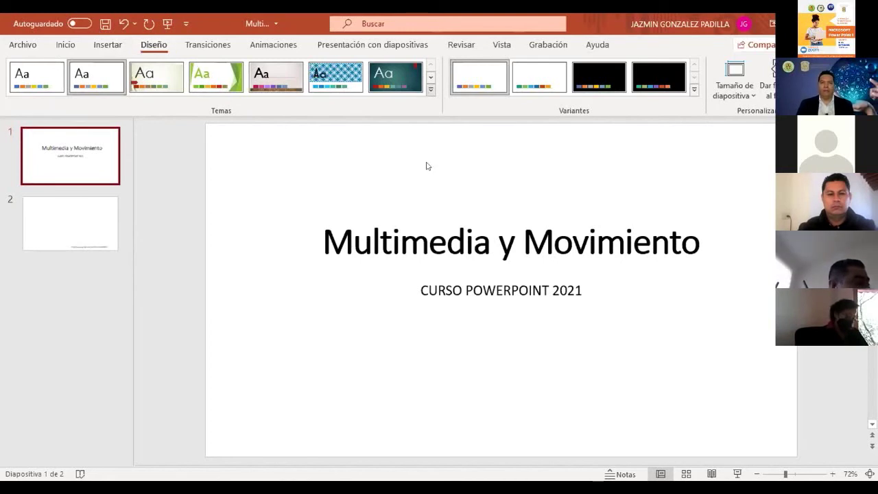
Apply the black Diseño variant with coloured swirls and white text, then move to slide 2.
left_click(430, 88)
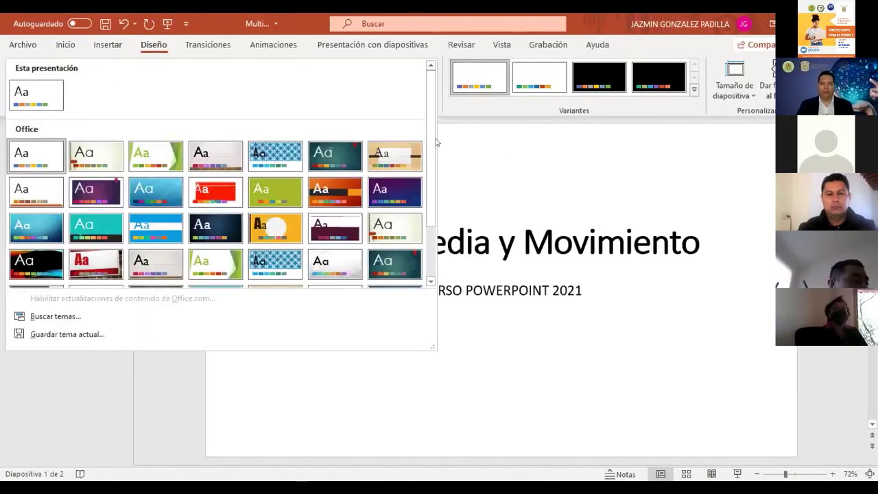
key("Escape")
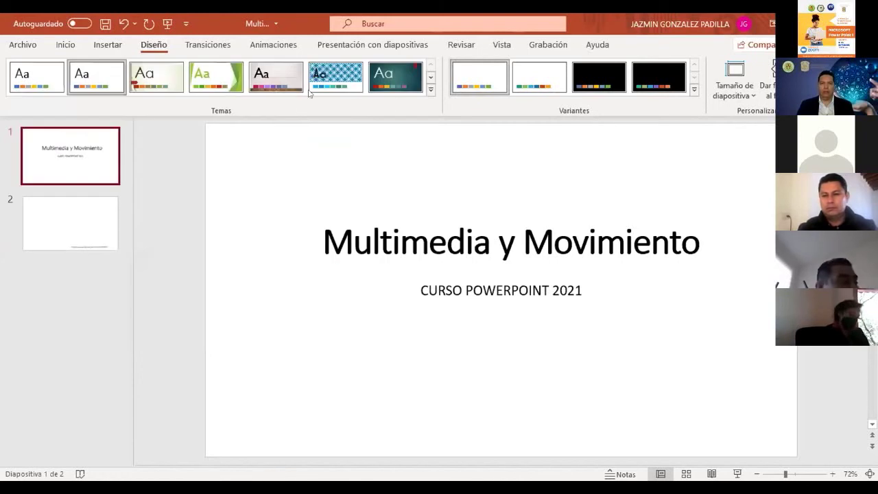
left_click(590, 85)
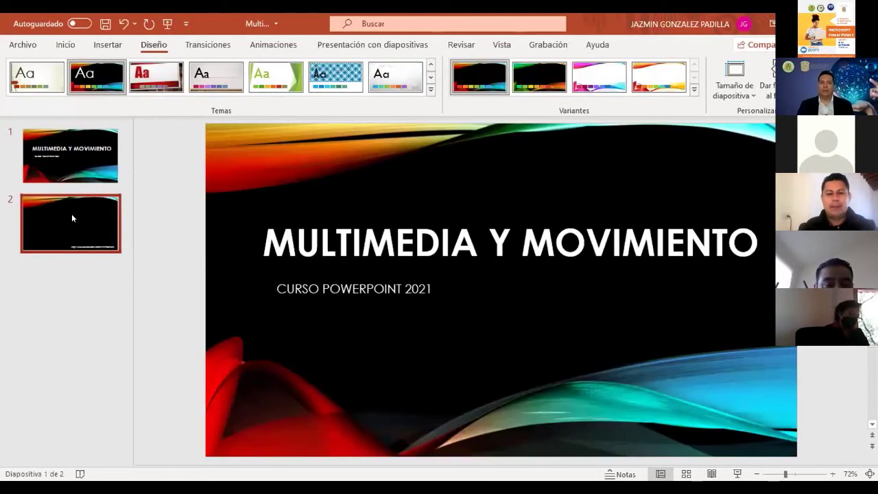
key("Page_Down")
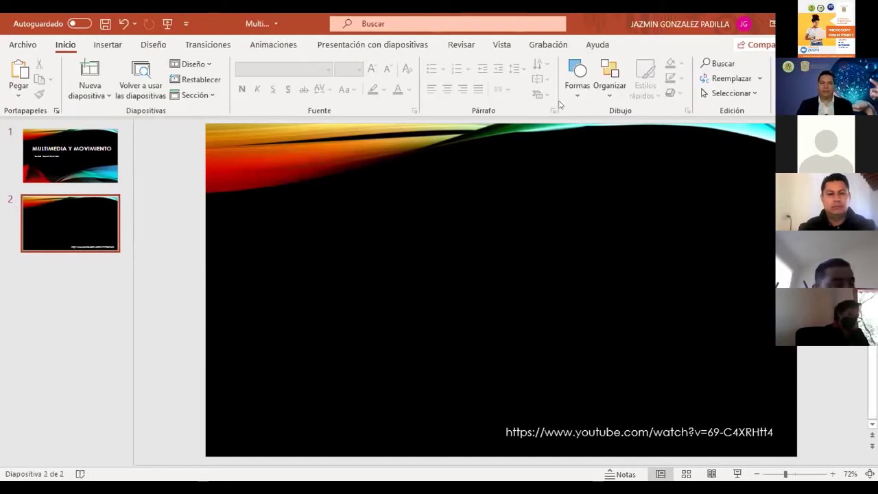
Insert a new En blanco layout slide directly after slide 1.
left_click(99, 46)
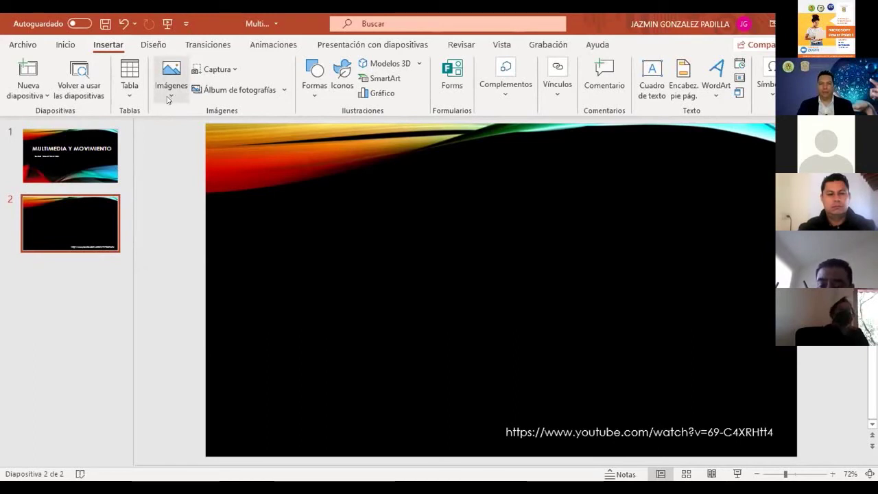
left_click(71, 130)
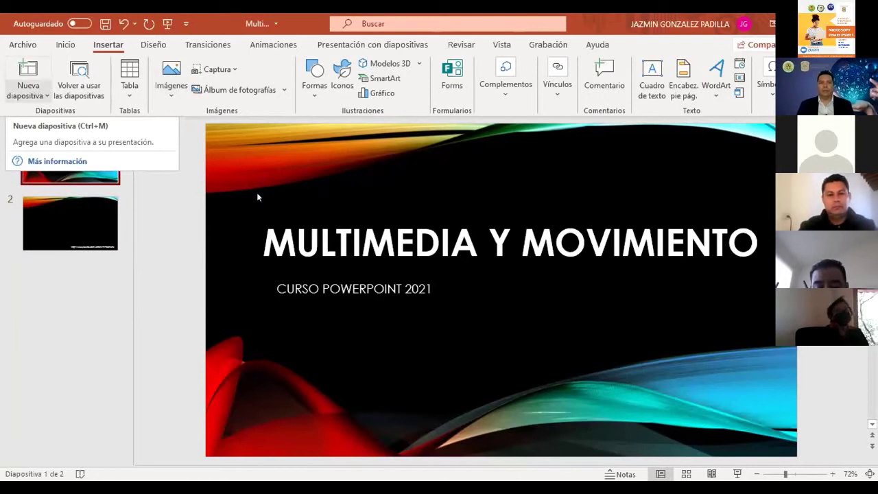
left_click(27, 89)
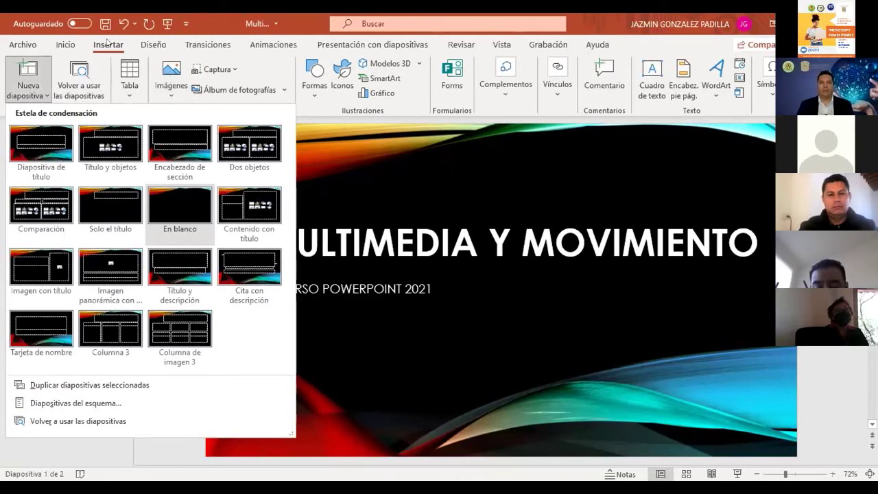
key("Return")
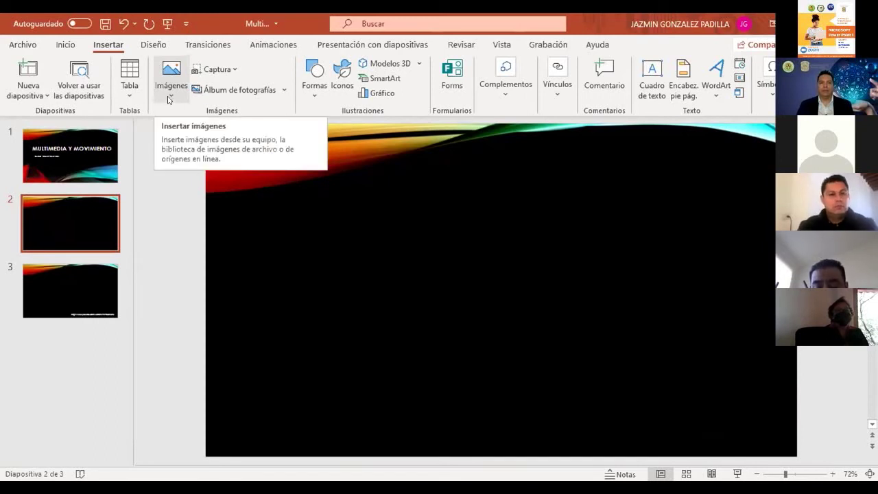
Among the Imágenes sources, back out of stock images and choose Este dispositivo instead.
left_click(241, 142)
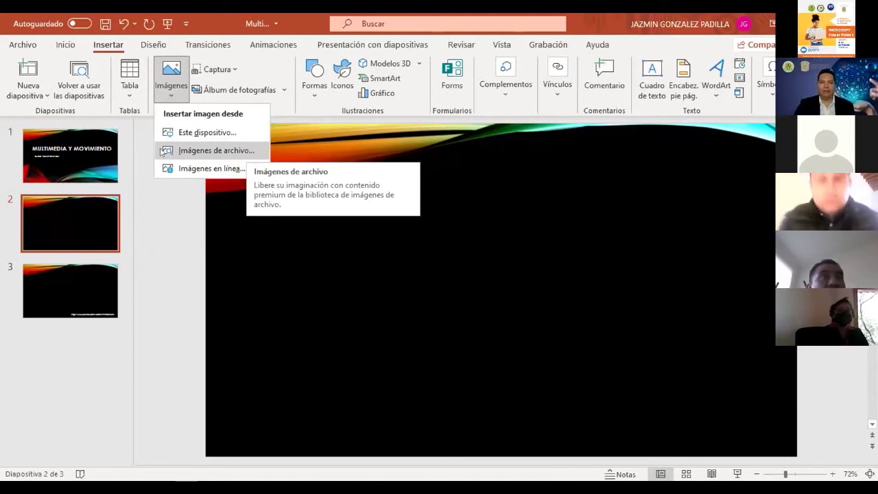
left_click(227, 147)
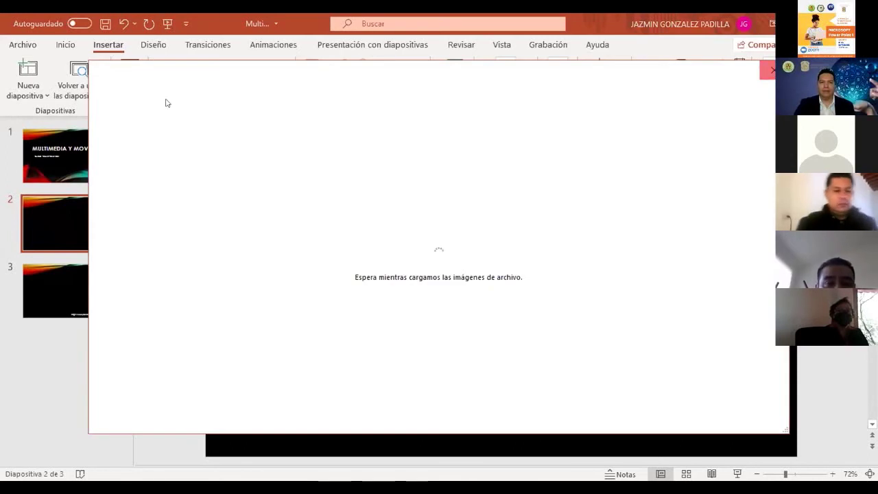
key("Escape")
left_click(168, 95)
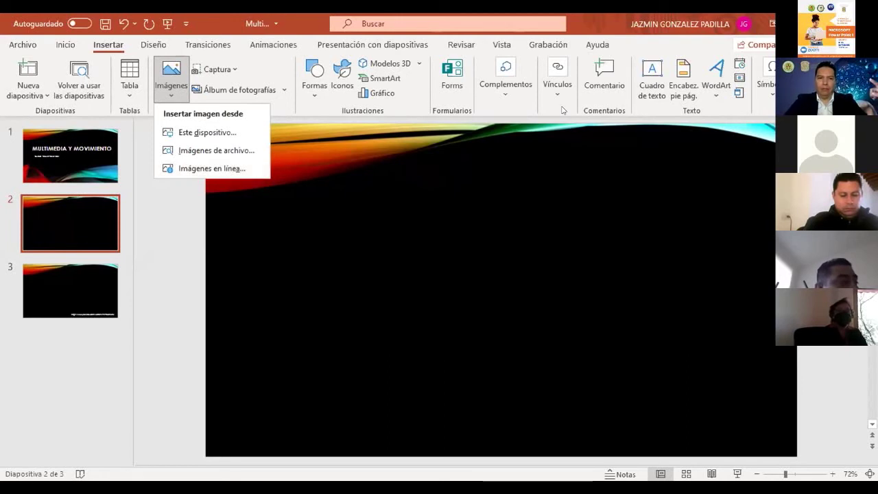
left_click(484, 145)
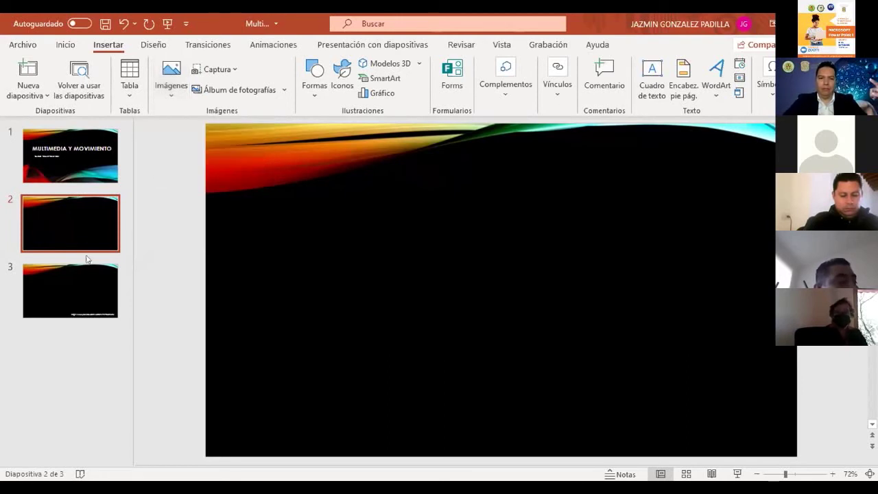
left_click(168, 94)
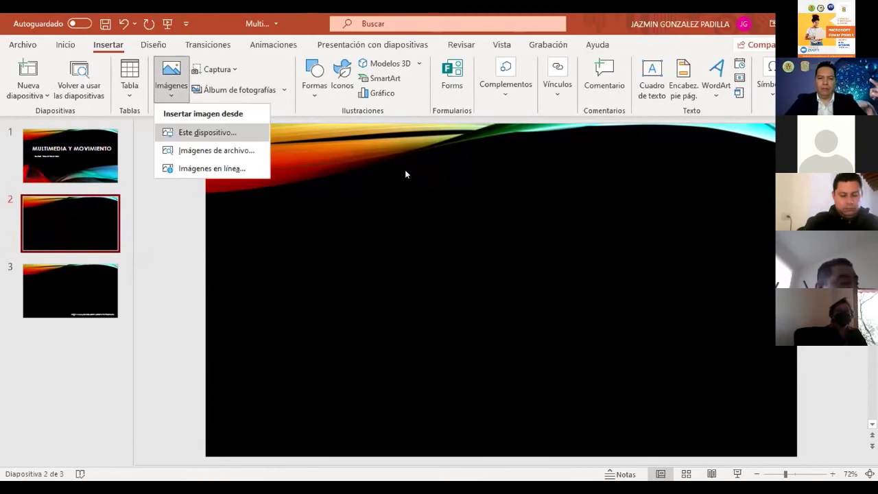
key("Return")
Insert the CHLA COVID-19 image from Descargas > CAMPAÑA COVID and drag it to the centre guide.
left_click(255, 232)
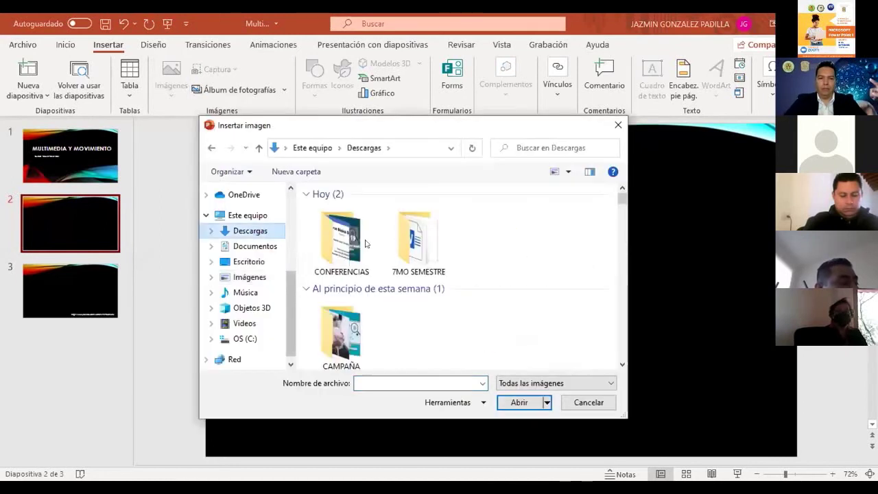
double_click(341, 335)
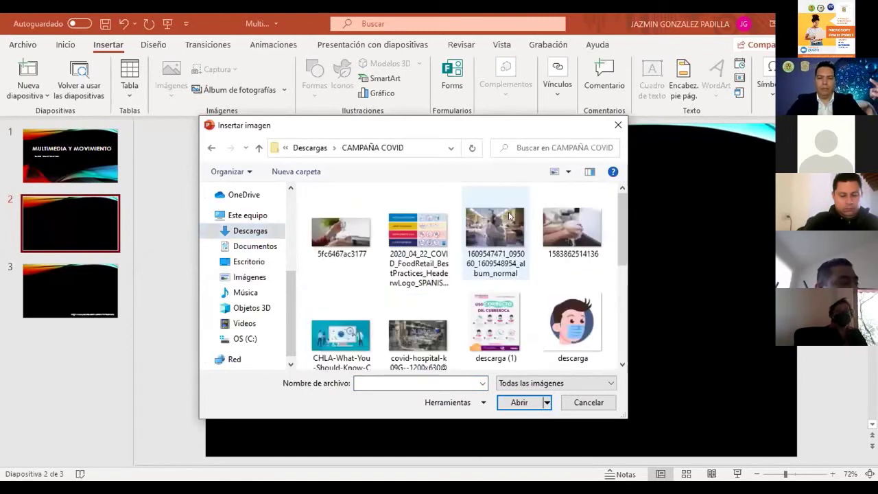
left_click(355, 335)
left_click(293, 225)
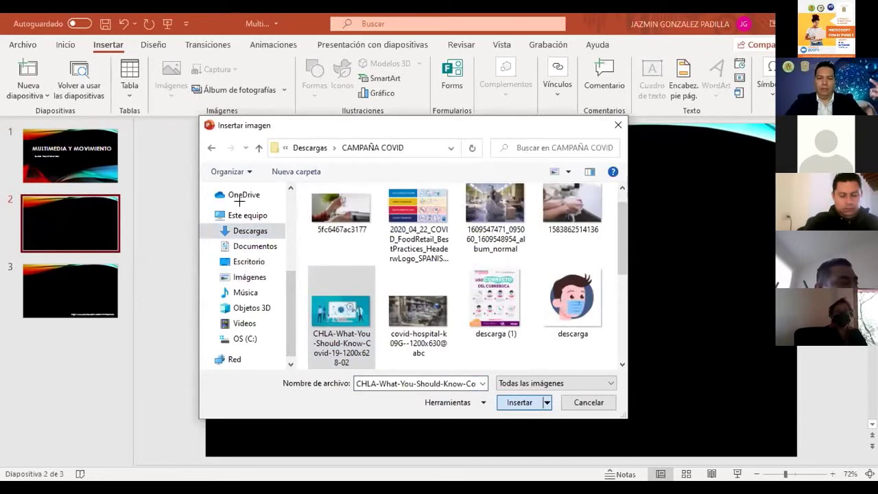
key("Return")
mouse_move(375, 245)
left_mouse_down()
mouse_move(377, 256)
mouse_move(384, 243)
left_mouse_up()
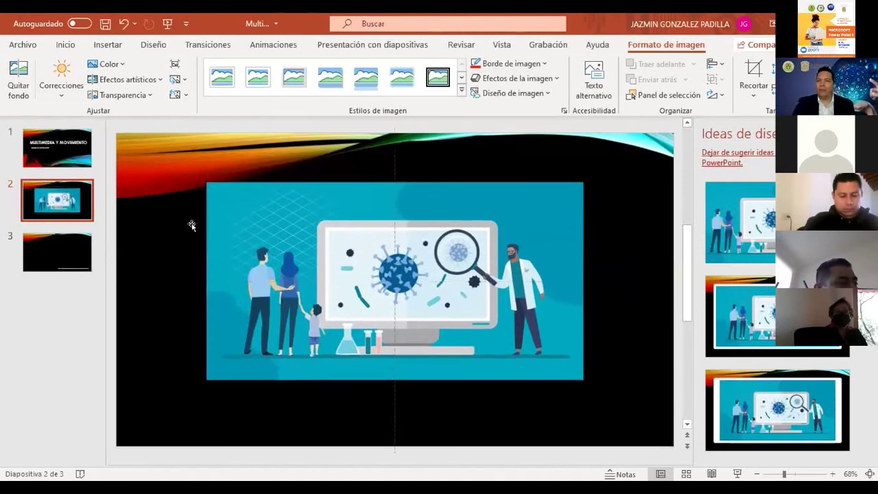
Drag the COVID illustration along the smart guides until it sits horizontally centred, slightly lower.
left_click_drag(192, 226, 192, 228)
left_click(237, 162)
left_click(286, 289)
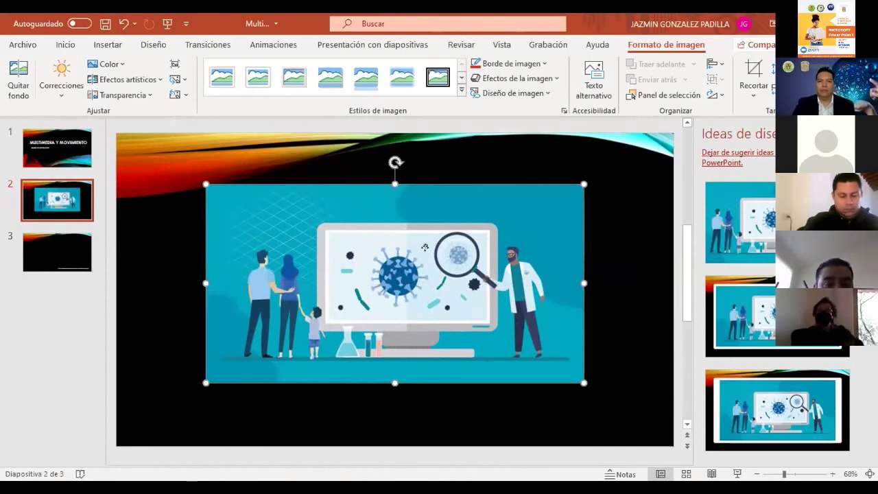
left_click_drag(428, 251, 428, 244)
left_click_drag(400, 217, 401, 206)
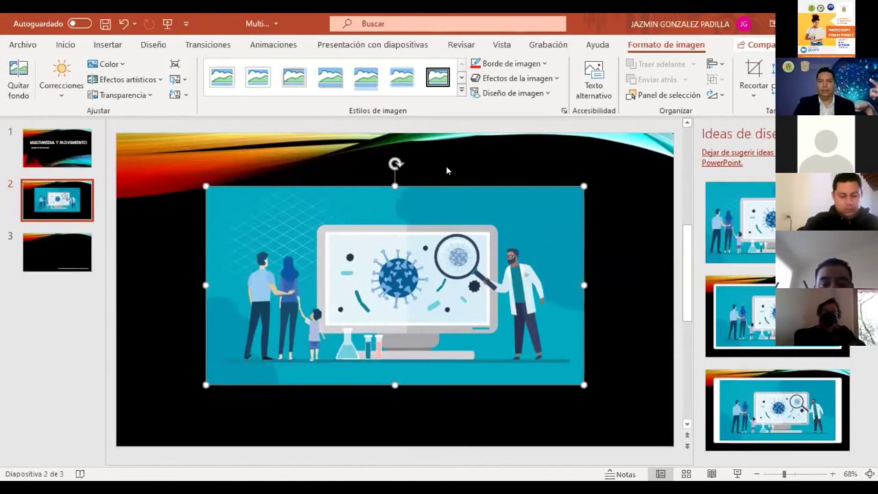
left_click(445, 170)
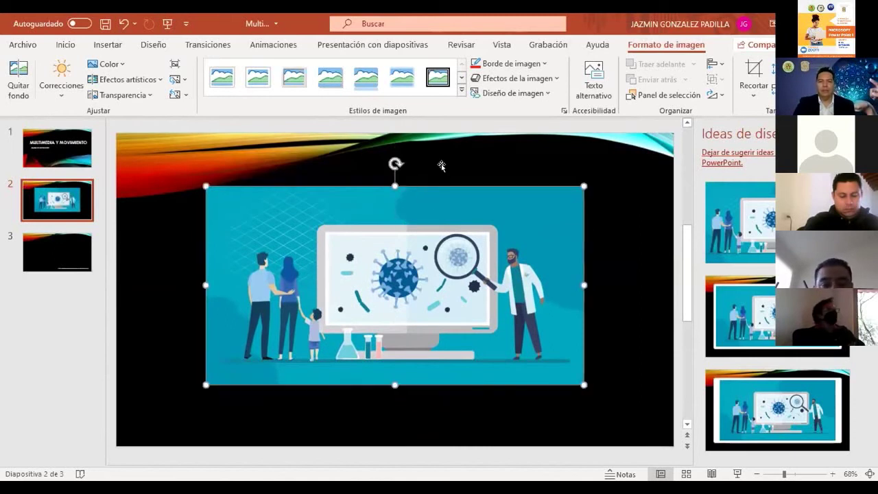
left_click(426, 202)
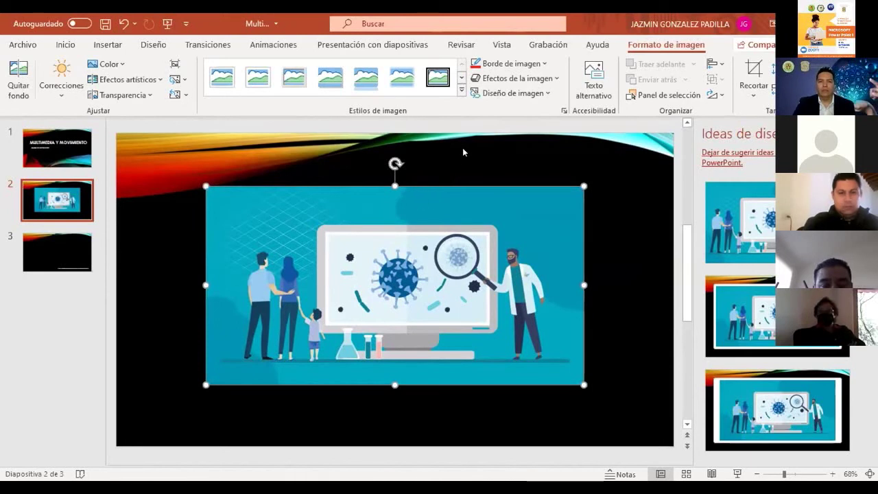
key("Escape")
left_click(430, 207)
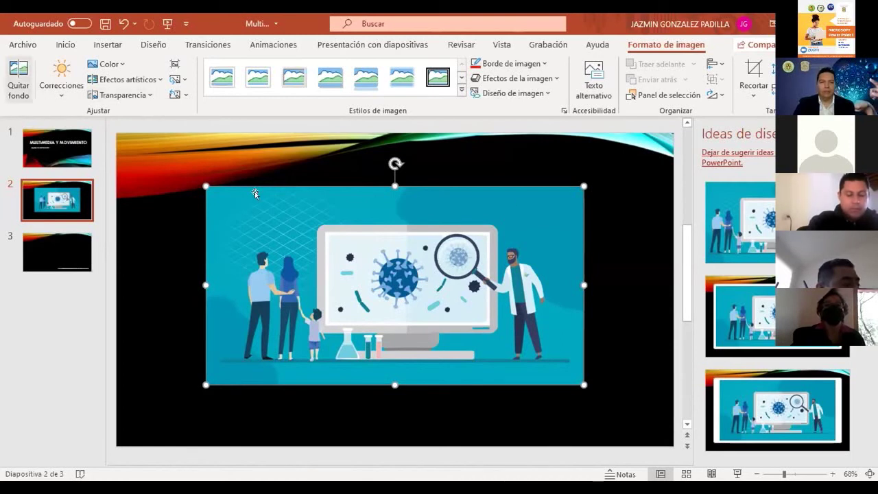
left_click_drag(378, 205, 452, 198)
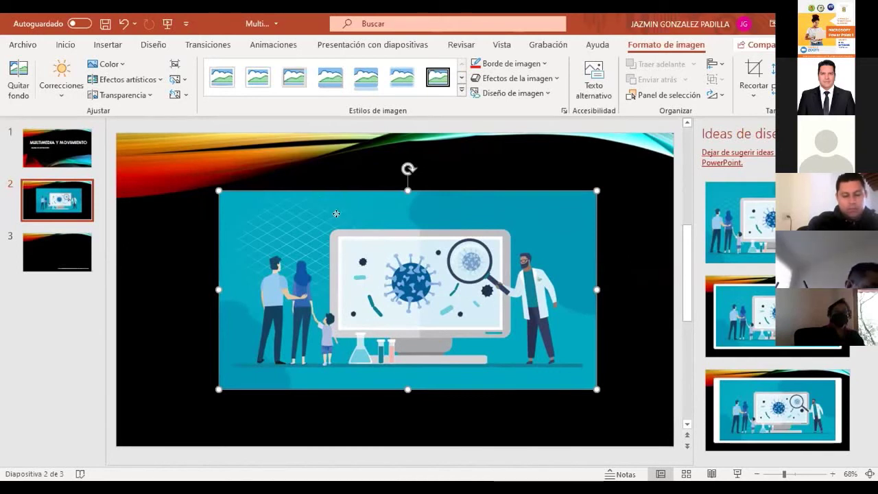
left_click_drag(334, 213, 321, 213)
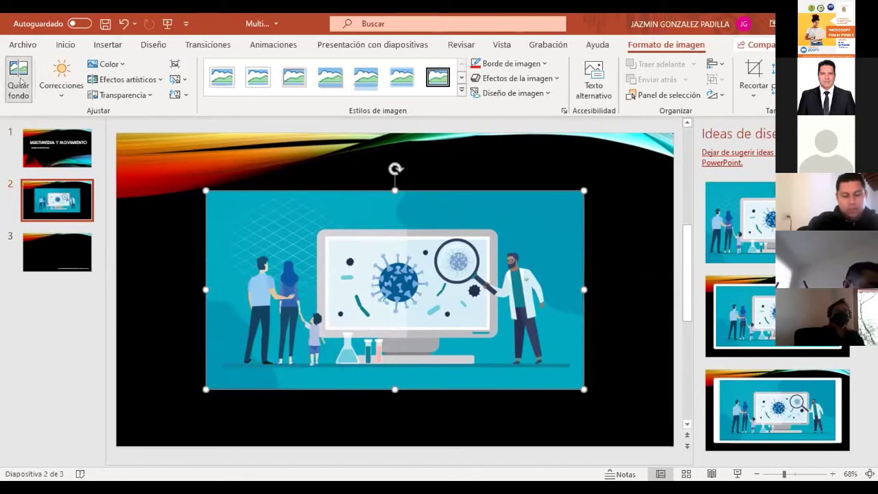
Strip the illustration's background with Quitar fondo, keep the changes, and shift it left.
left_click(20, 84)
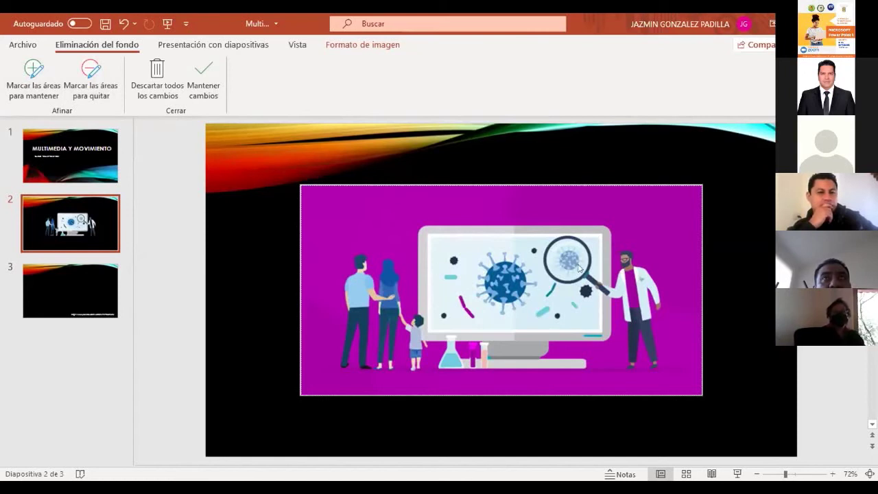
left_click(203, 79)
mouse_move(554, 223)
left_mouse_down()
mouse_move(510, 215)
mouse_move(503, 238)
left_mouse_up()
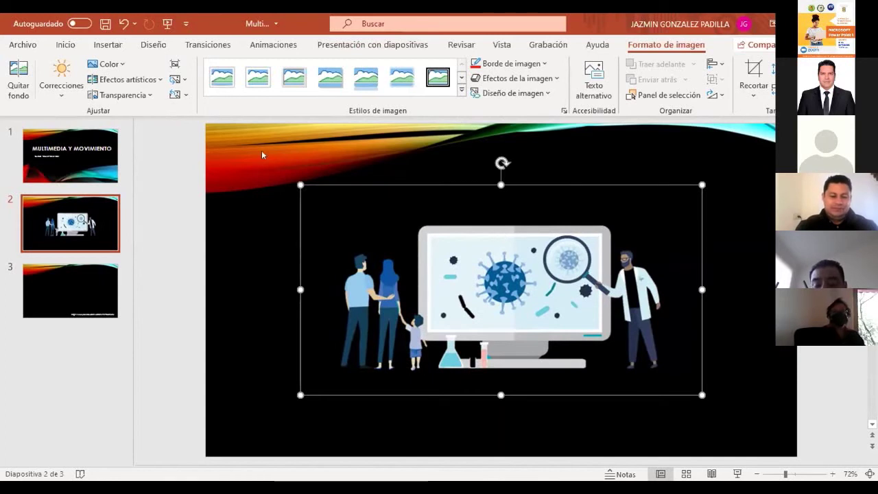
Undo the background removal and moves so the smaller illustration regains its teal background.
left_click_drag(457, 321, 454, 314)
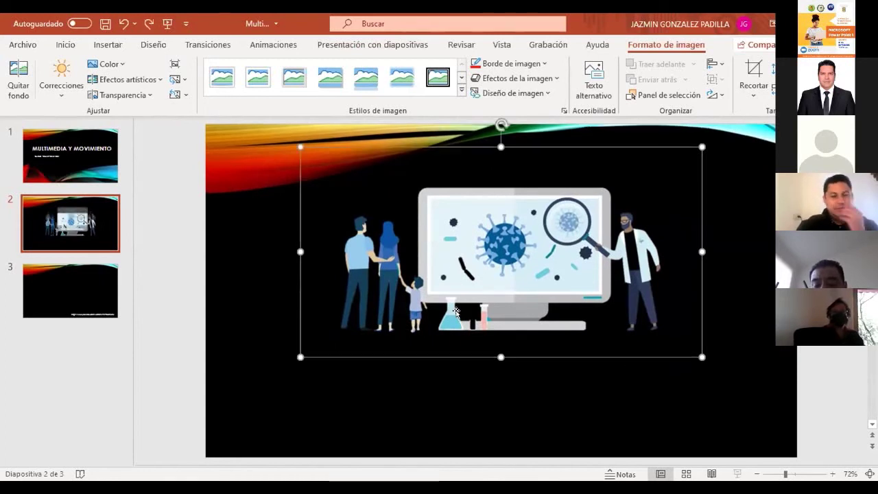
key("ctrl+z")
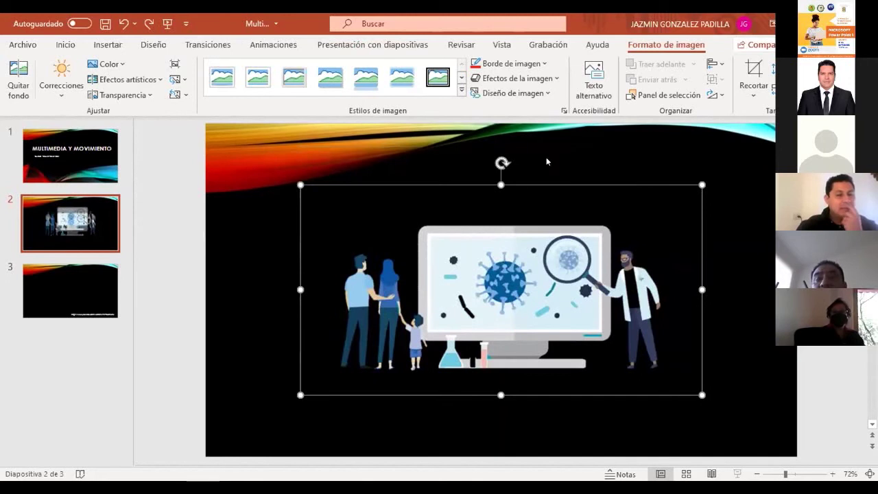
key("ctrl+z")
key("ctrl+z")
key("ctrl+z")
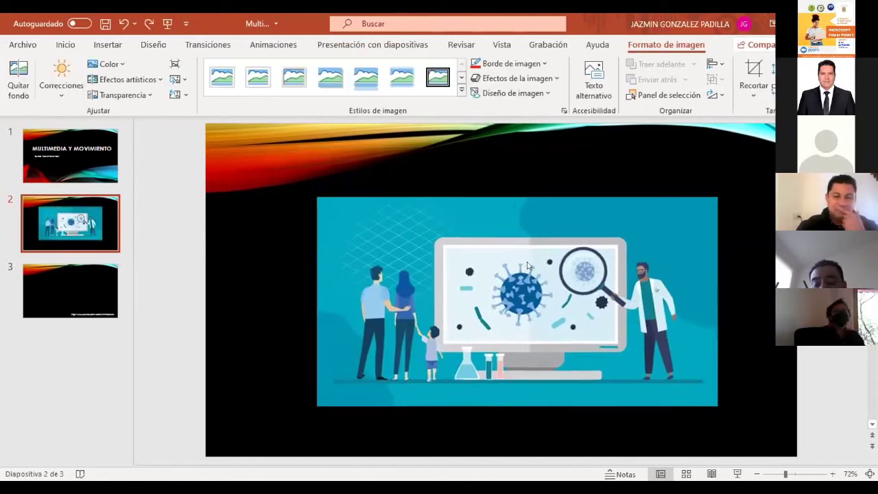
key("ctrl+z")
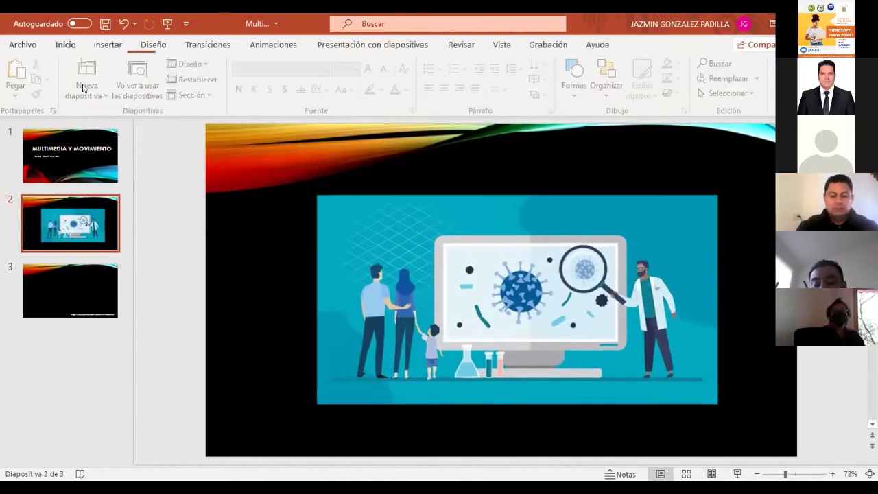
key("ctrl+z")
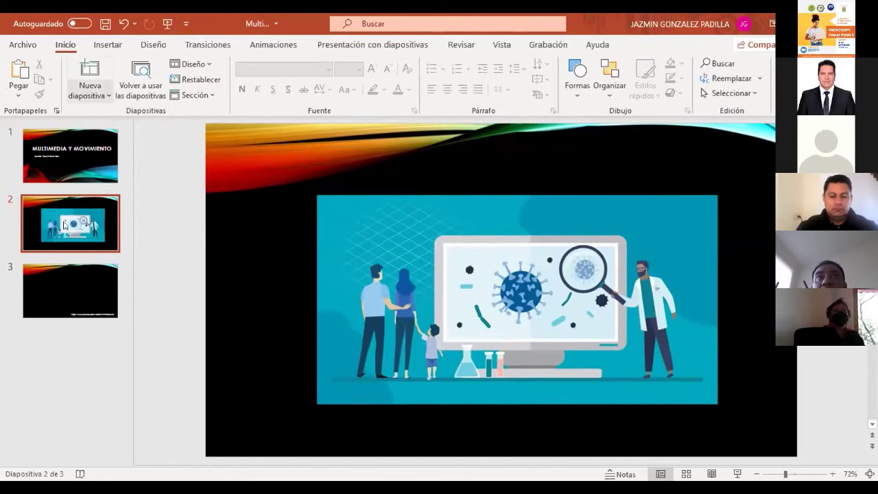
key("ctrl+z")
key("ctrl+z")
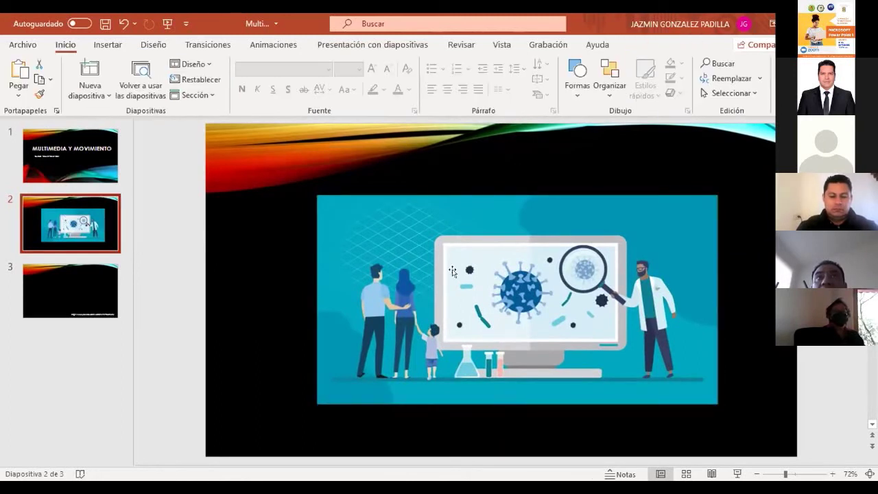
left_click(491, 257)
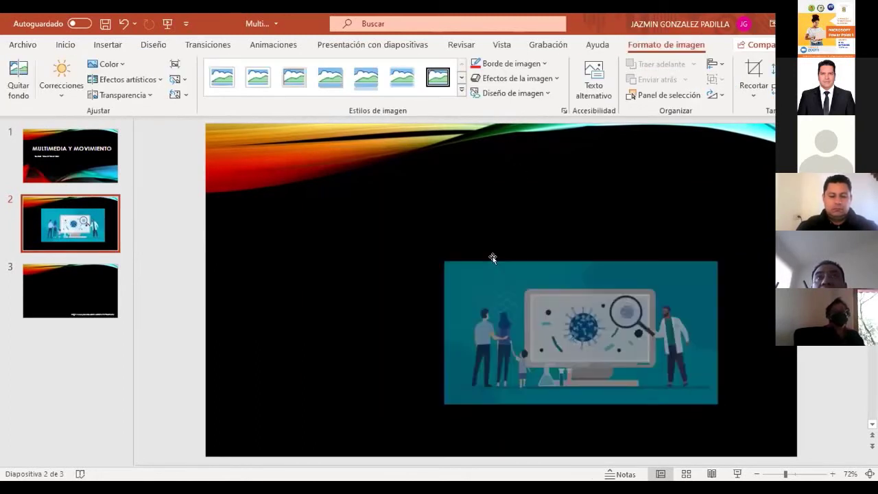
Bring up the Imágenes picture-source choices on the Insertar tab.
key("Escape")
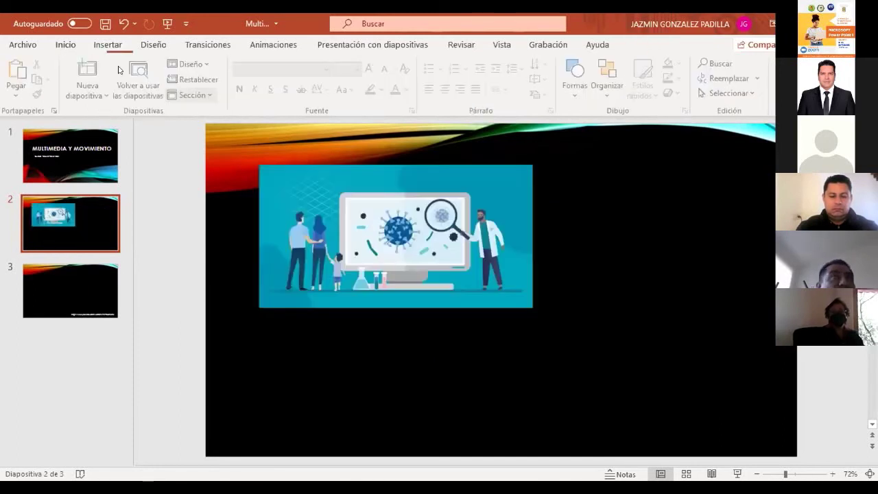
key("alt+b")
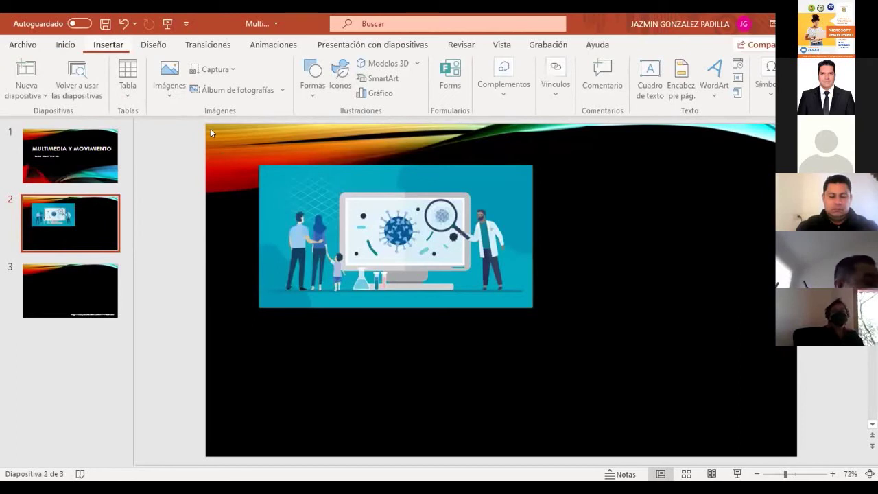
left_click(171, 77)
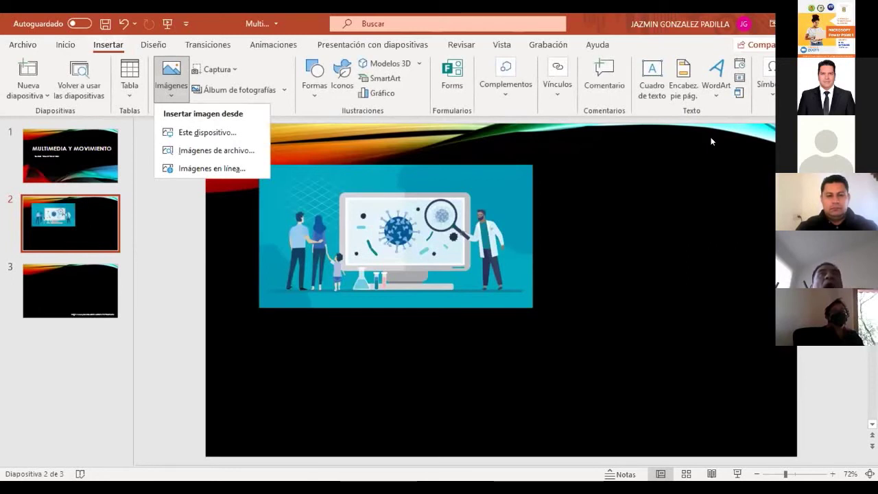
Open the stock images library and browse its Personas recortadas and Adhesivos collections.
key("a")
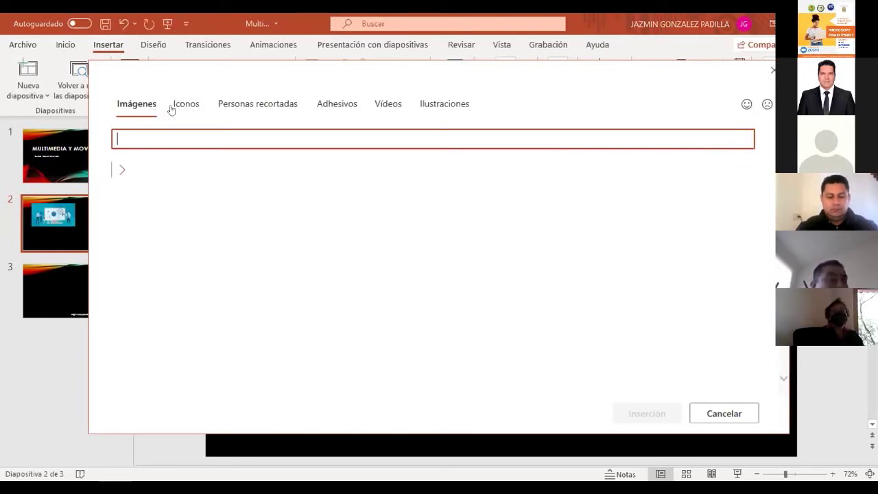
left_click(137, 110)
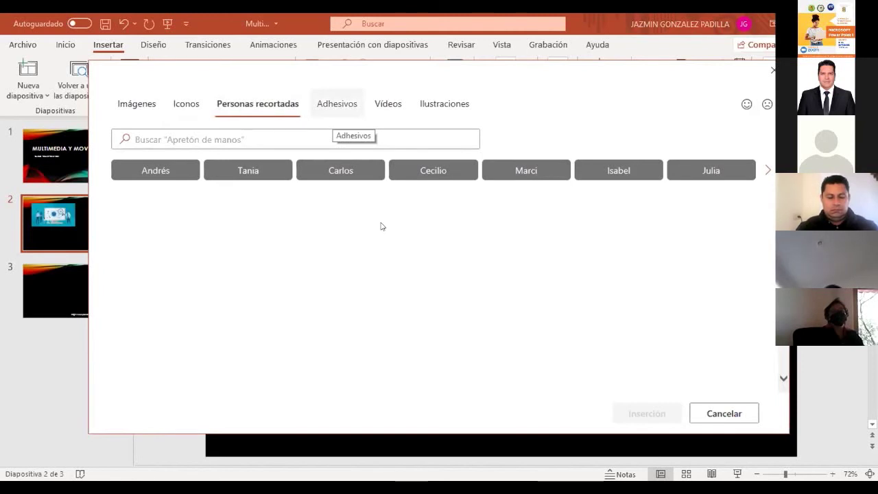
left_click(337, 103)
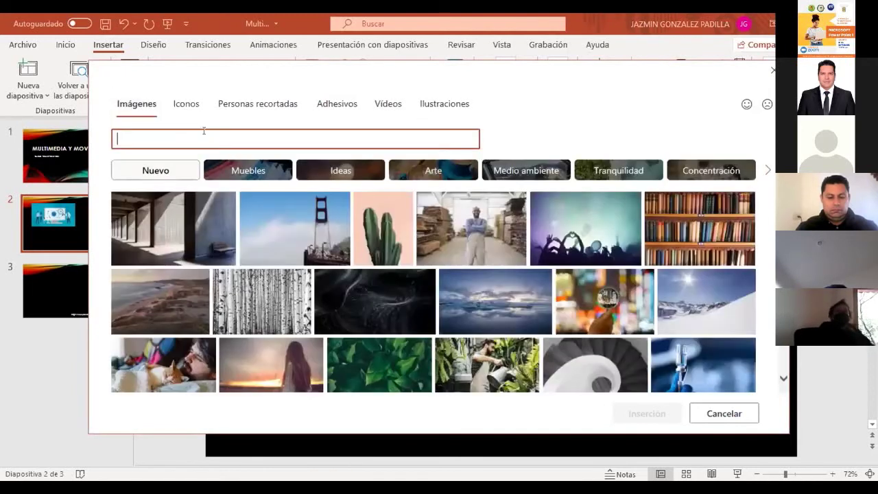
Search stock images for 'virus' and insert the face mask and sanitizer photo.
type("virus")
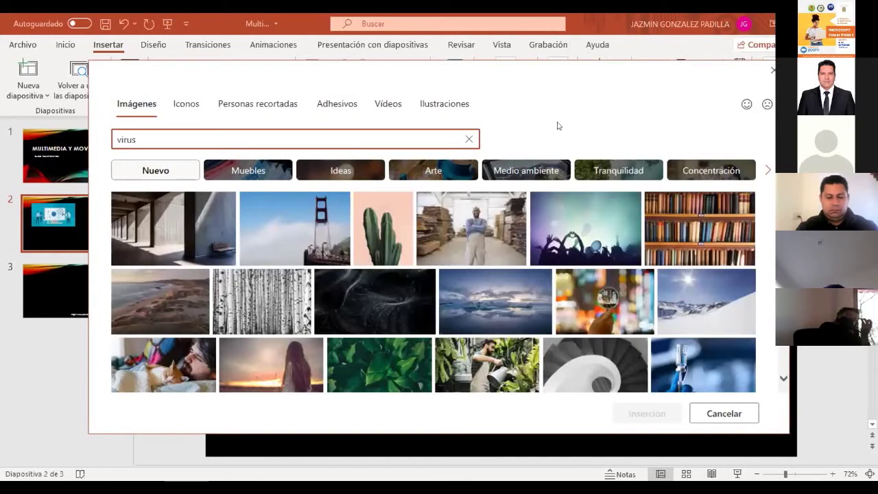
key("Return")
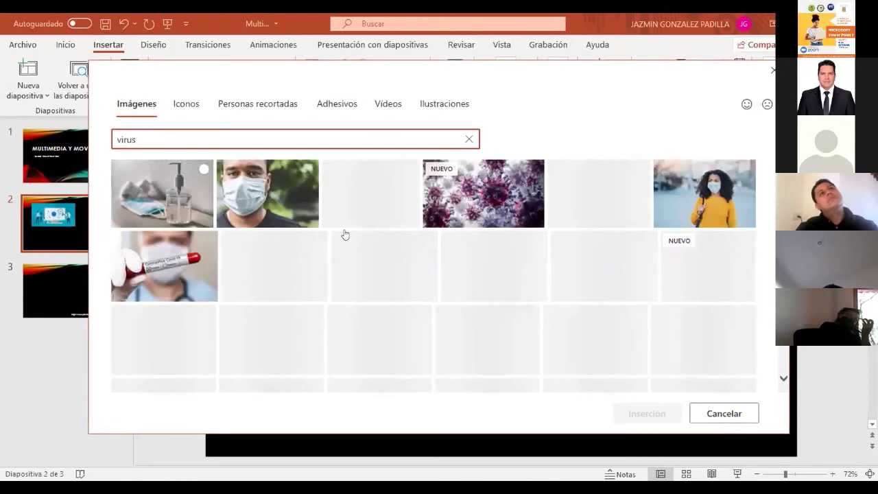
left_click(203, 169)
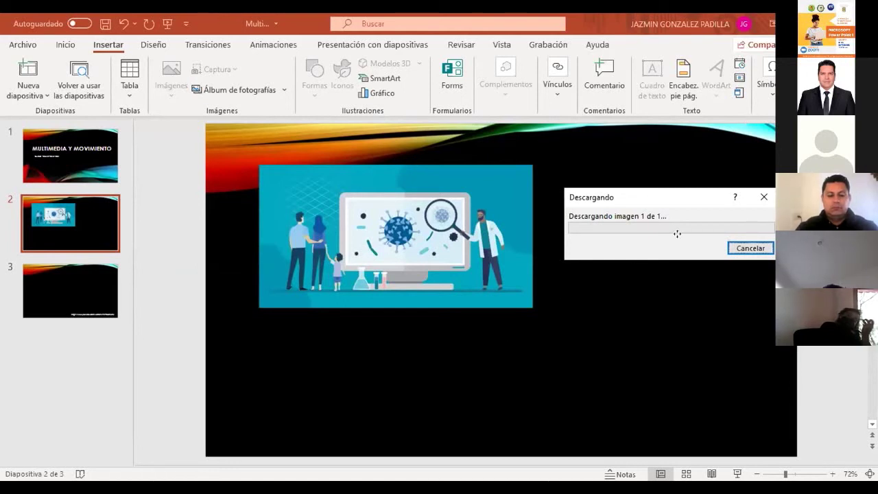
Size the mask-and-sanitizer photo and position it to the right of the COVID illustration.
left_click_drag(571, 264, 606, 216)
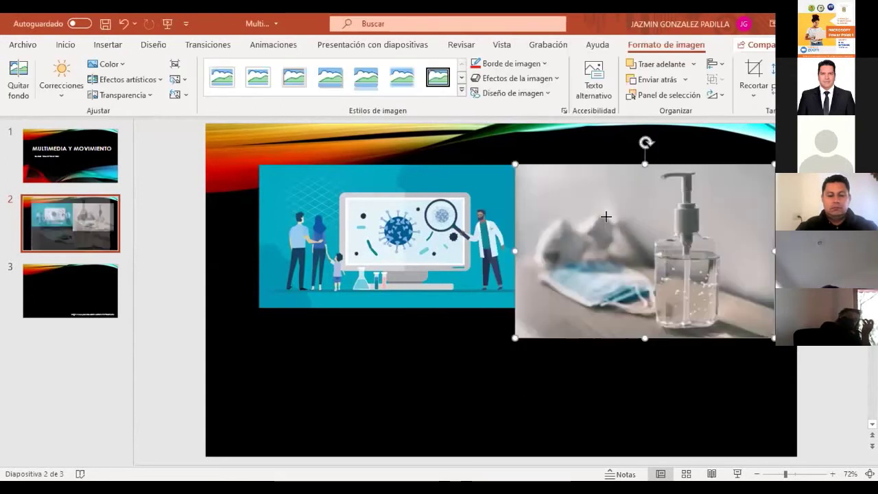
key("ctrl+z")
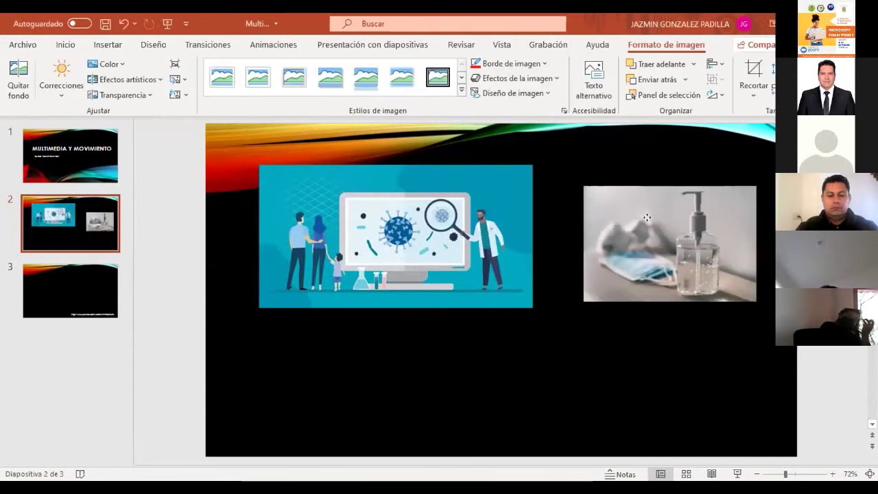
left_click(647, 205)
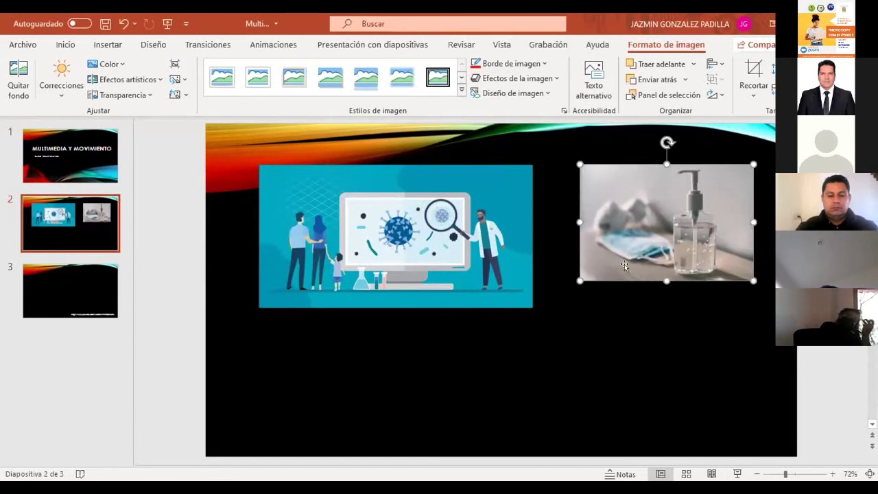
key("ctrl+z")
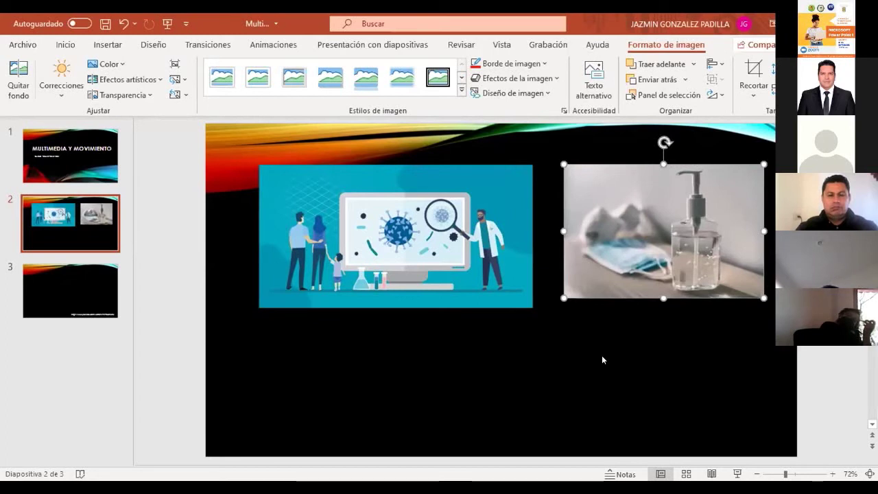
left_click(602, 356)
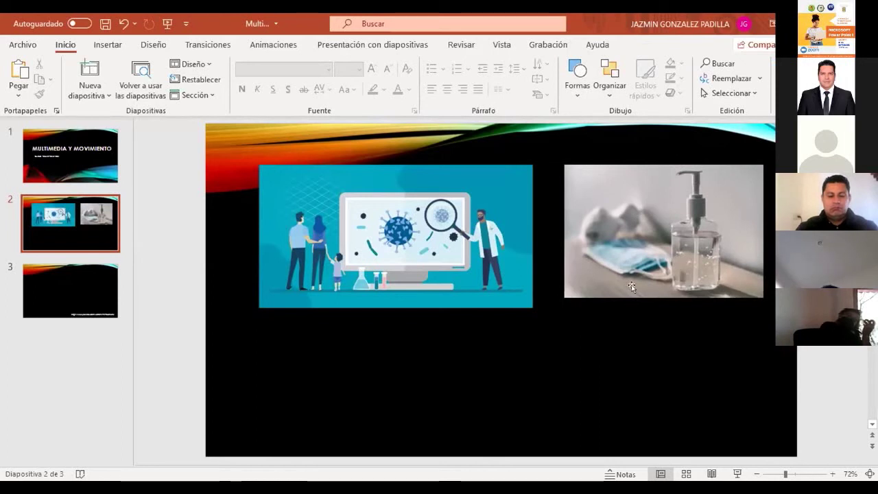
left_click_drag(632, 287, 637, 298)
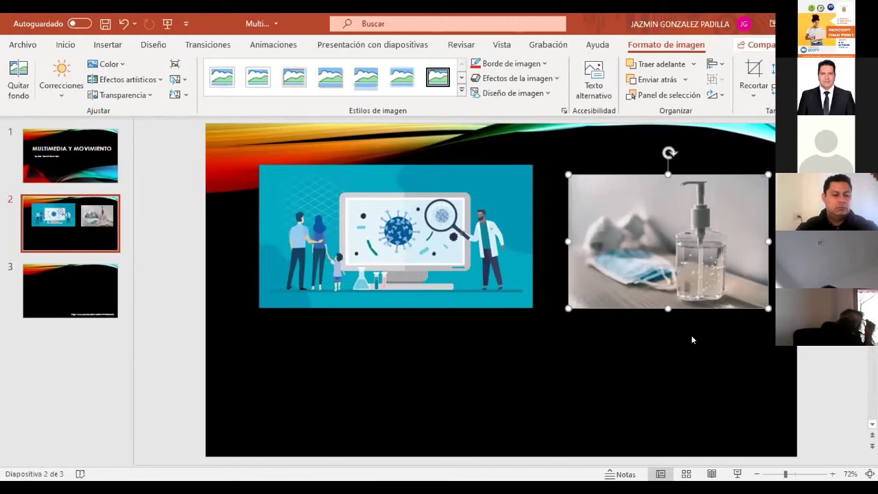
left_click(638, 363)
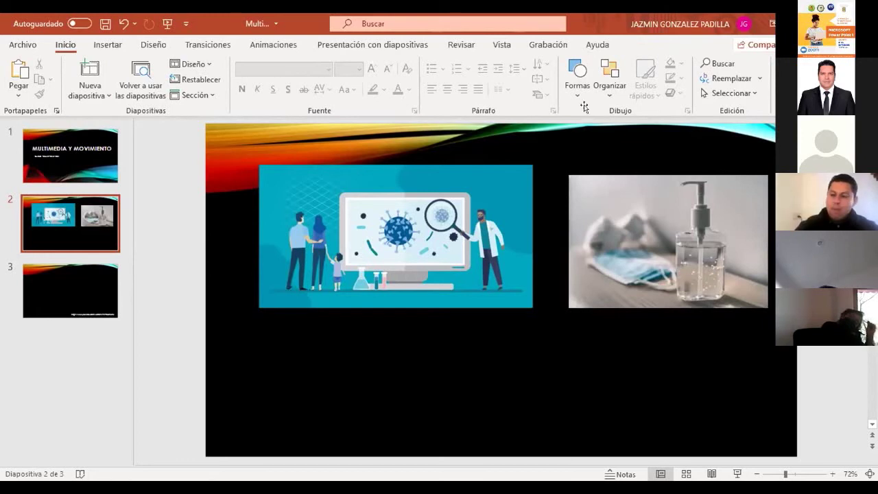
left_click(647, 245)
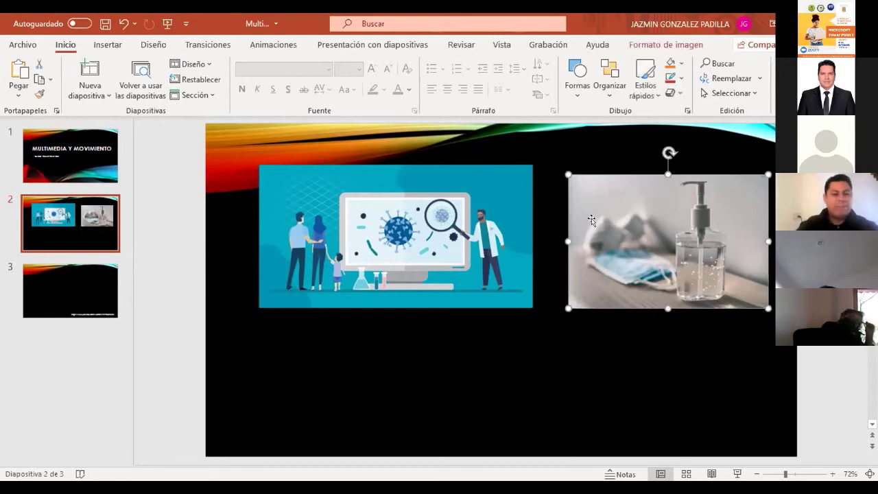
left_click(697, 44)
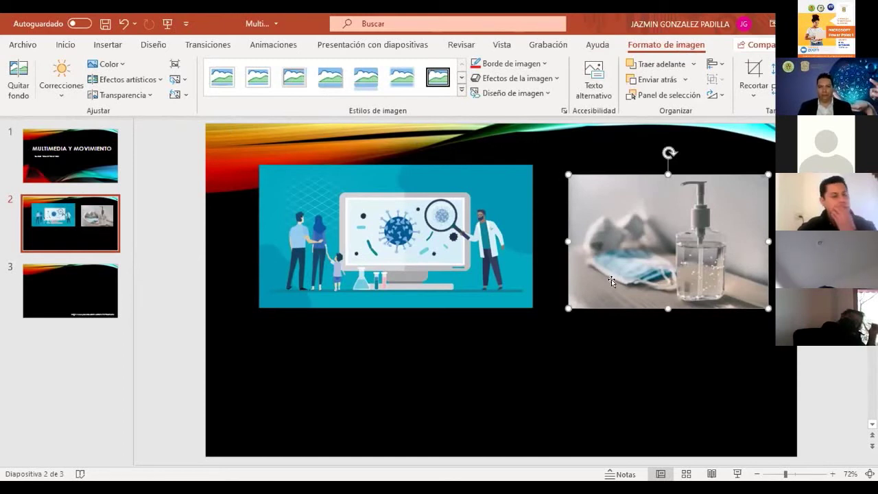
mouse_move(624, 221)
left_mouse_down()
mouse_move(635, 226)
mouse_move(616, 211)
left_mouse_up()
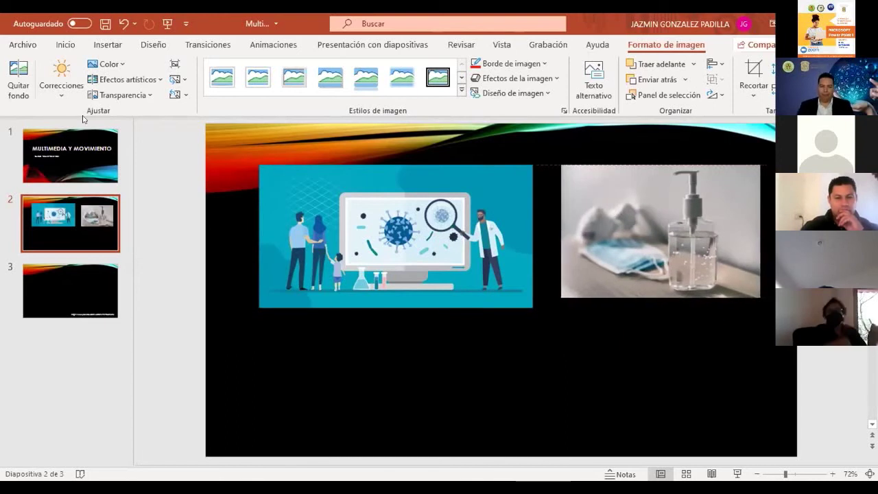
left_click(107, 46)
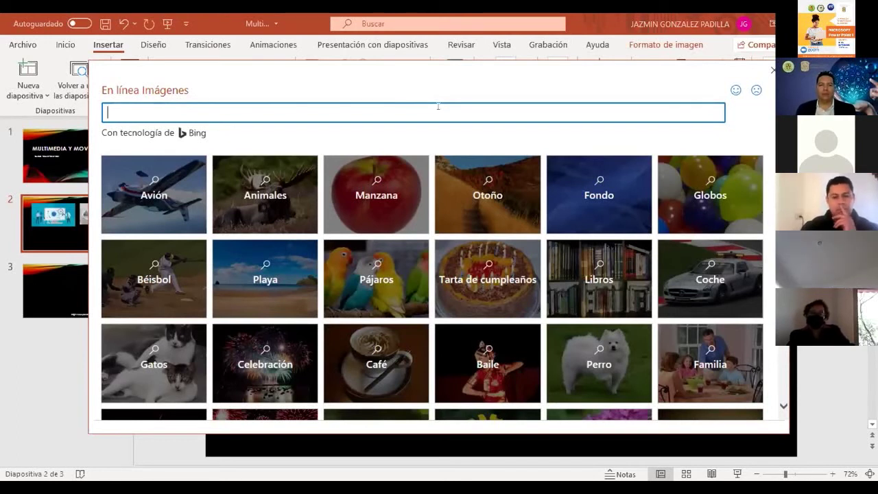
Search online pictures for 'virus' and insert two Creative Commons virus images.
type("virus")
key("Return")
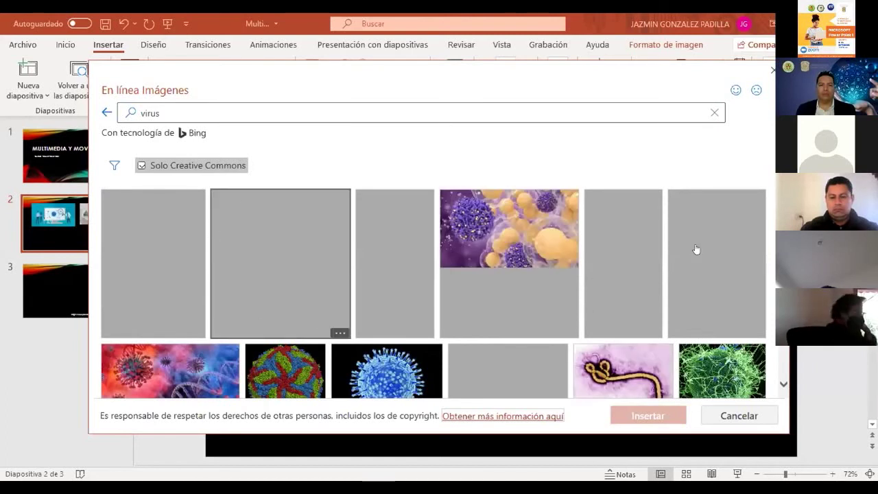
scroll(181, 223, "down", 3)
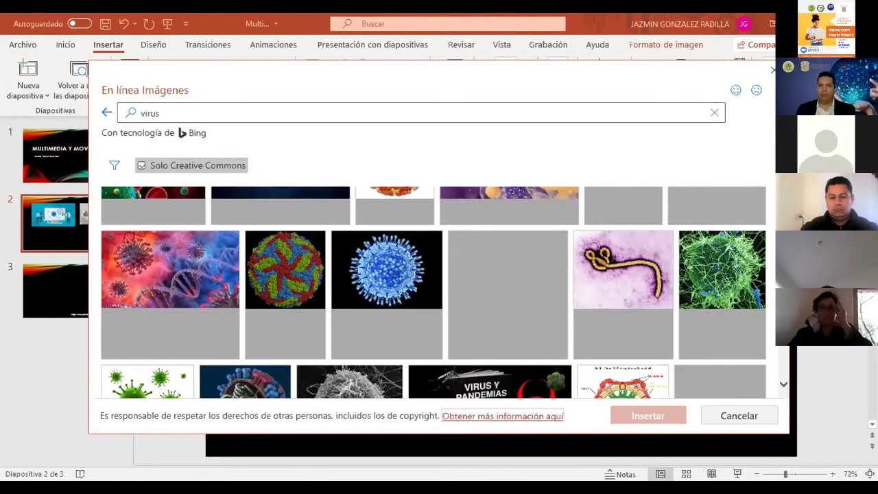
scroll(280, 233, "up", 1)
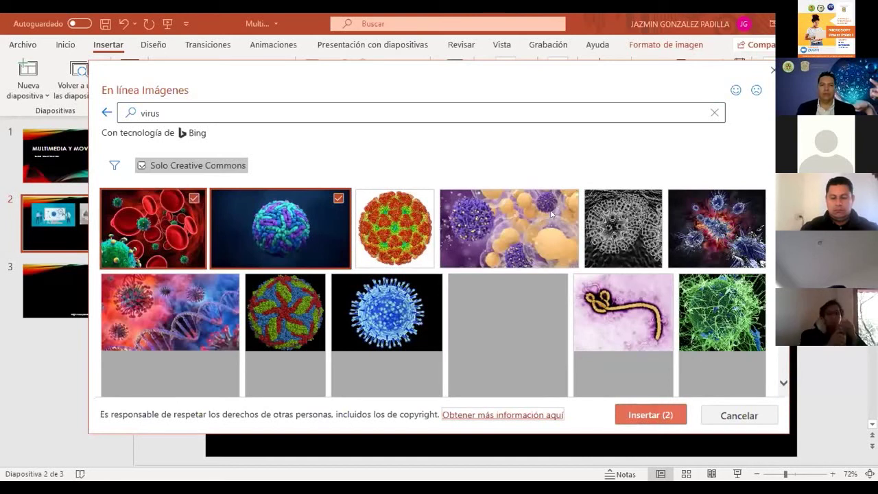
key("Return")
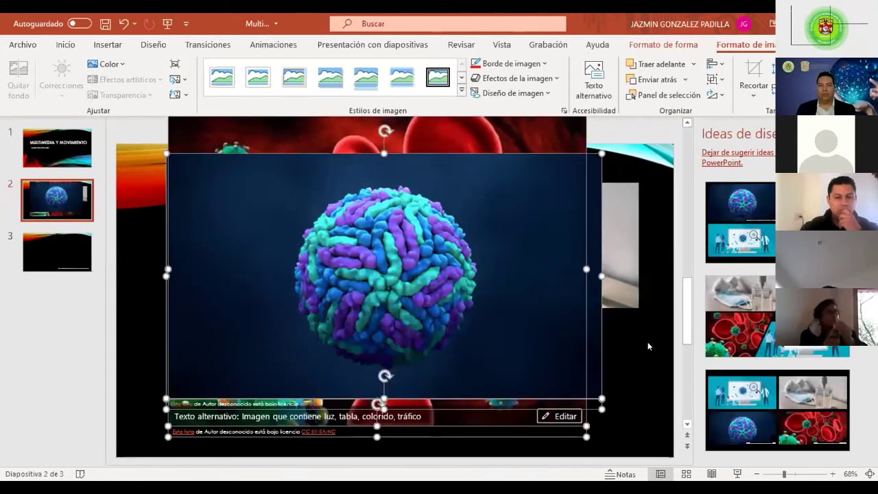
Move the red blood-cell picture left, then undo the changes to restore it.
left_click(377, 144)
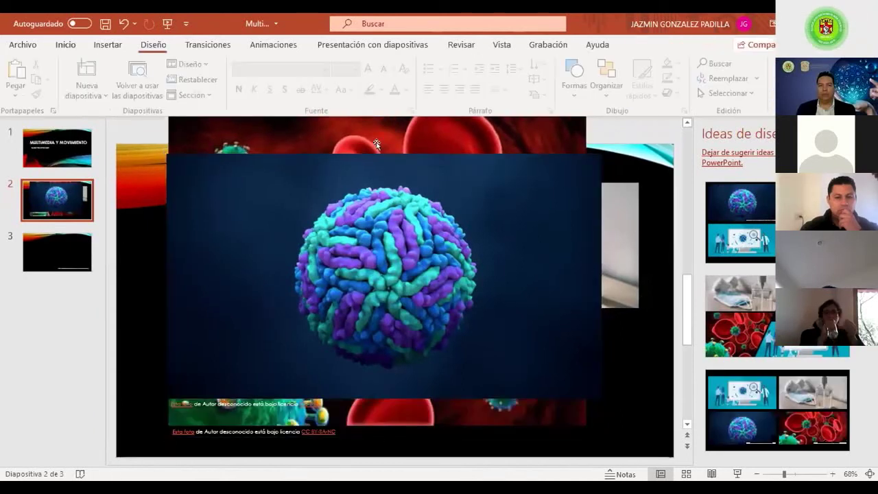
left_click_drag(376, 144, 338, 144)
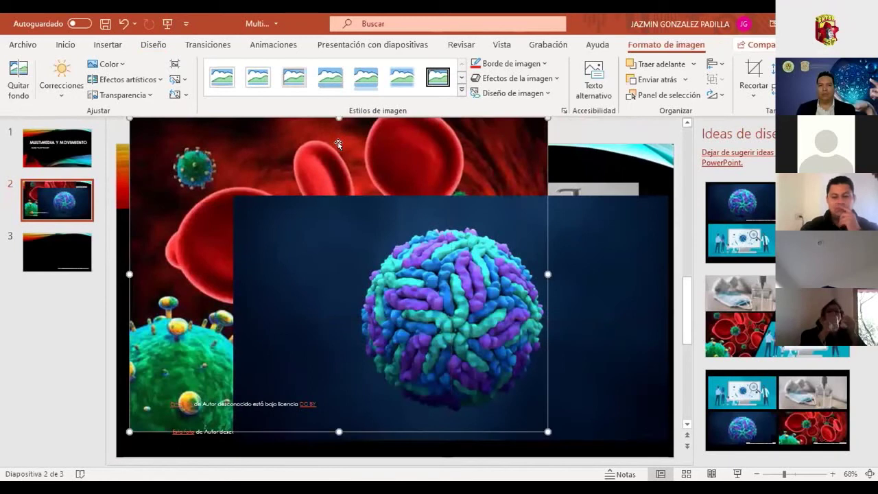
key("ctrl+z")
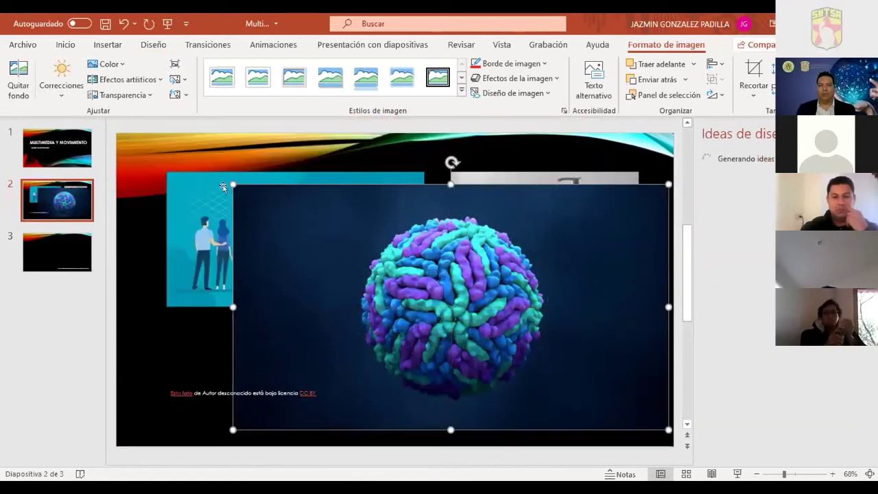
key("ctrl+z")
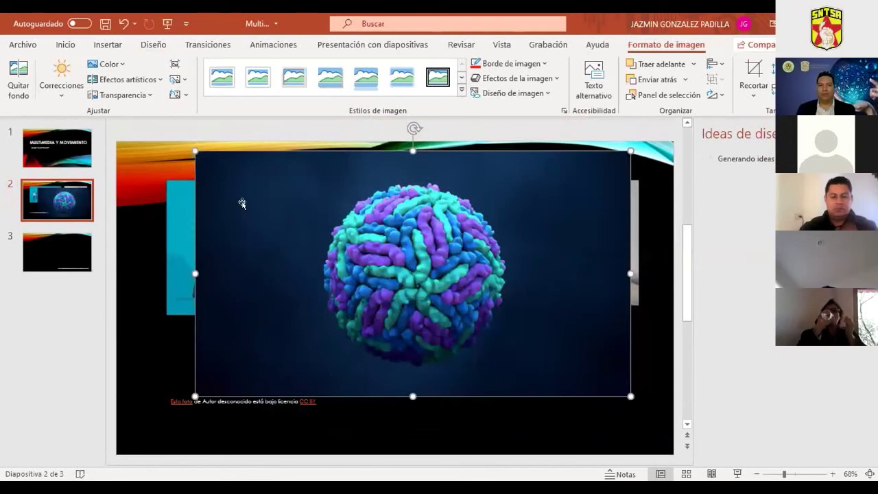
key("ctrl+z")
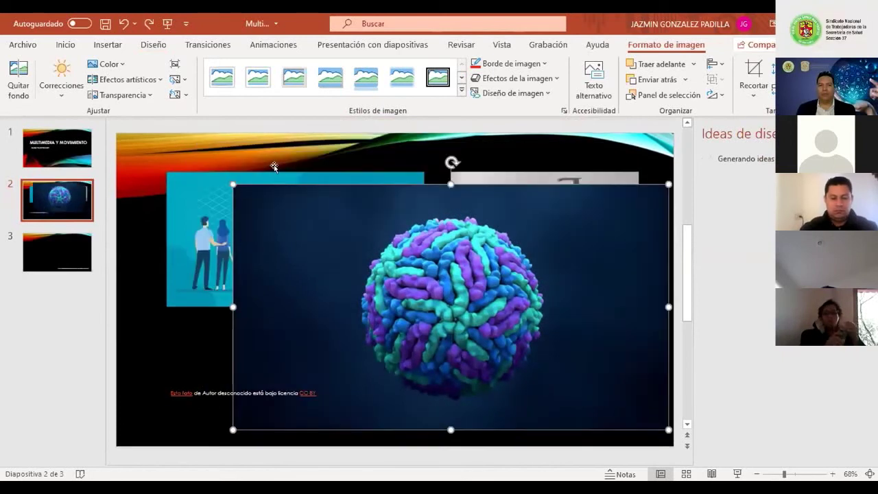
key("ctrl+z")
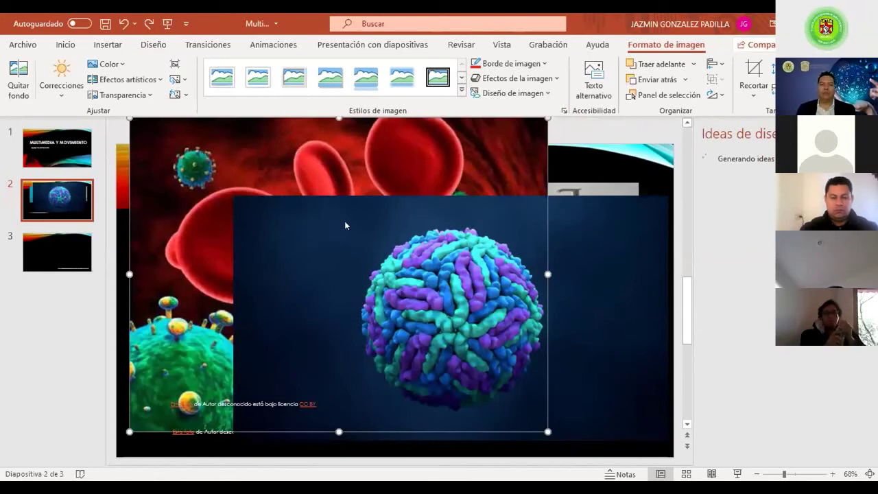
Delete the red blood-cell picture, leaving the virus picture selected.
right_click(303, 157)
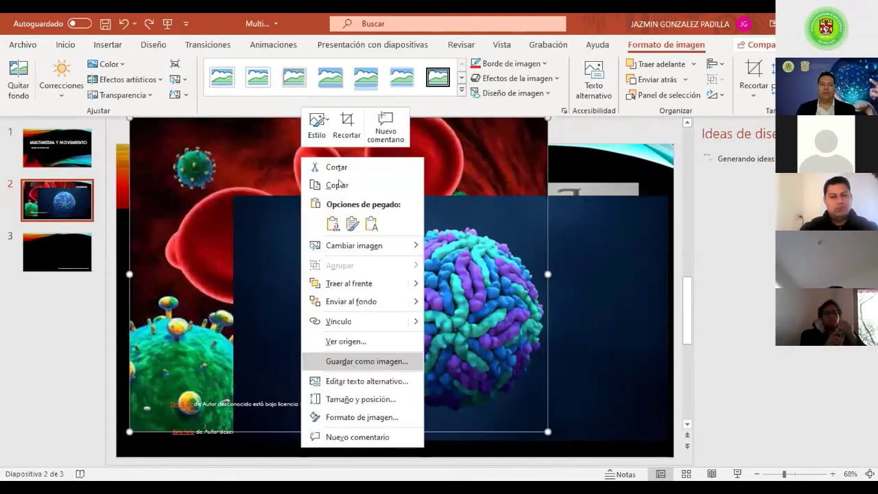
left_click(227, 146)
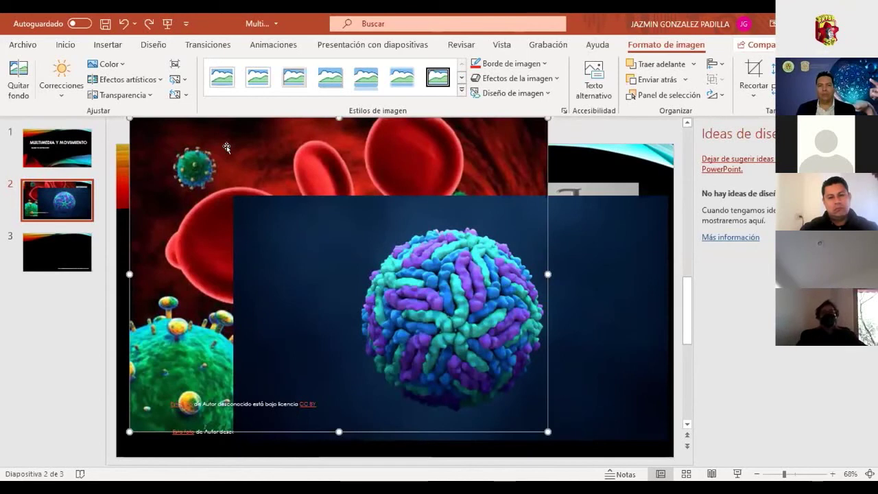
key("Delete")
left_click(228, 185)
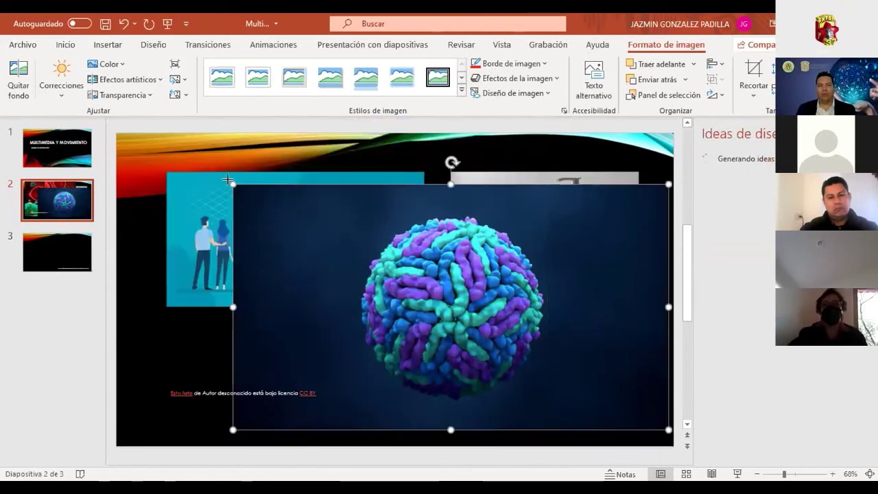
Shrink the virus picture by dragging its corner toward the lower right.
left_click_drag(228, 179, 452, 306)
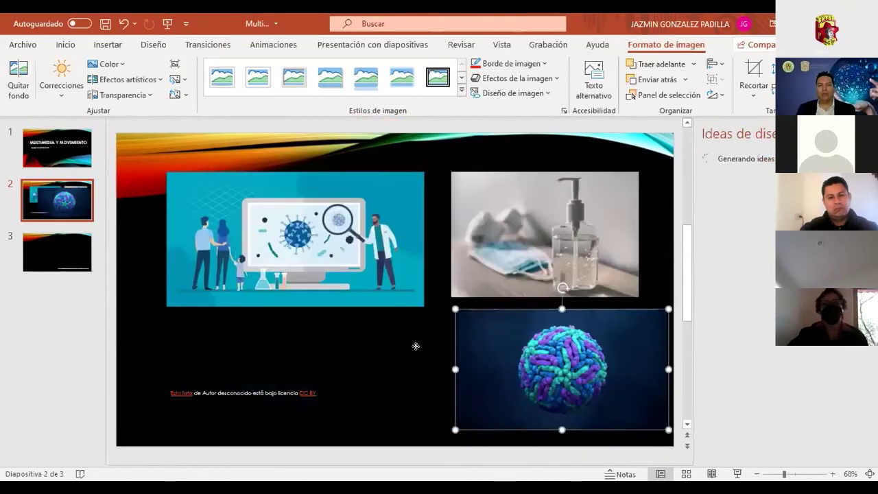
key("ctrl+z")
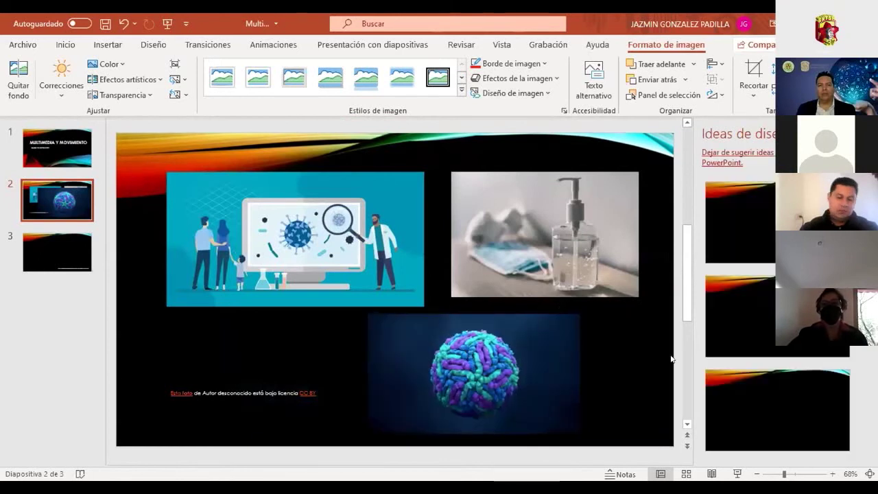
left_click(649, 347)
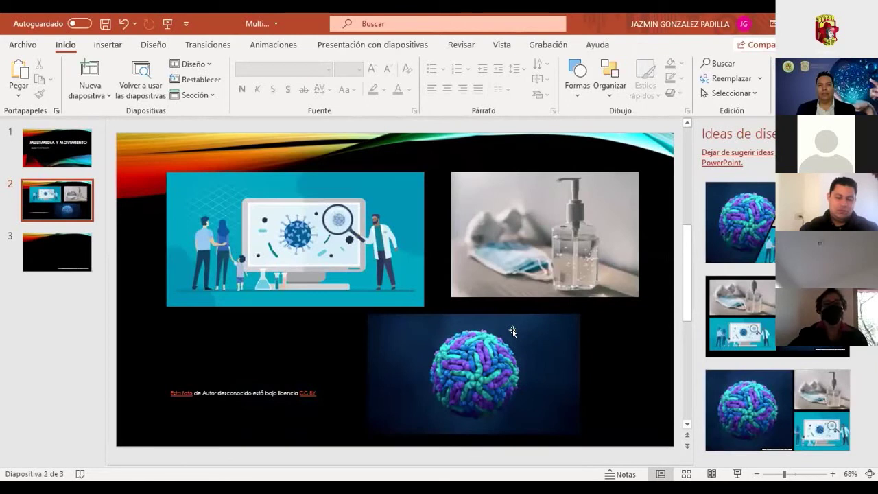
left_click(457, 348)
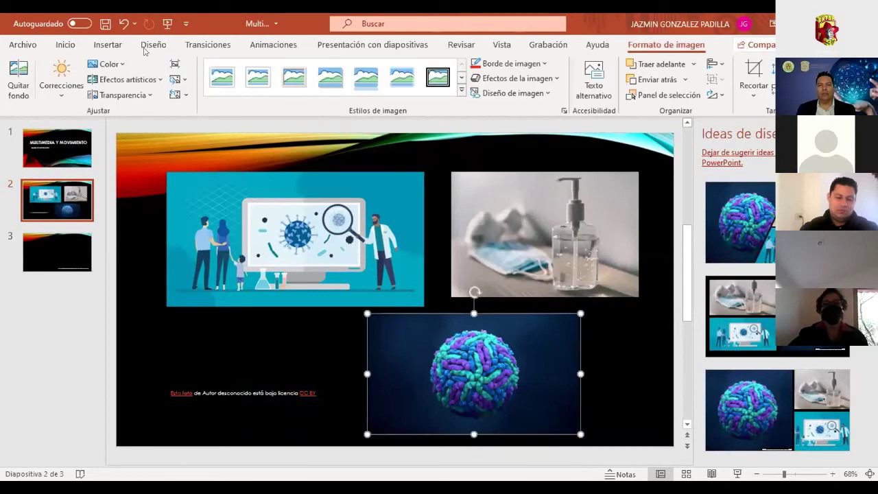
left_click(108, 44)
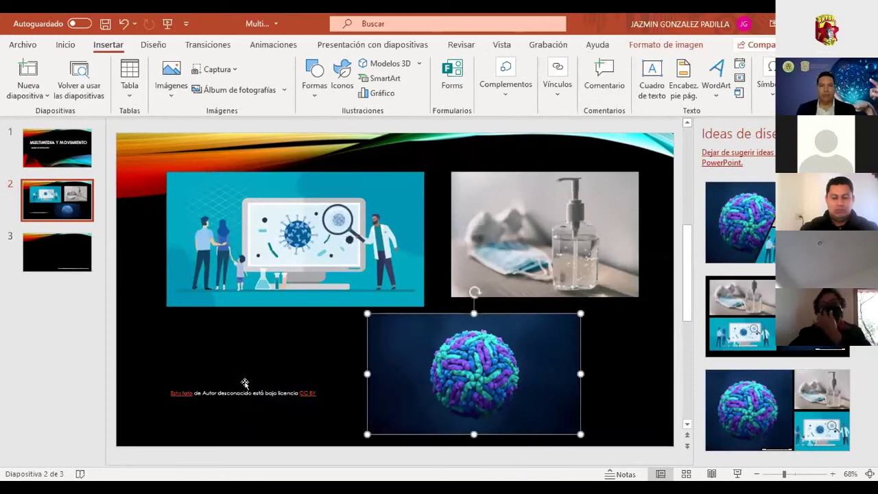
Remove the attribution caption below the pictures and shift the virus picture back.
left_click(245, 382)
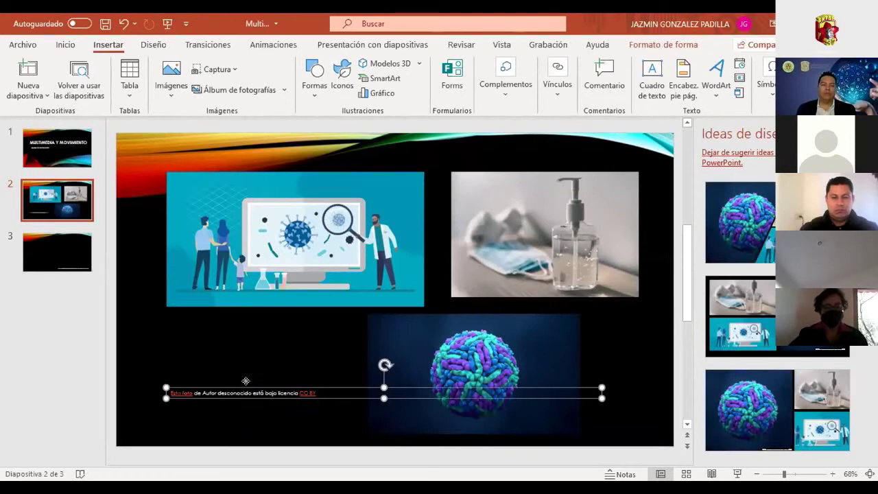
key("ctrl+z")
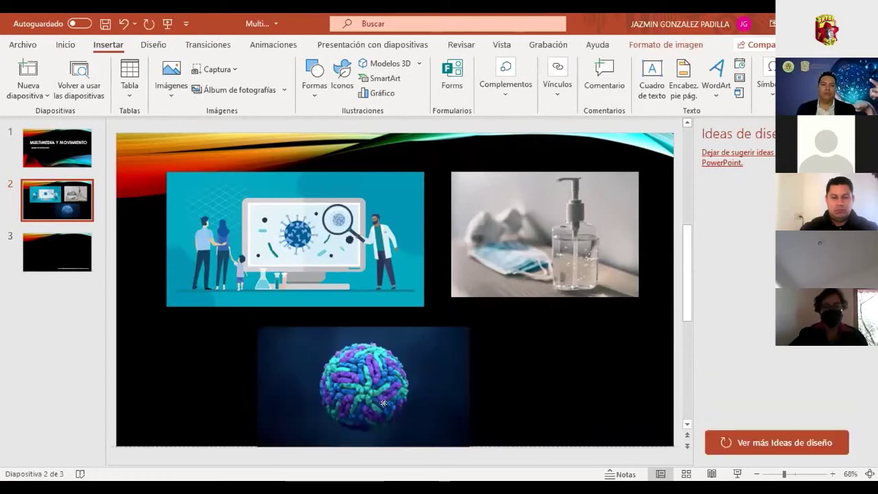
key("ctrl+z")
key("ctrl+z")
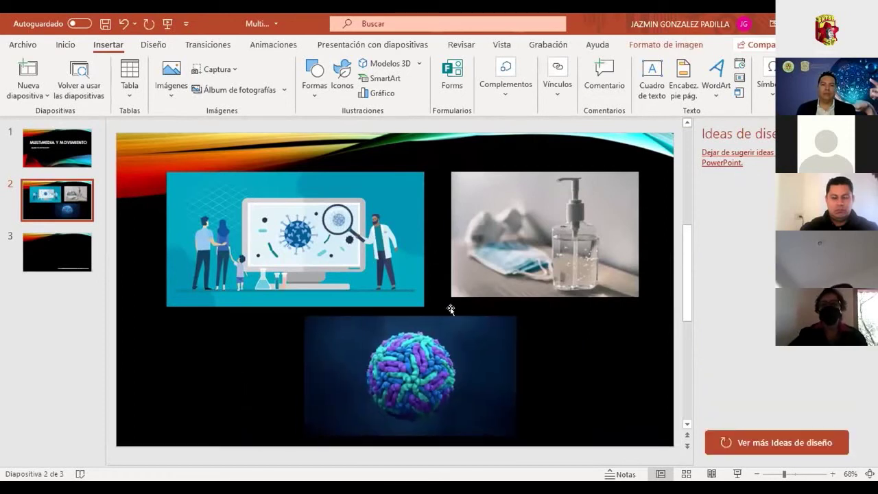
key("ctrl+z")
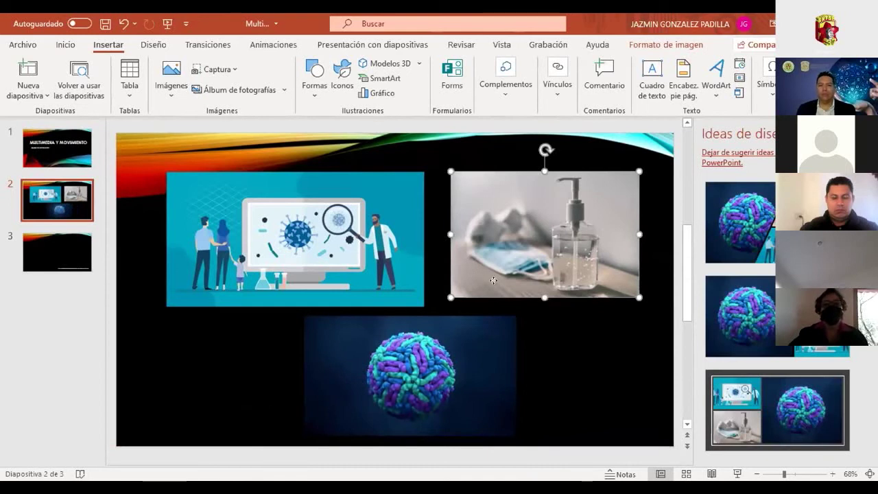
Nudge the virus picture slightly up and right, centred beneath the illustration and mask photo.
key("Tab")
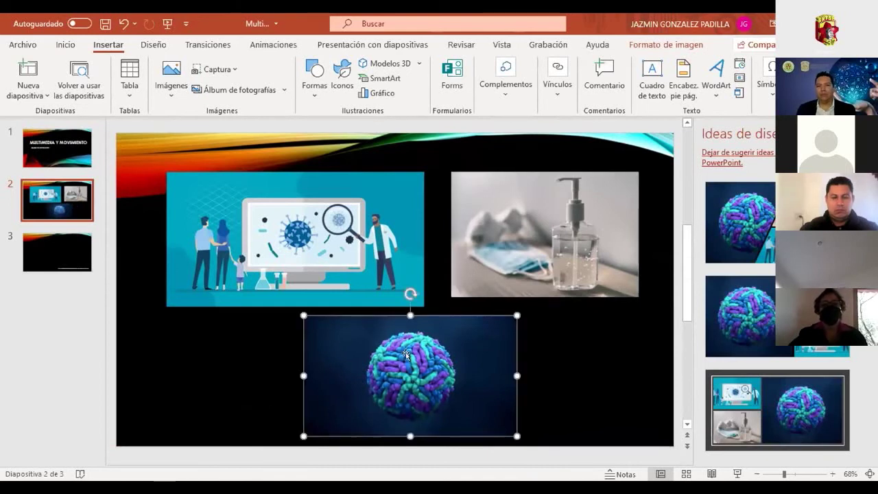
key("Tab")
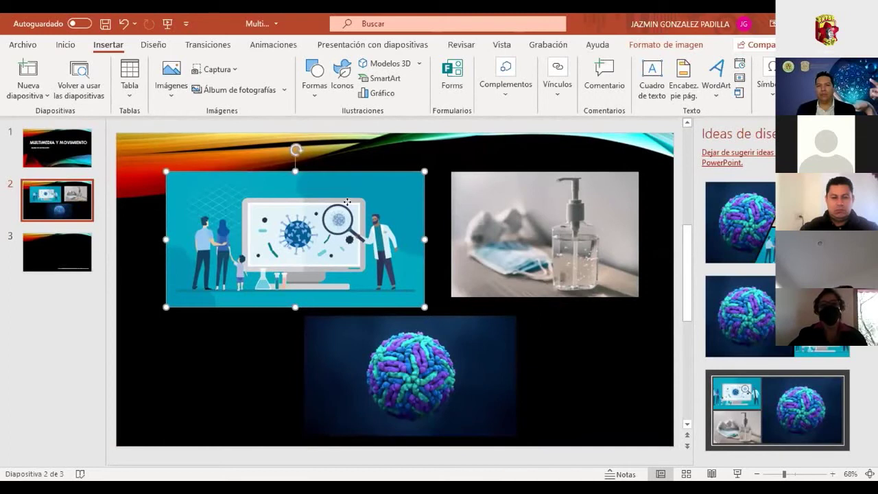
left_click(490, 400)
key("Escape")
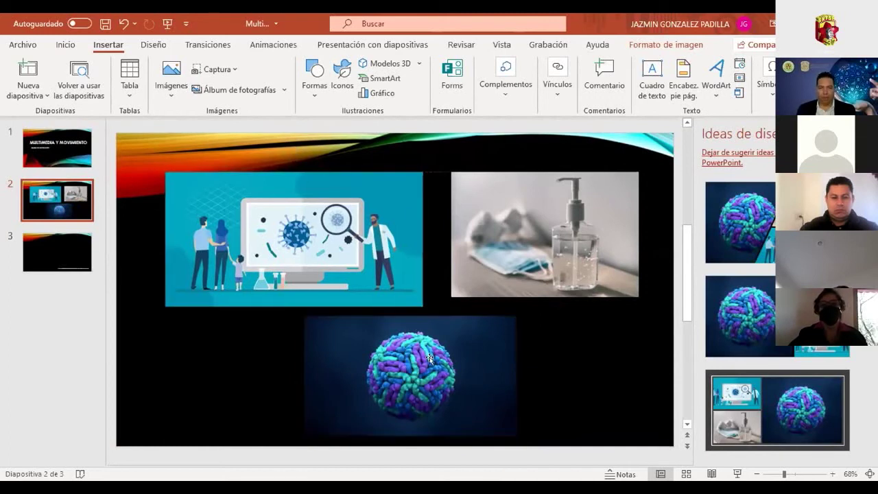
left_click(429, 356)
left_click_drag(434, 350, 439, 338)
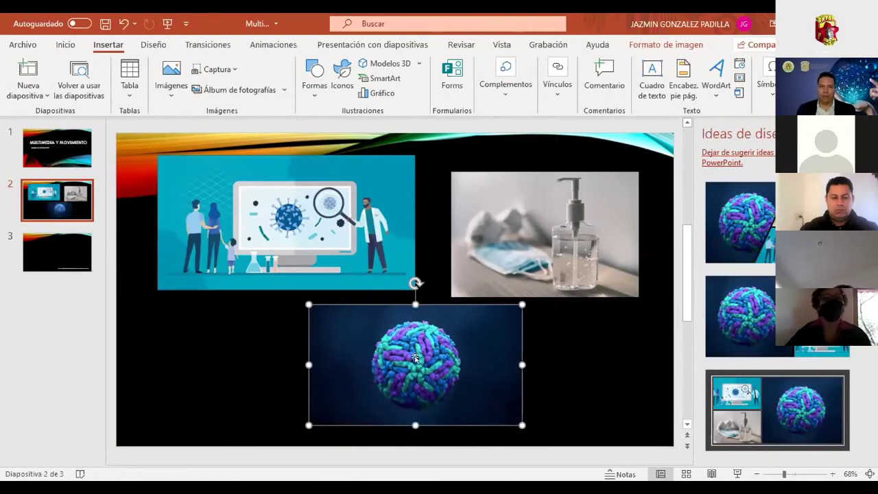
key("Tab")
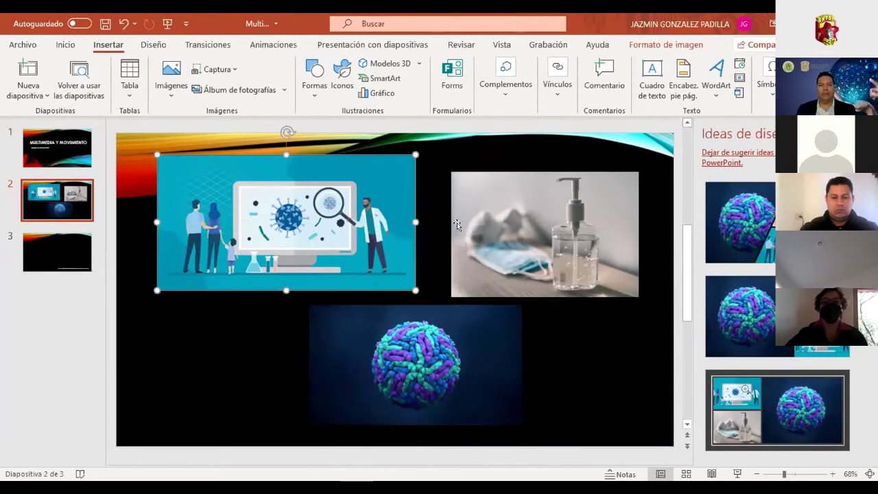
key("Tab")
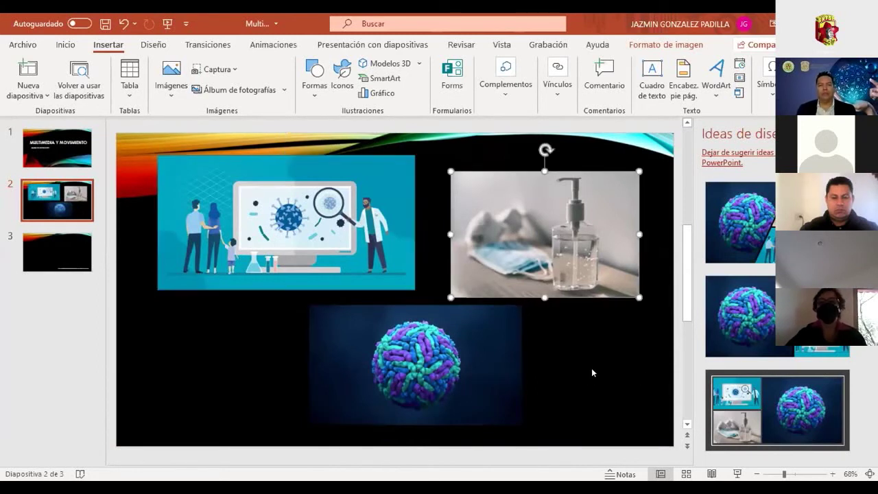
left_click(592, 367)
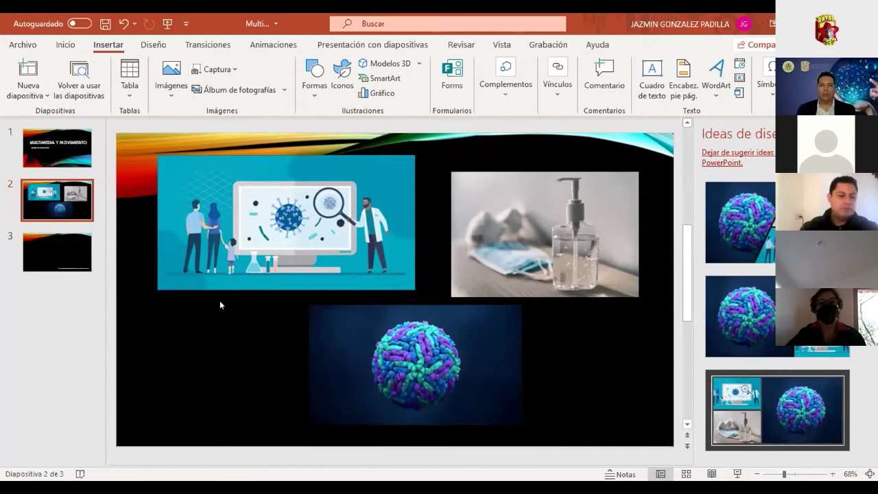
left_click(72, 241)
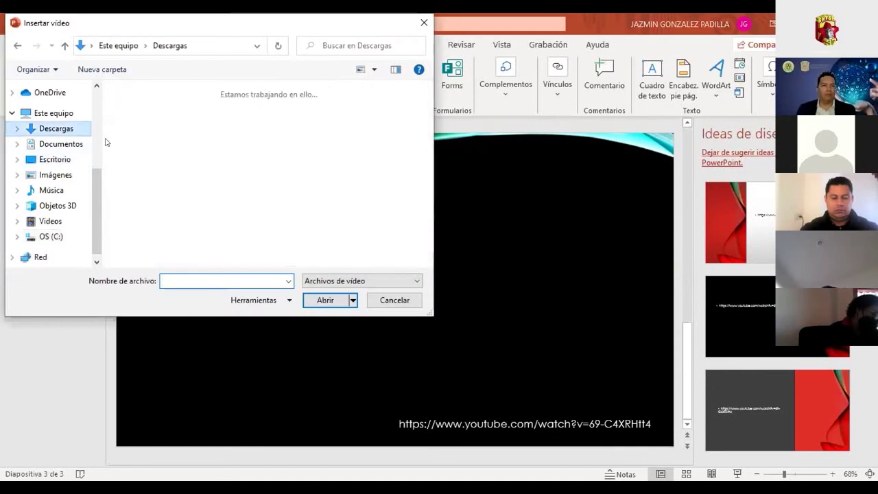
Insert the 'Medidas de prevención' video from Descargas onto slide 3.
left_click(146, 238)
left_click(322, 299)
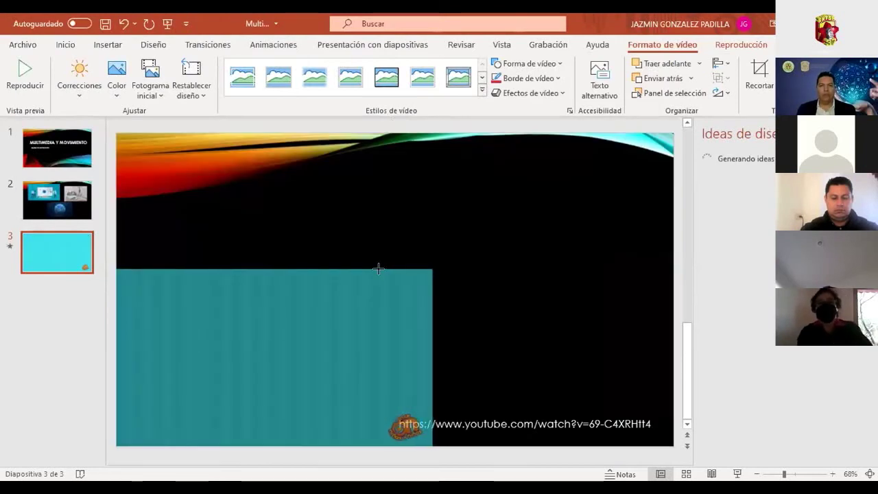
Move the COVID video up, shrink it a little, and nudge it slightly higher.
left_click_drag(245, 333, 274, 236)
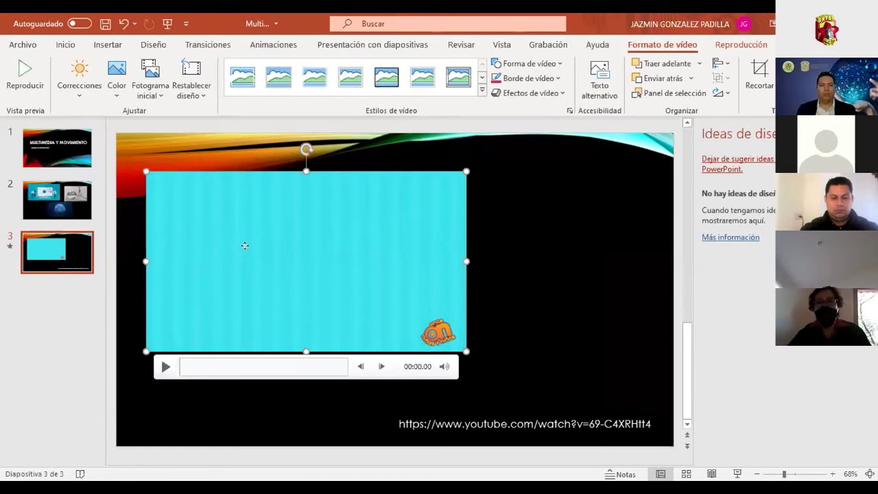
left_click_drag(463, 166, 447, 181)
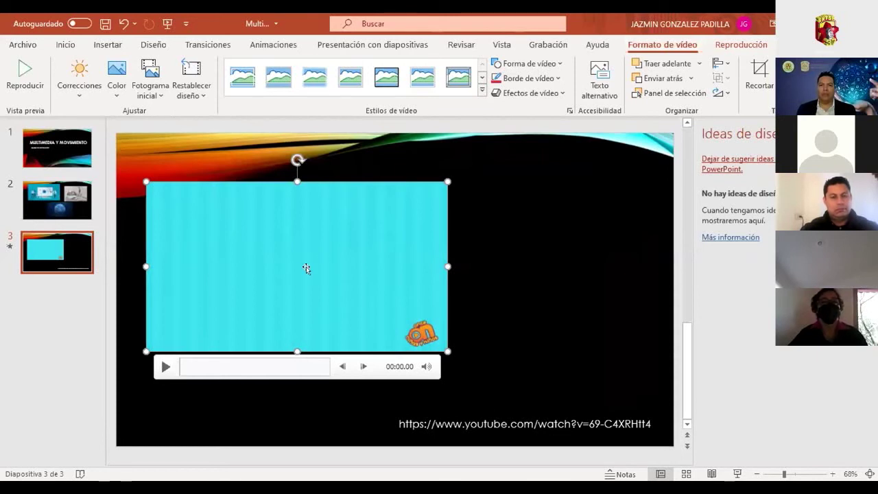
left_click_drag(295, 225, 296, 231)
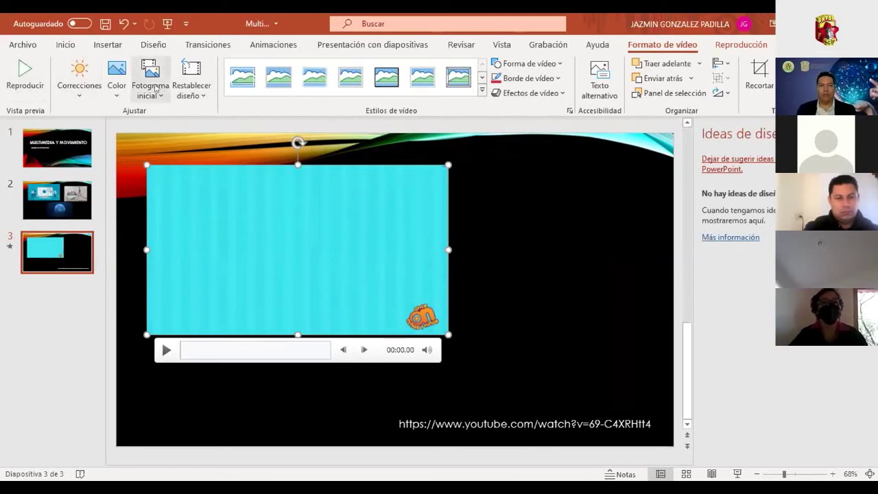
left_click(114, 91)
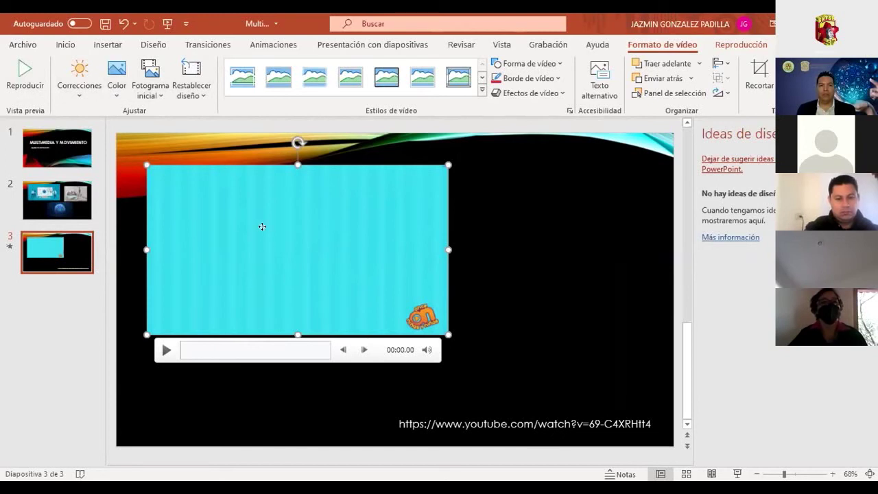
left_click(166, 349)
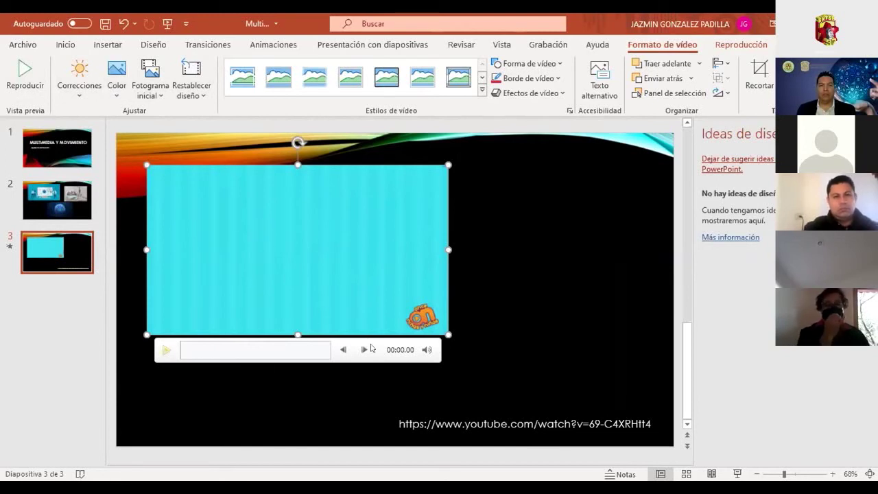
left_click(210, 350)
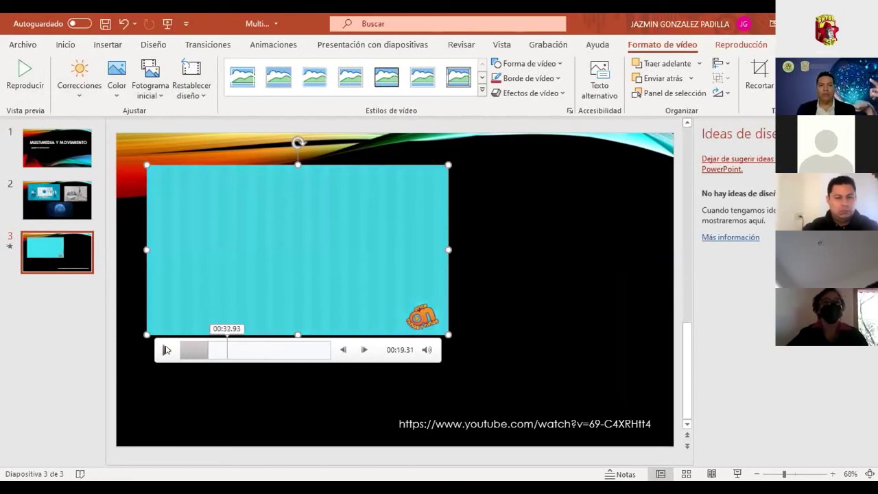
left_click(165, 350)
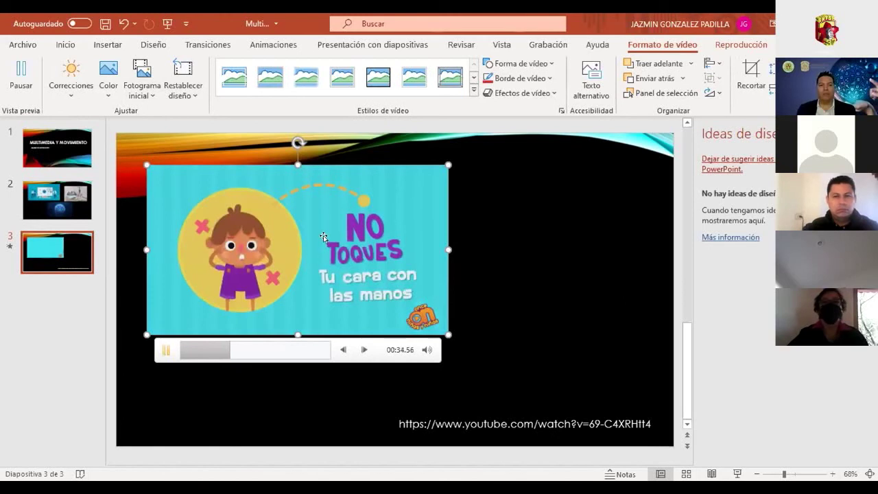
left_click(211, 350)
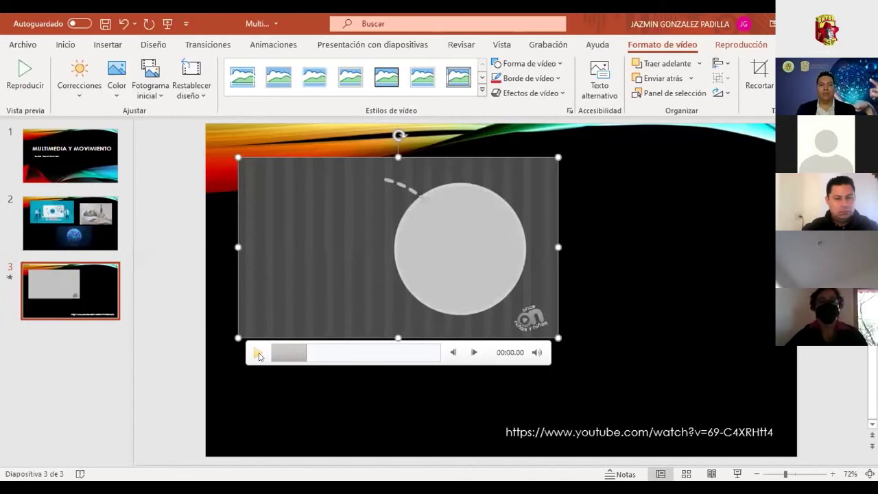
left_click(258, 353)
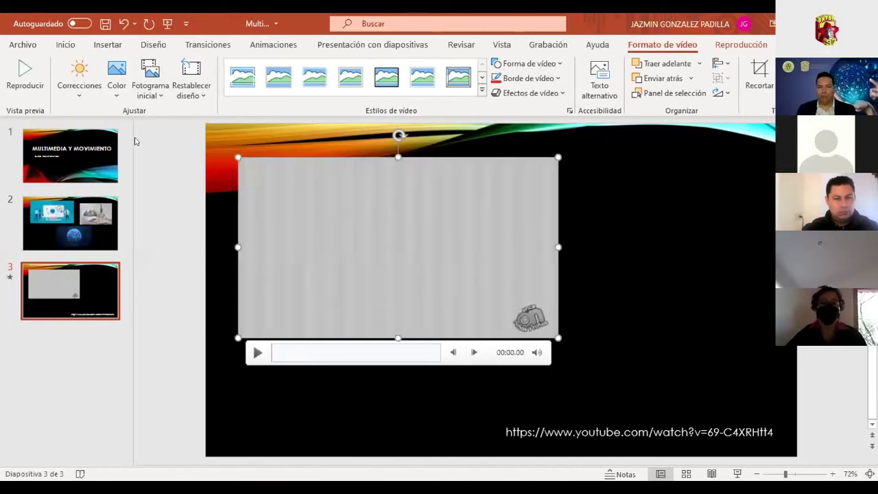
Preview slide 3 as a slide show, then return and reselect the video.
left_click(643, 238)
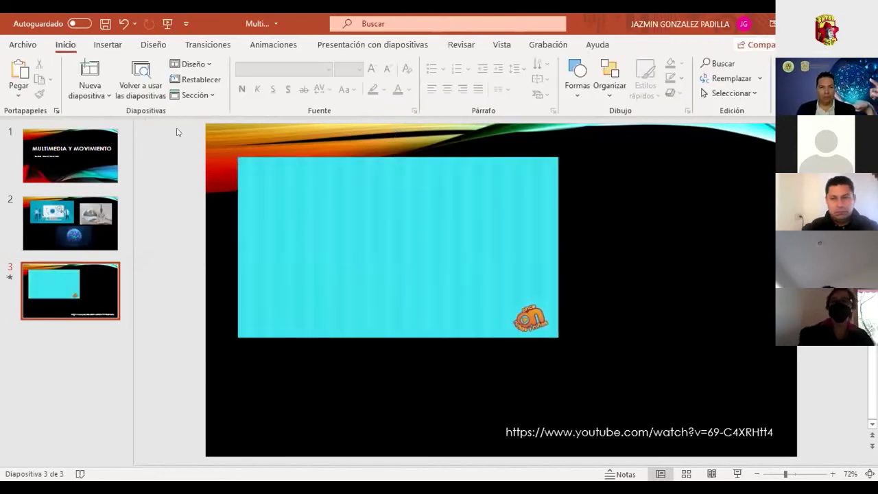
left_click(306, 218)
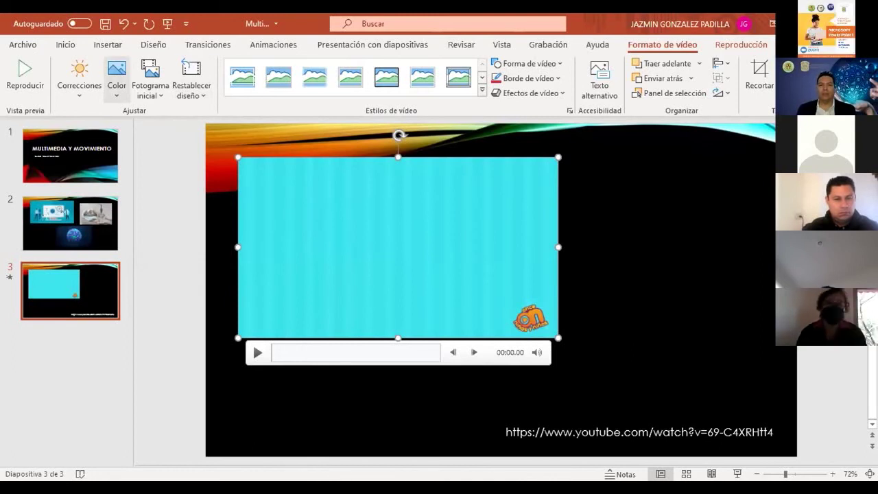
key("Escape")
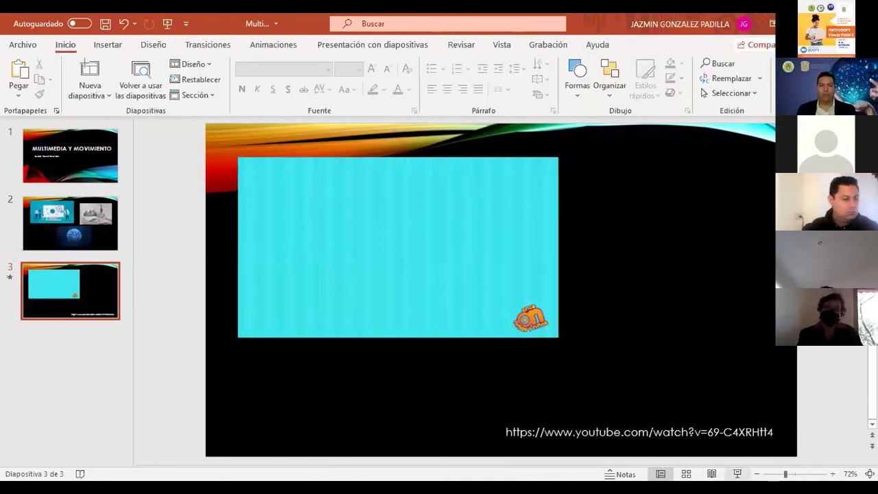
key("shift+F5")
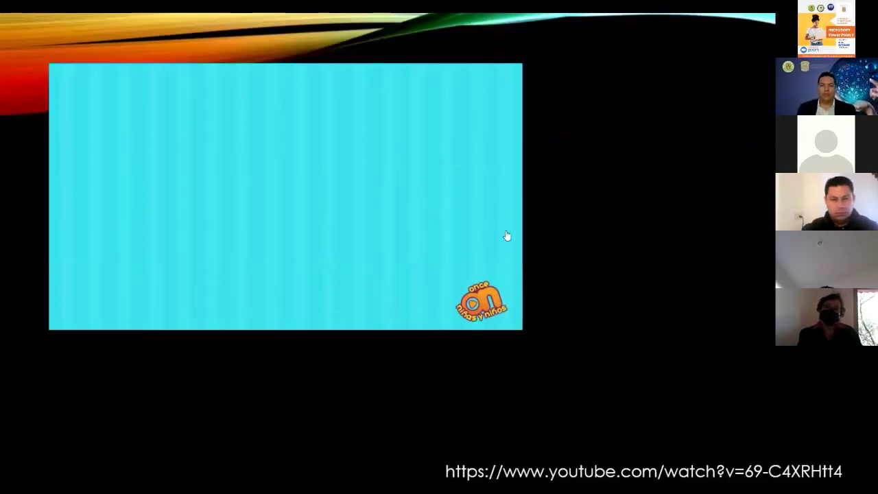
mouse_move(497, 235)
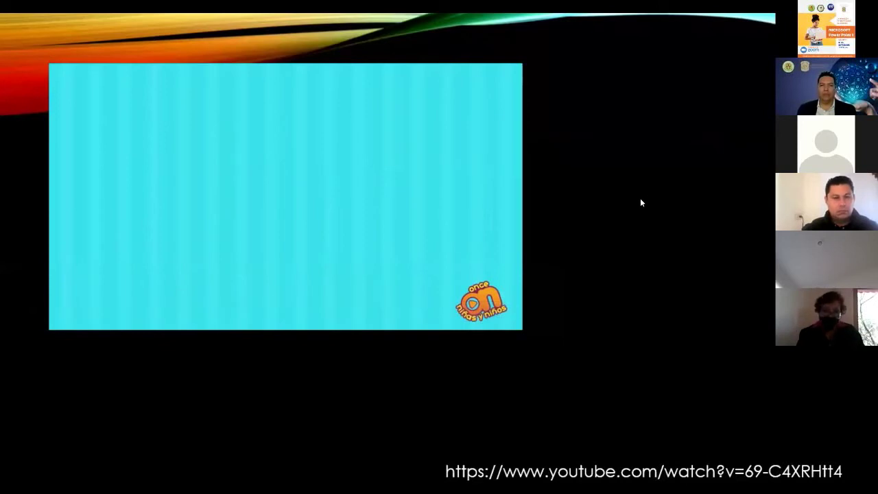
key("Escape")
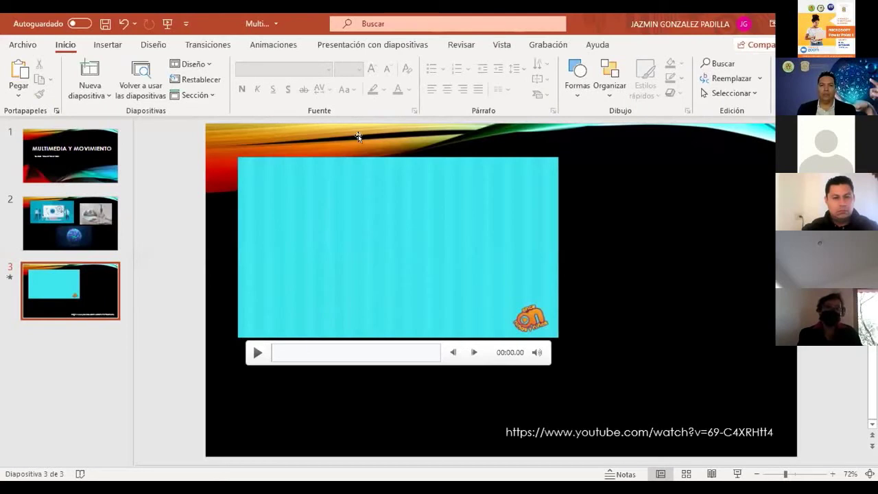
key("Tab")
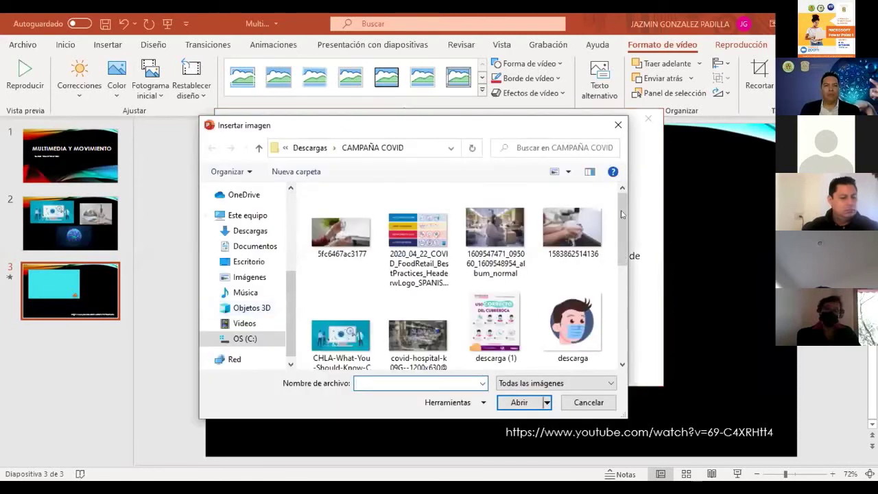
Set the 2020_04_22_COVID FDA food-retail infographic as the video's cover image.
left_click_drag(622, 215, 622, 296)
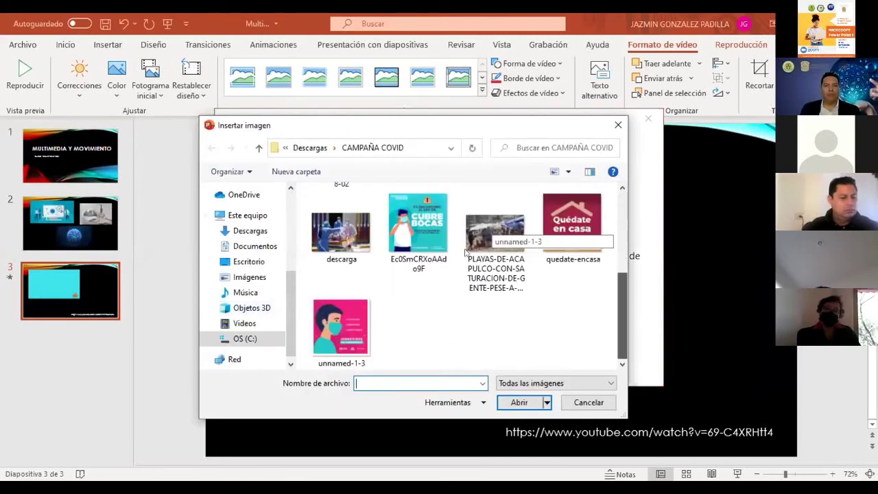
scroll(408, 228, "up", 5)
left_click(419, 237)
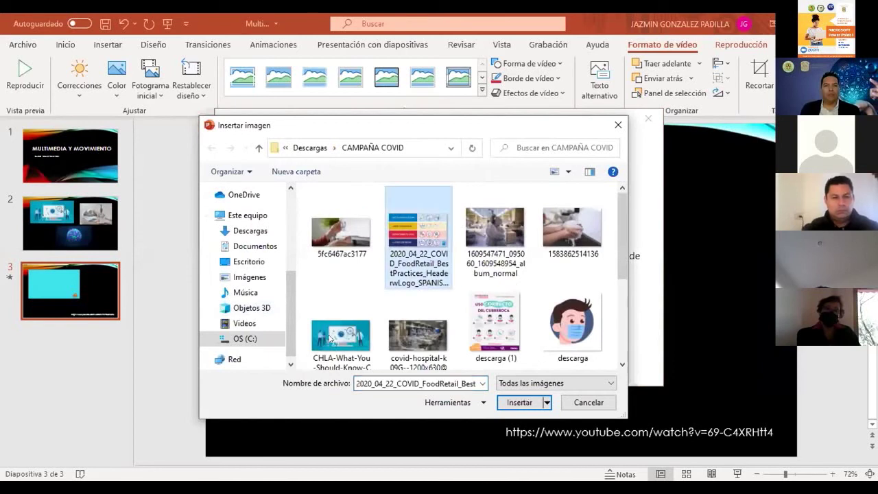
key("Return")
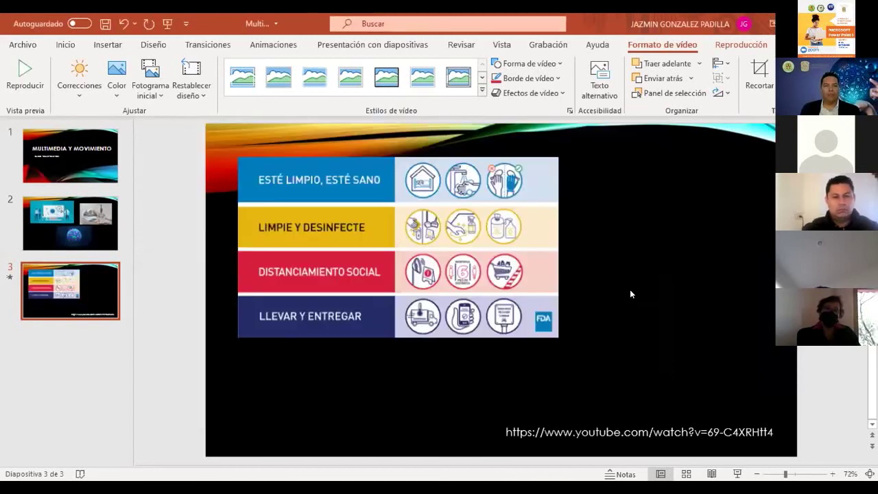
left_click(619, 288)
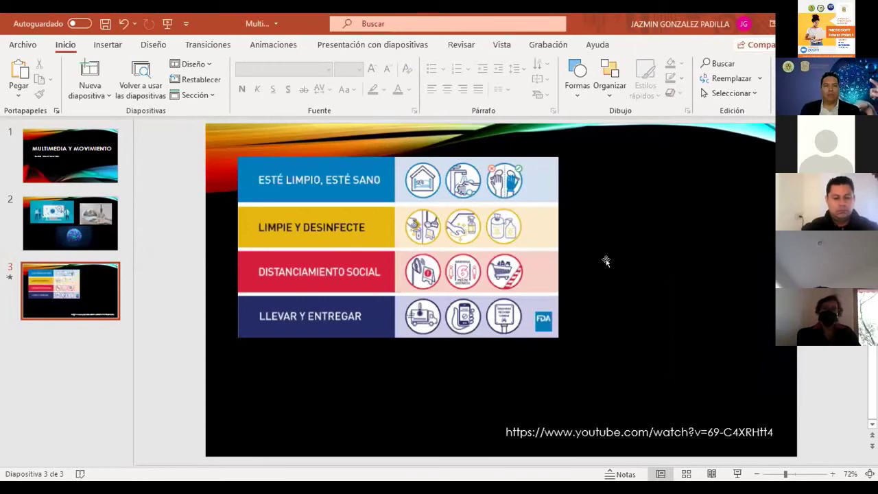
mouse_move(651, 229)
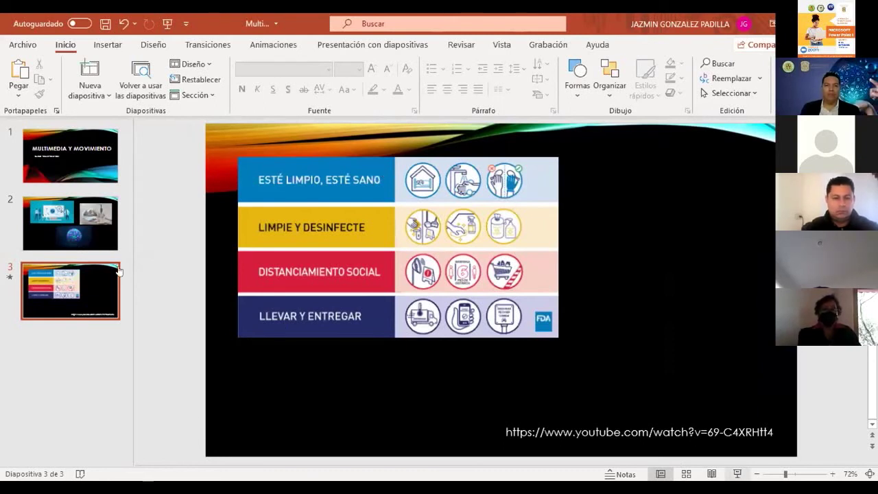
key("shift+F5")
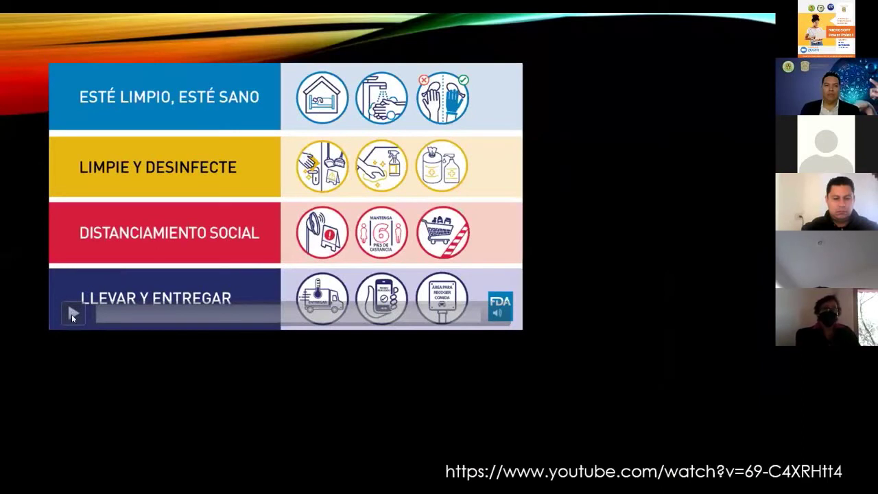
left_click(116, 323)
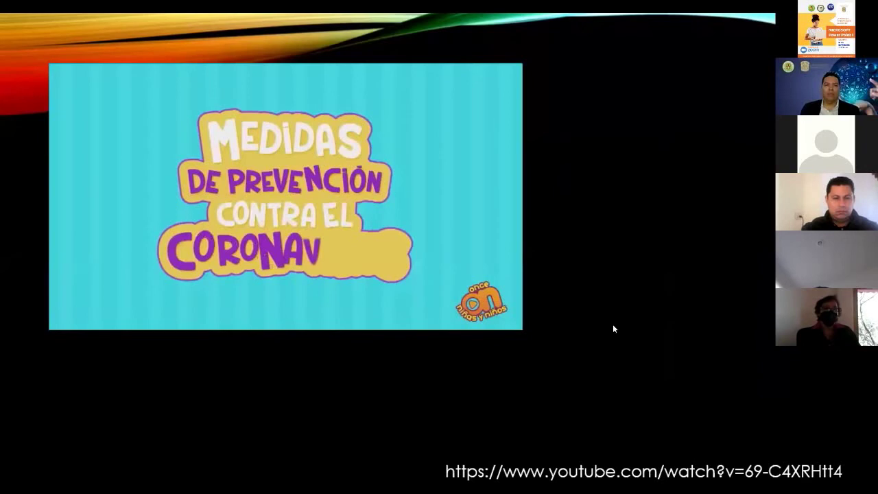
key("Escape")
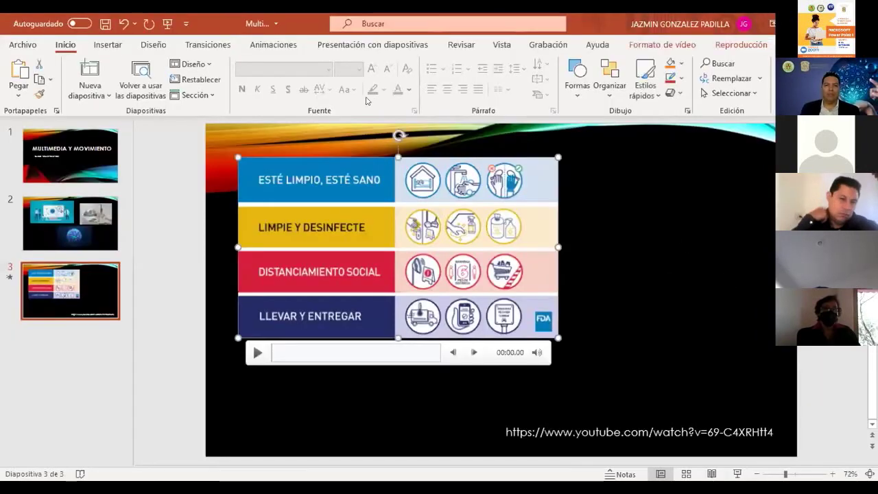
key("Escape")
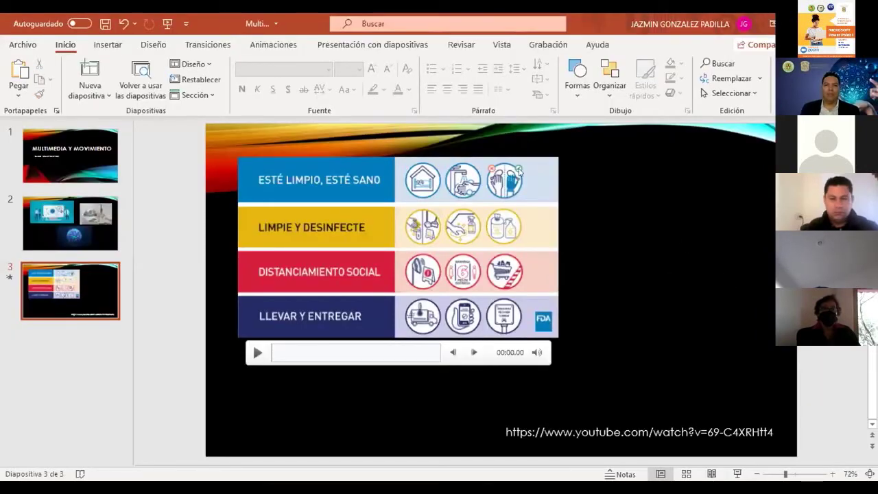
left_click(520, 171)
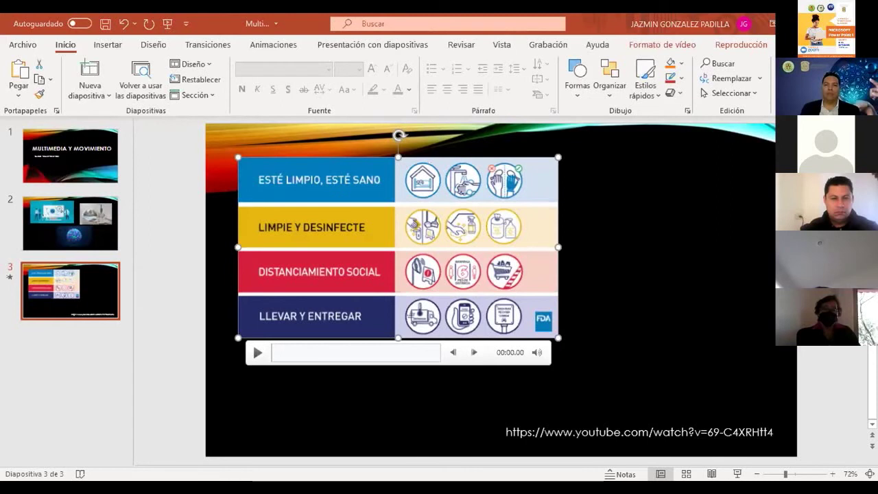
Browse the video frame styles and the 3D effects gallery.
left_click(662, 44)
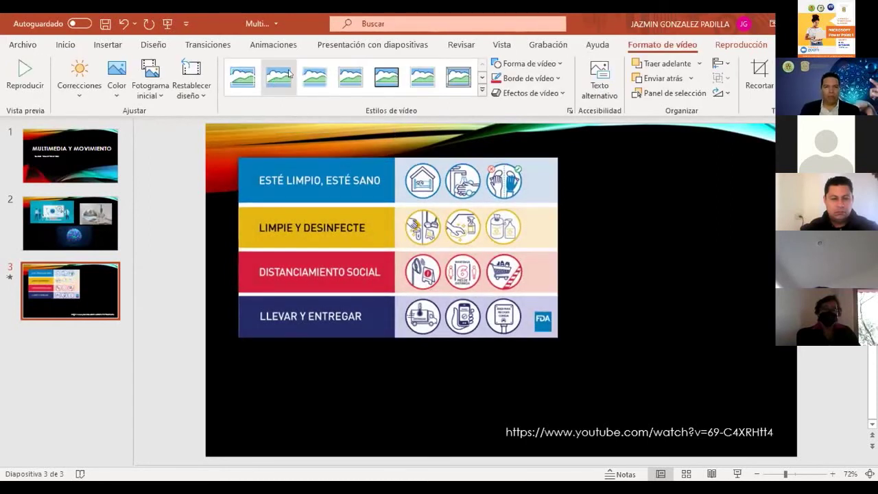
left_click(383, 81)
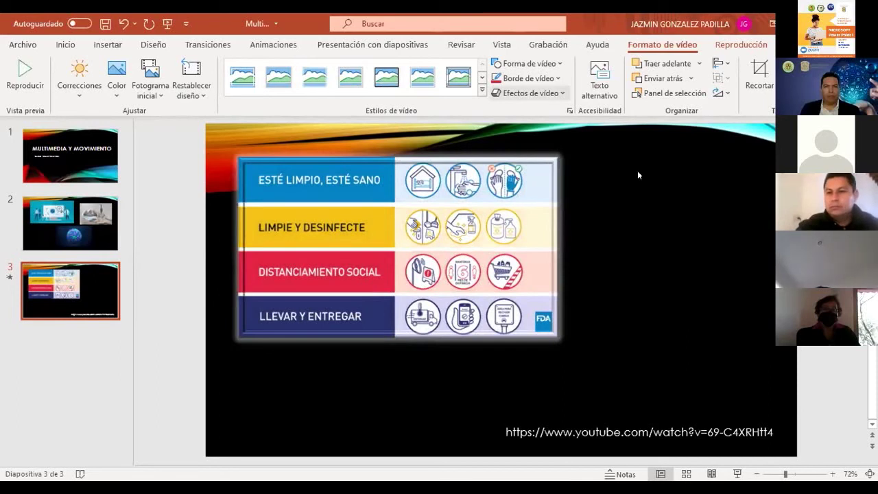
left_click(528, 93)
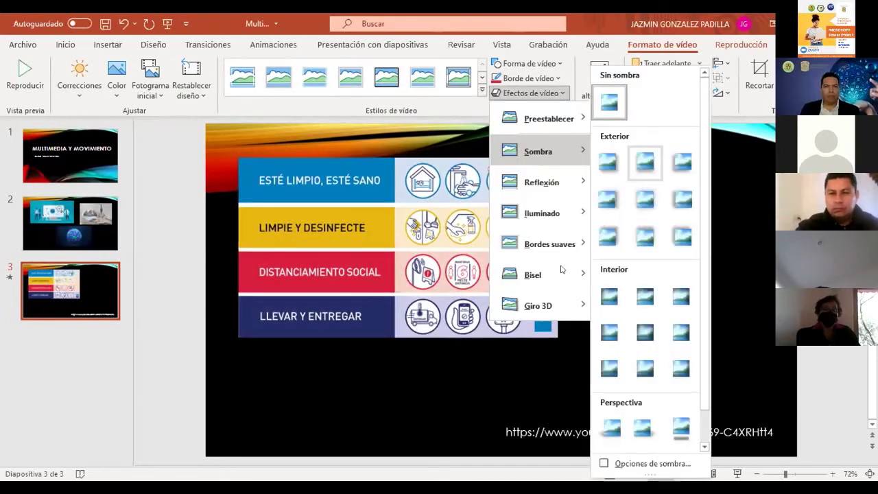
mouse_move(561, 271)
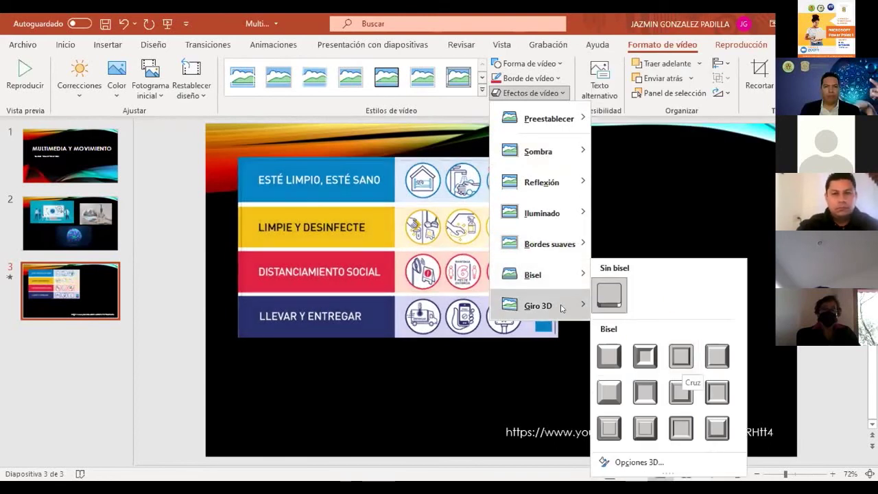
mouse_move(561, 307)
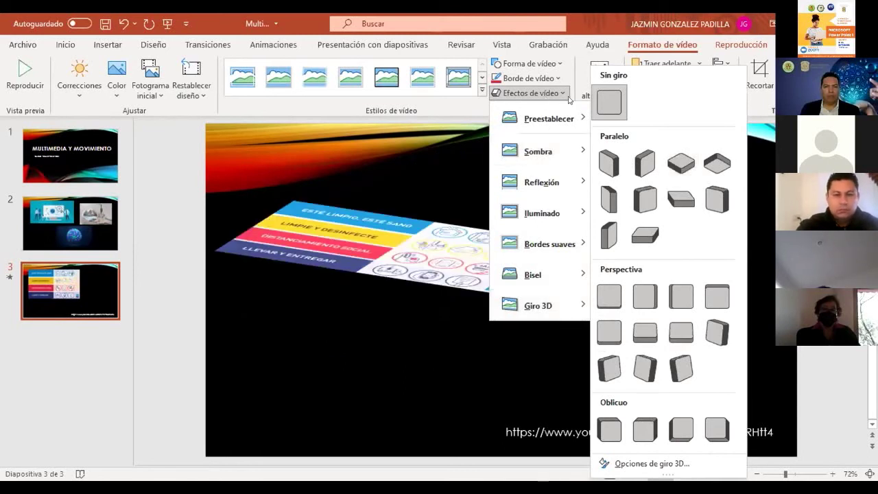
Close the 3D effects gallery without a preset and nudge the video slightly down and right.
left_click(626, 207)
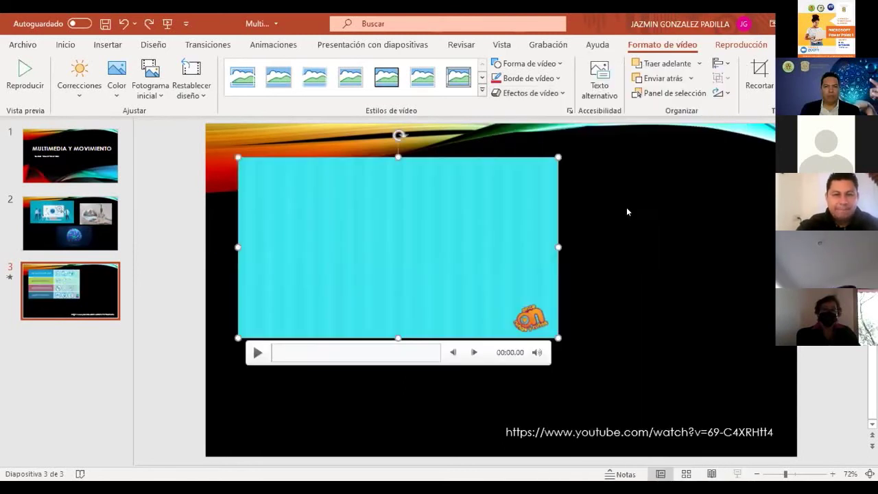
left_click(551, 133)
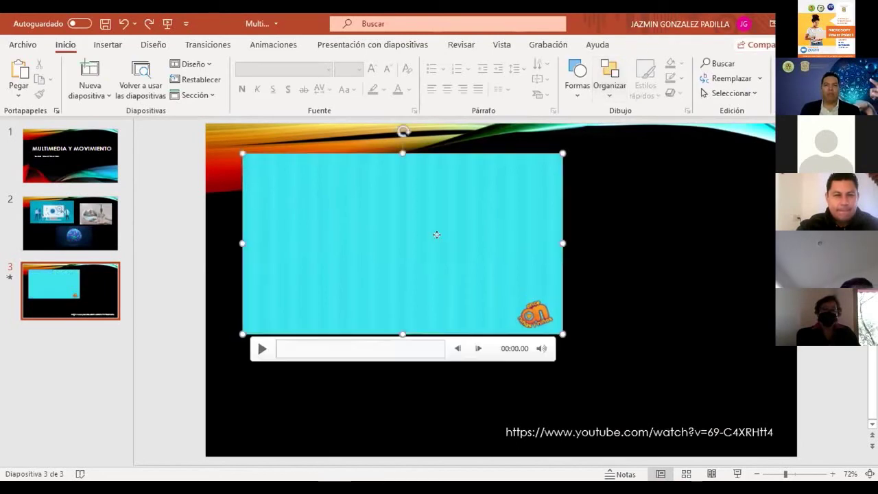
left_click_drag(437, 240, 452, 268)
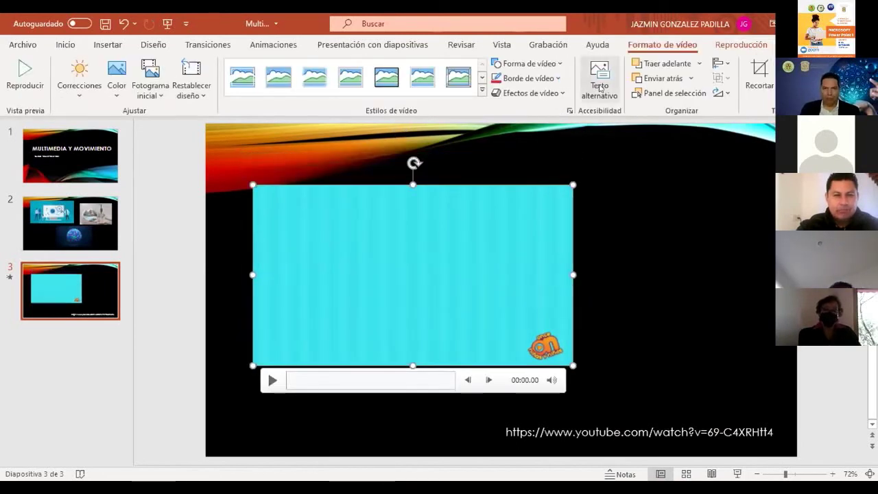
Give the video the alt-text description 'Medidas de pre'.
left_click(600, 87)
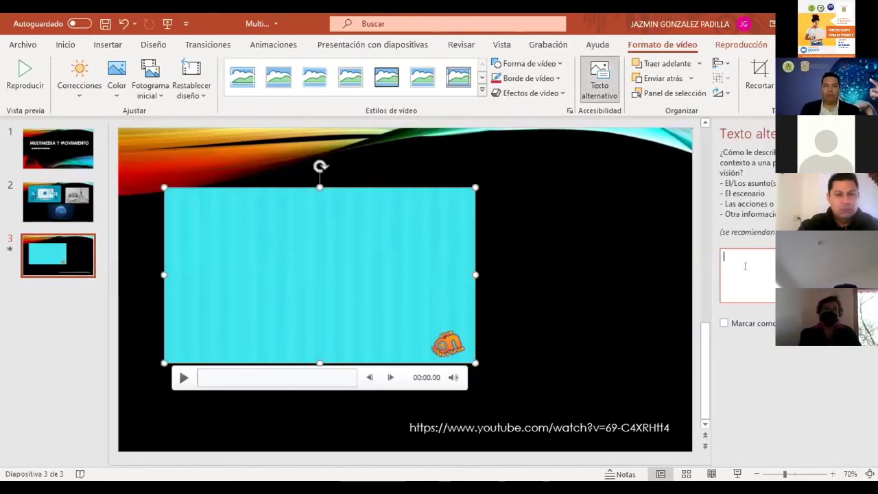
type("Medidas de pre")
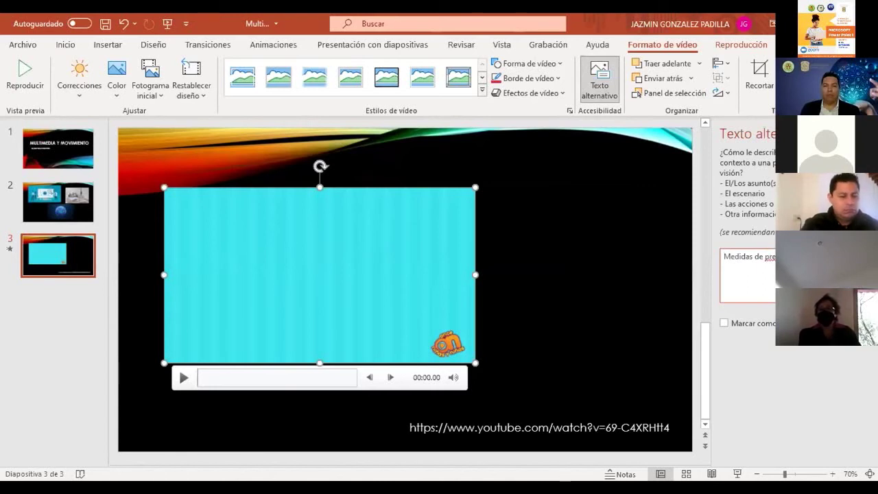
triple_click(721, 256)
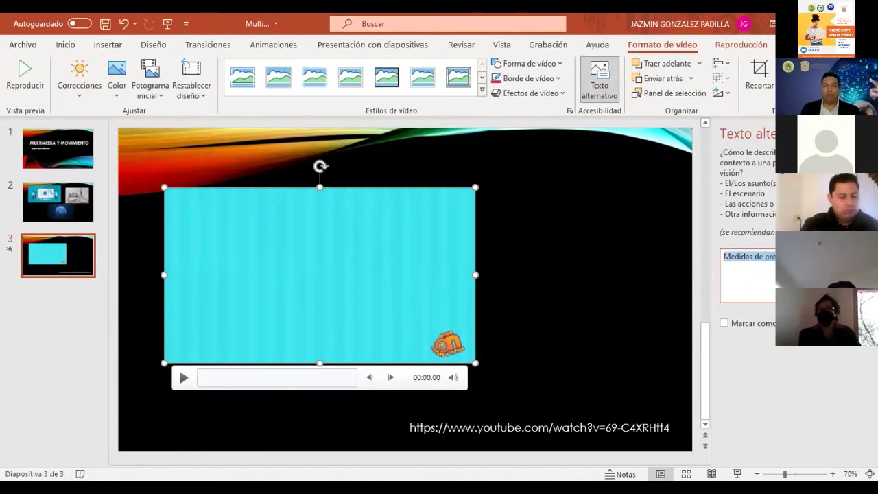
left_click(304, 257)
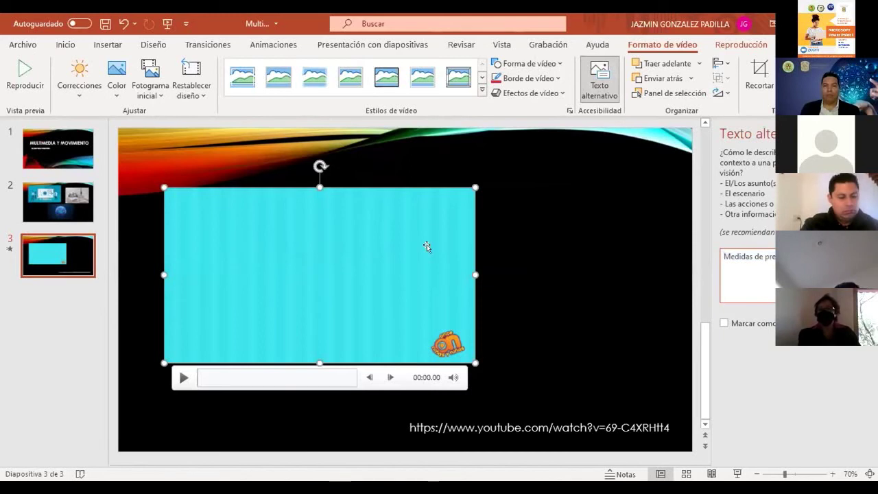
left_click(652, 320)
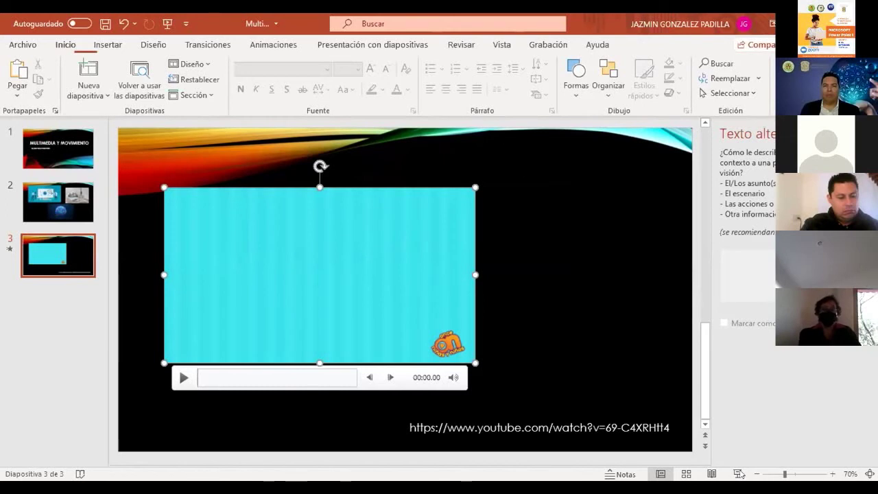
Preview slide 3 as a slideshow, then close the alt-text pane.
key("shift+F5")
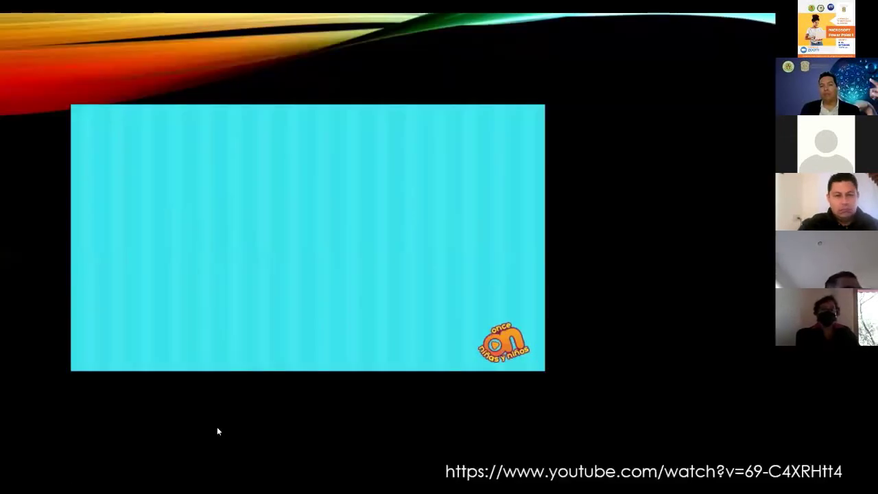
key("Escape")
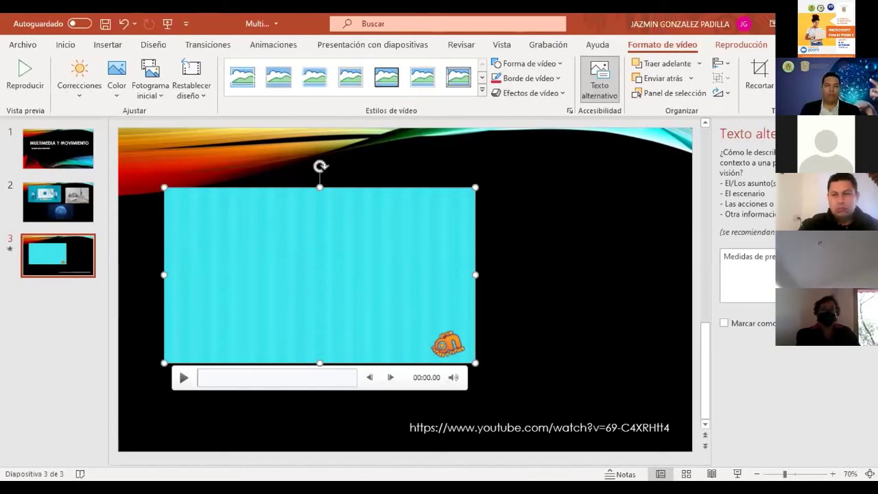
left_click(725, 286)
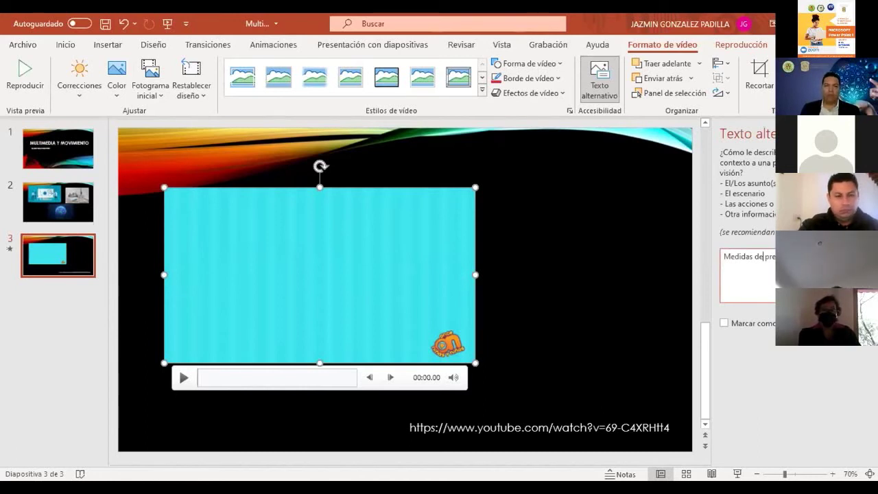
left_click(867, 133)
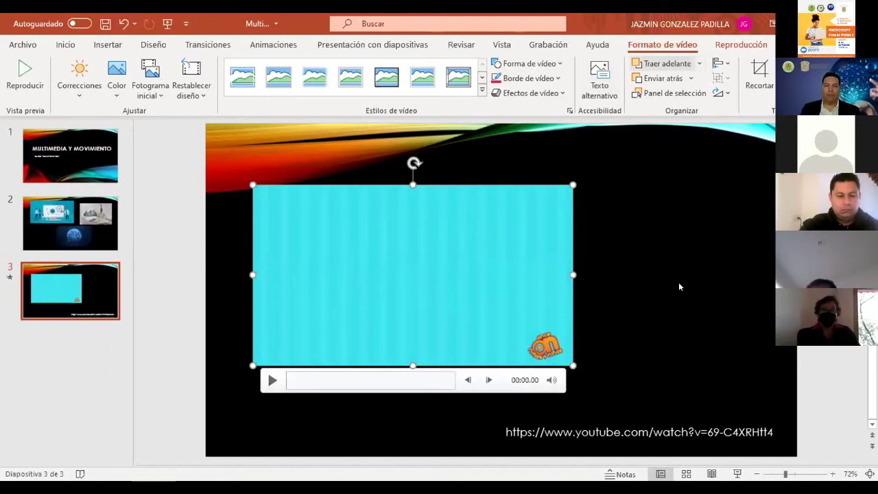
Move the video higher to the upper left and resize it smaller, undoing the enlargement.
left_click_drag(440, 279, 441, 254)
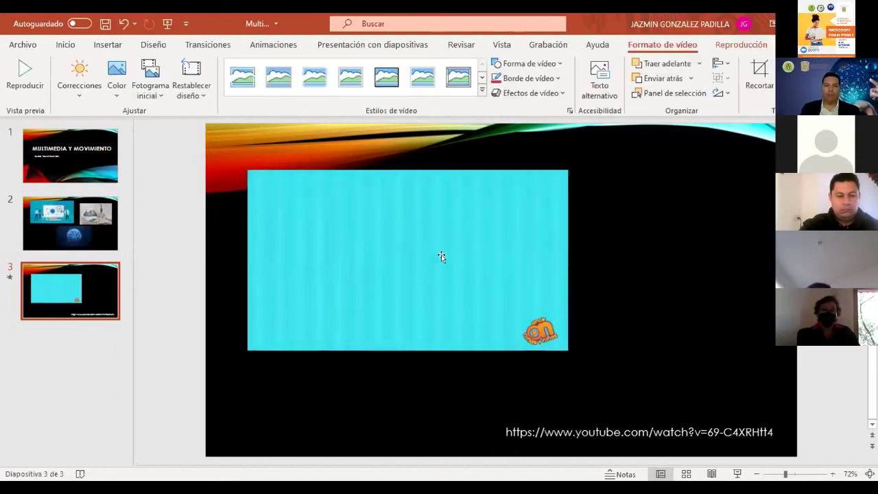
left_click_drag(652, 129, 507, 175)
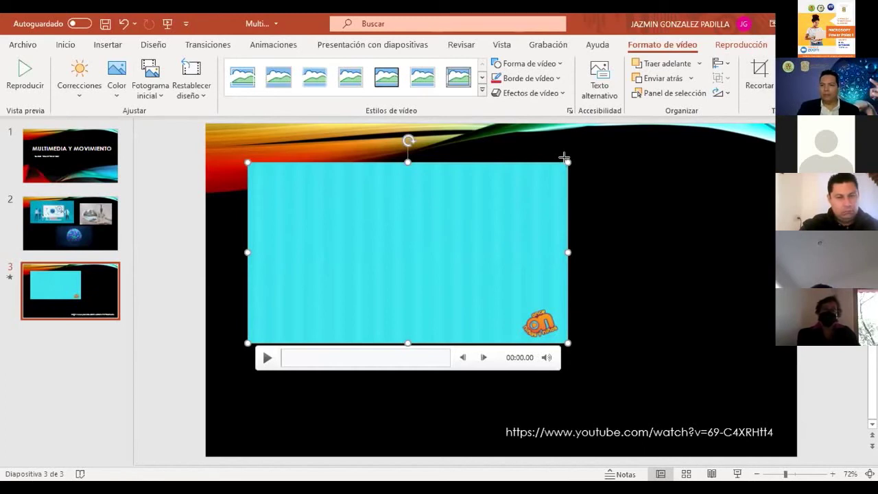
left_click_drag(564, 158, 622, 126)
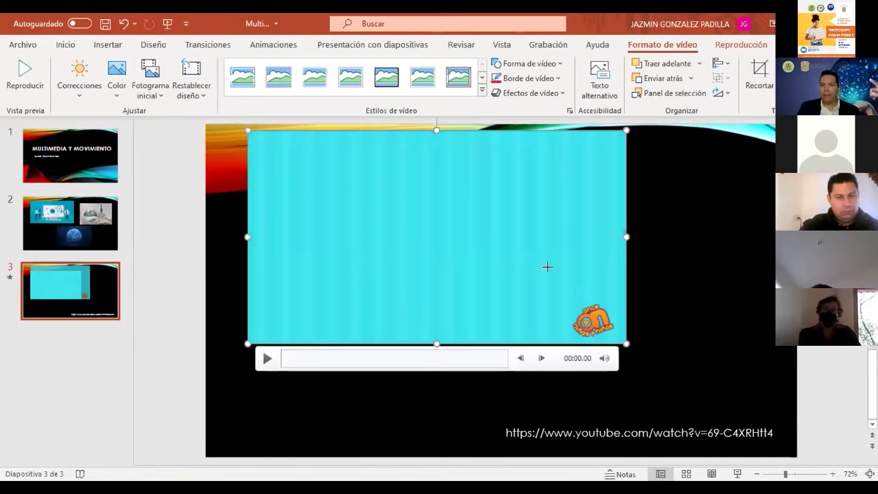
key("ctrl+z")
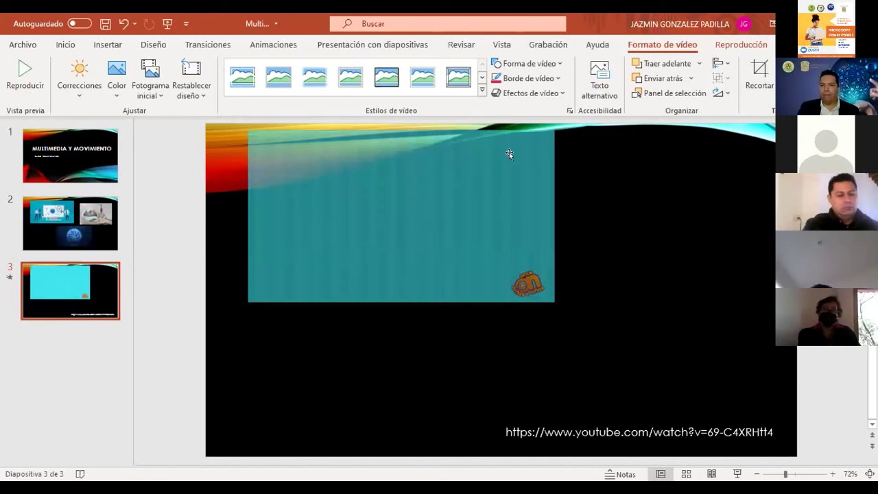
key("ctrl+z")
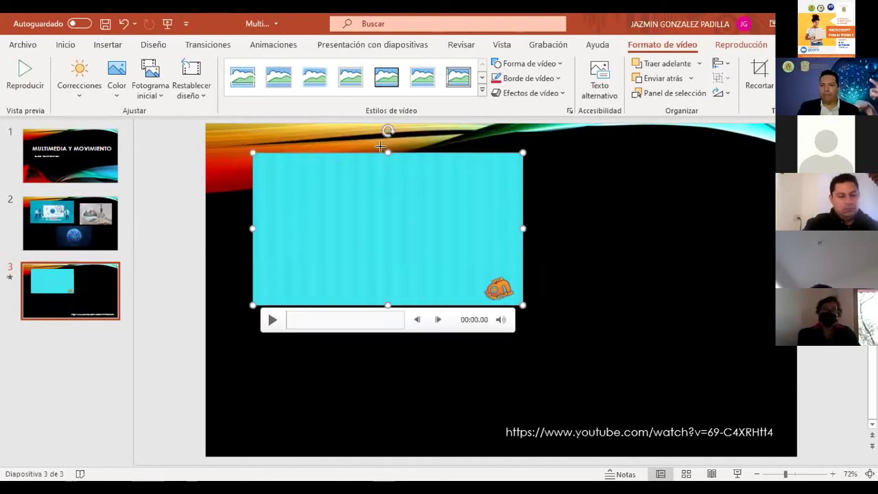
left_click(382, 147)
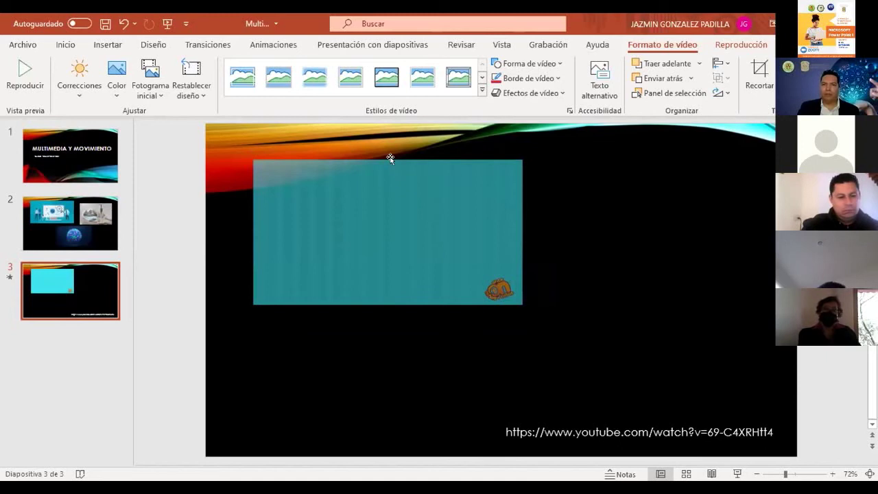
left_click(383, 156)
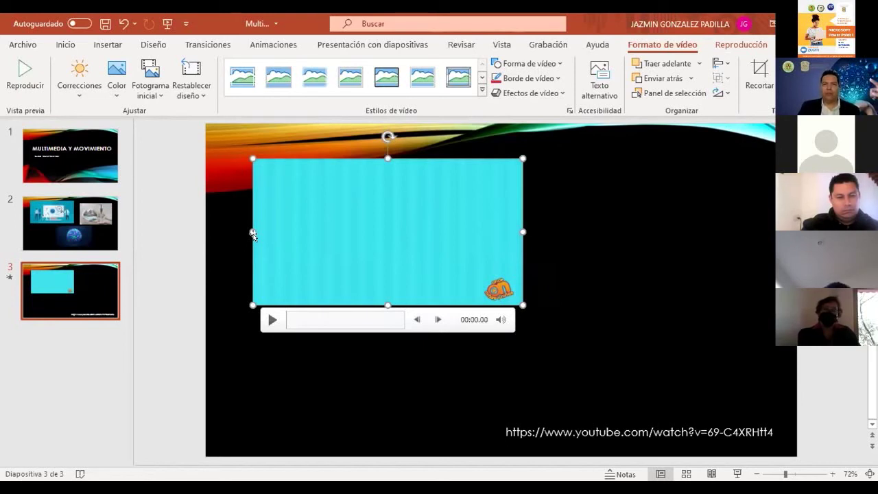
Try widening and enlarging the COVID video, then undo the oversized changes.
left_click_drag(522, 231, 690, 232)
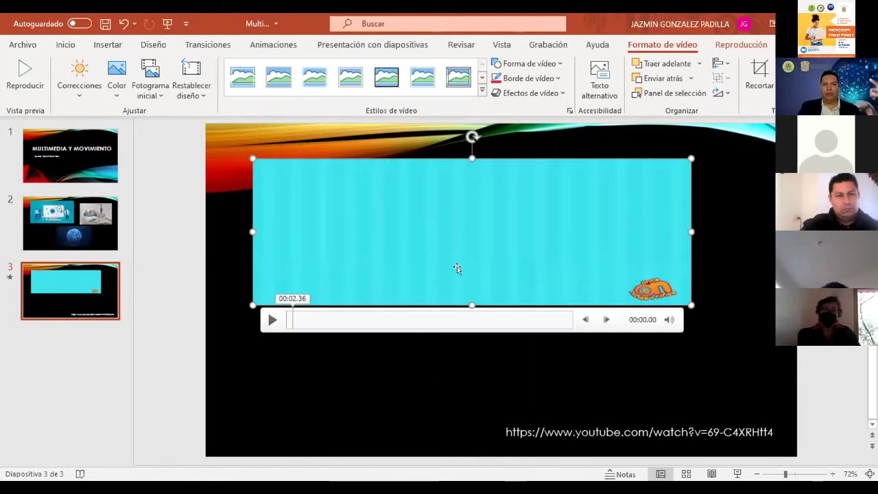
left_click(272, 319)
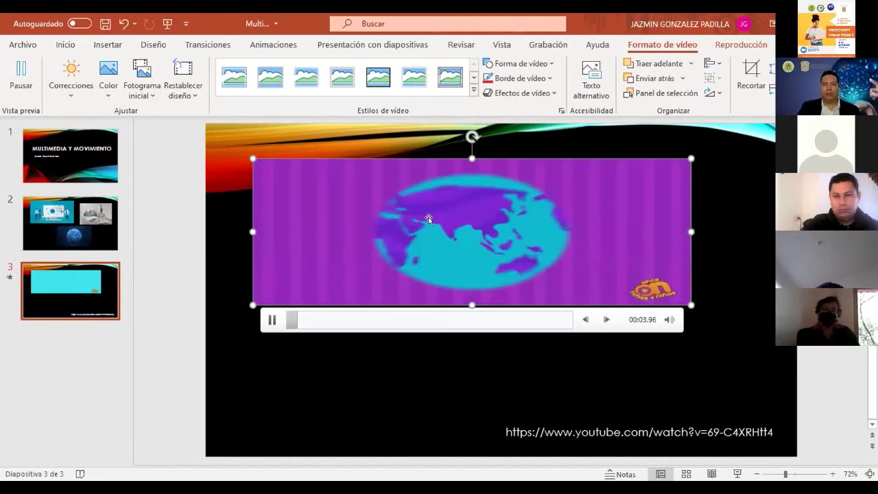
key("ctrl+z")
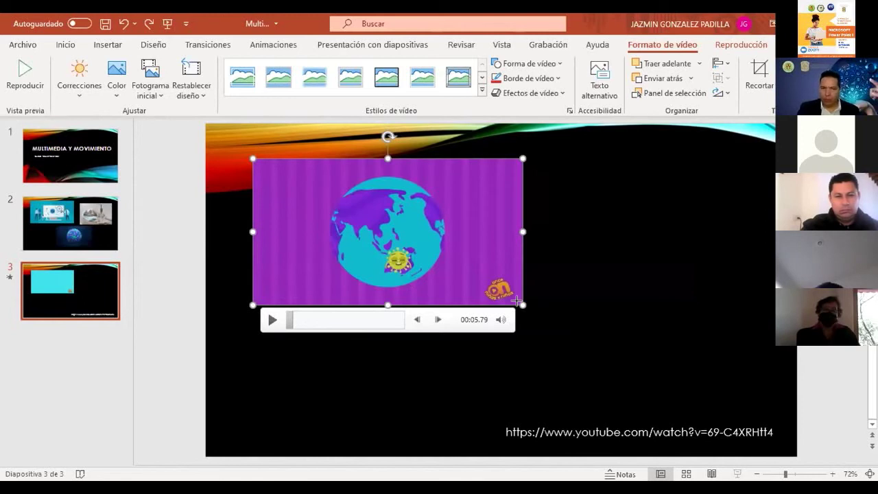
left_click_drag(626, 395, 645, 411)
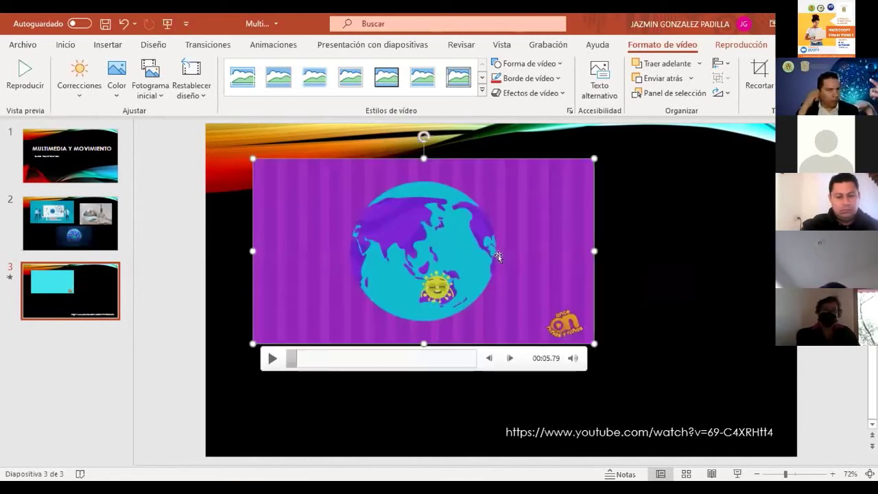
left_click_drag(498, 257, 507, 207)
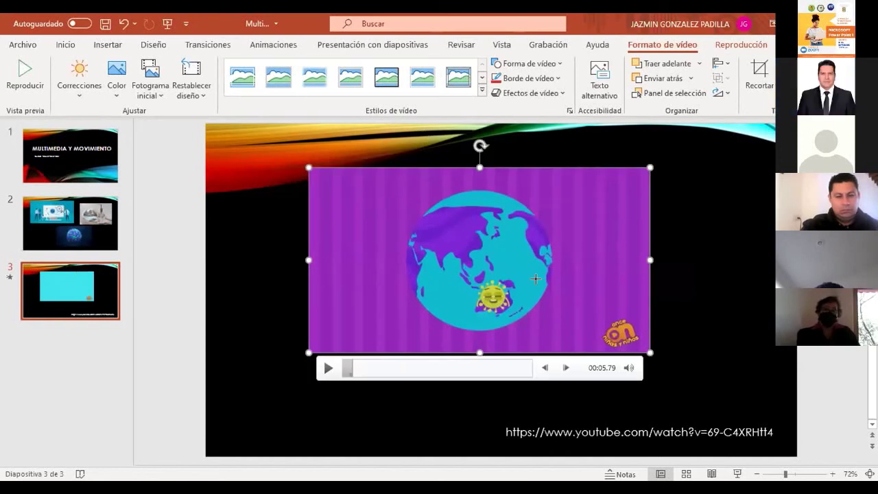
key("ctrl+z")
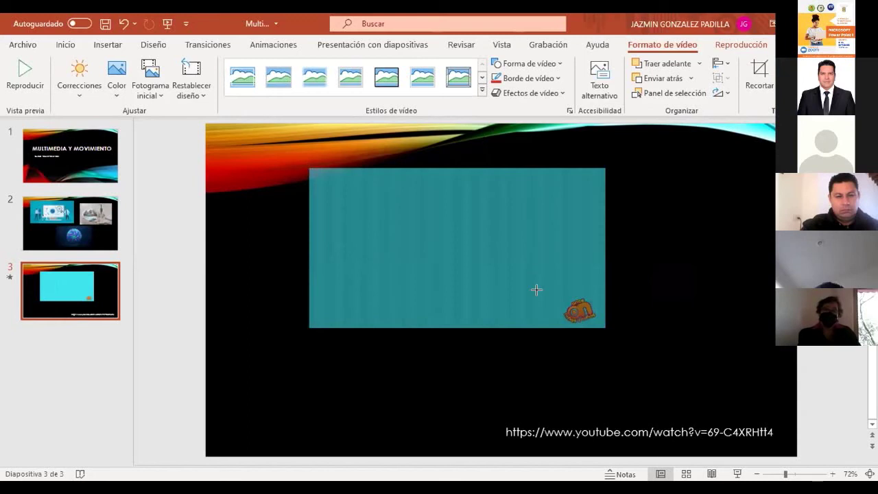
key("ctrl+z")
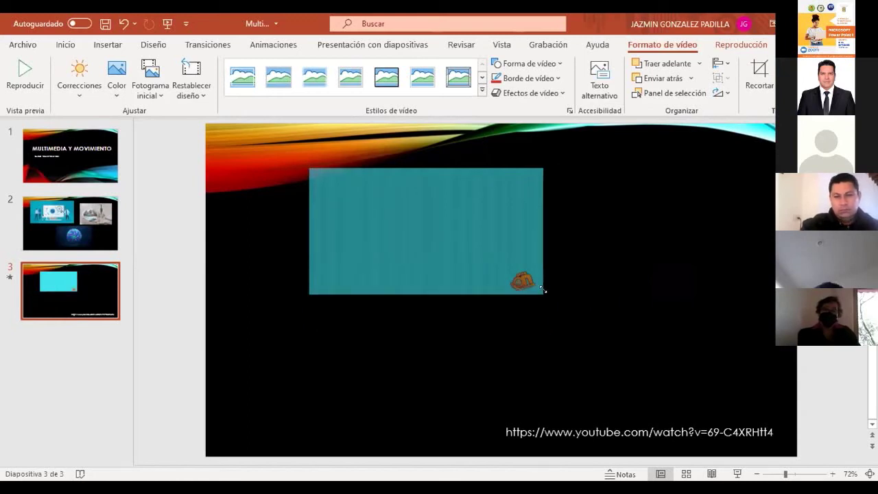
Resize the COVID video proportionally to a medium size near the slide centre.
left_click(542, 289)
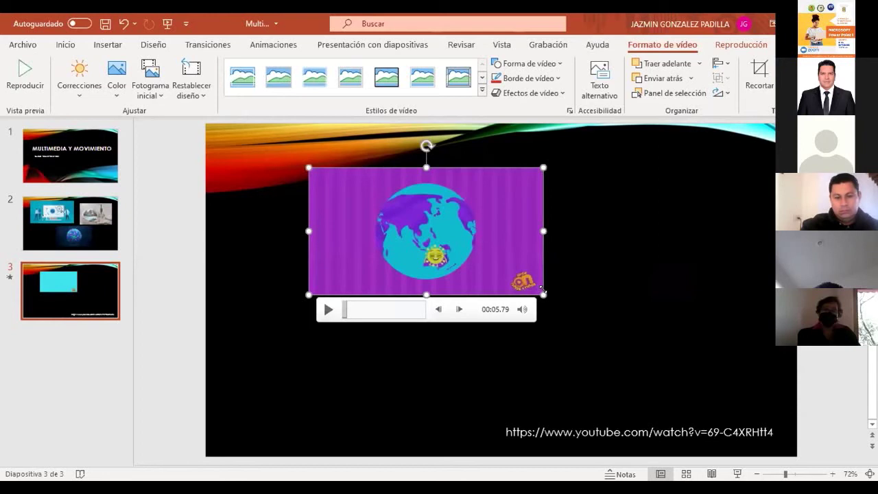
left_click_drag(542, 288, 595, 312)
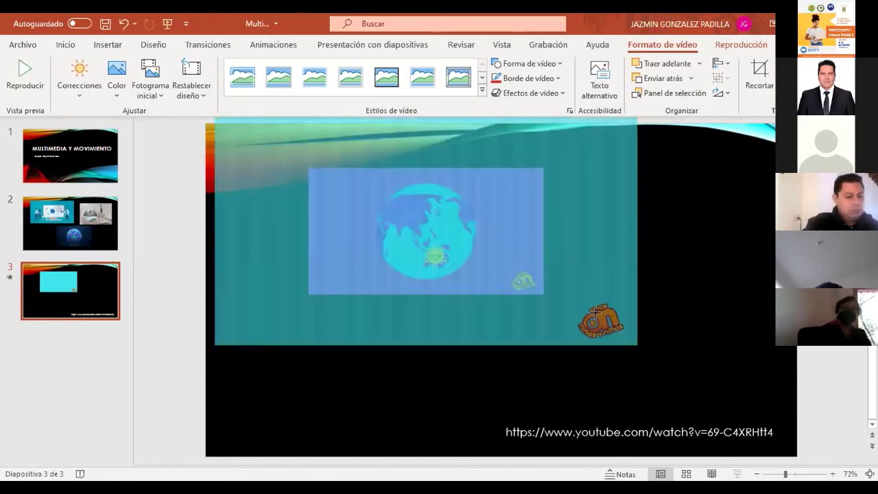
left_click_drag(594, 312, 512, 254)
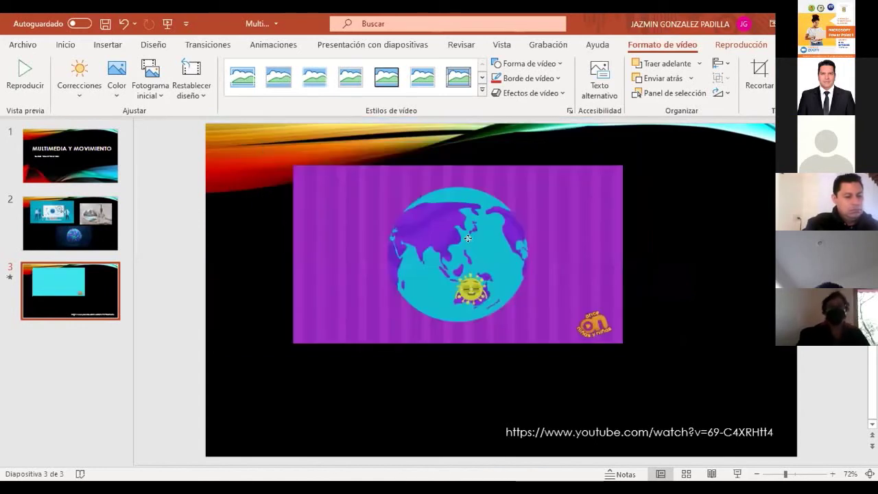
left_click_drag(527, 292, 480, 279)
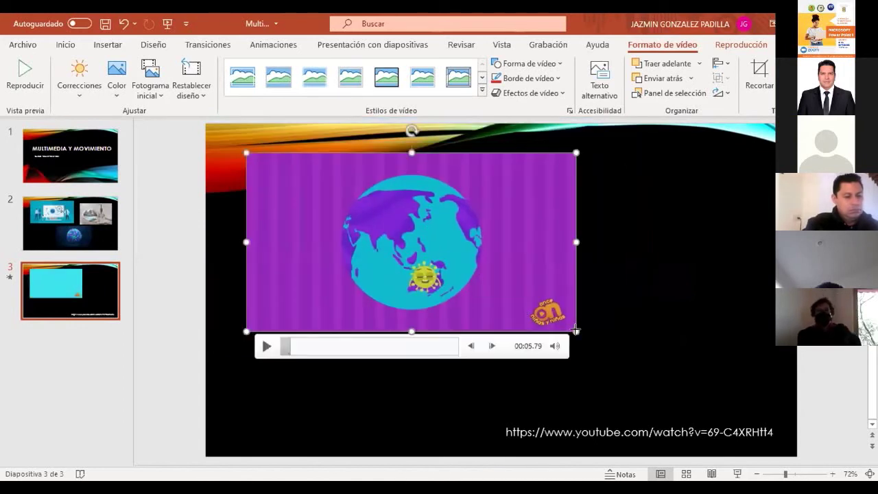
left_click_drag(575, 330, 576, 329)
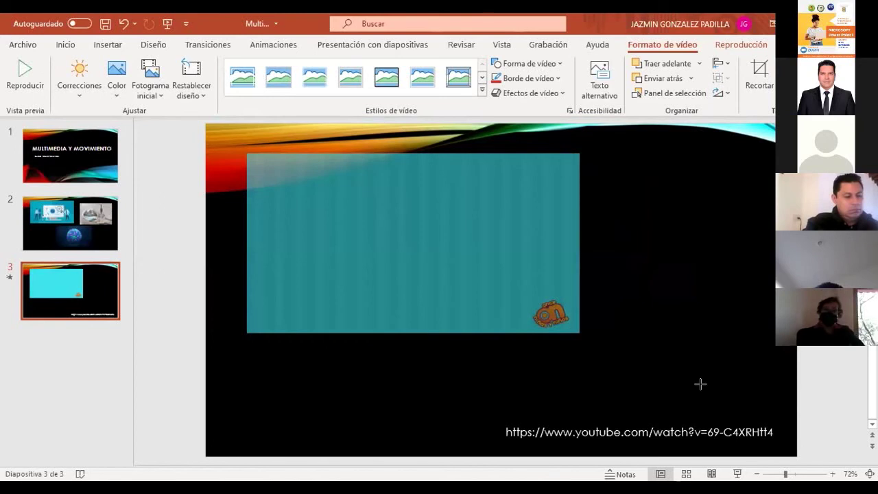
mouse_move(679, 372)
left_mouse_down()
mouse_move(683, 362)
mouse_move(704, 377)
mouse_move(685, 356)
left_mouse_up()
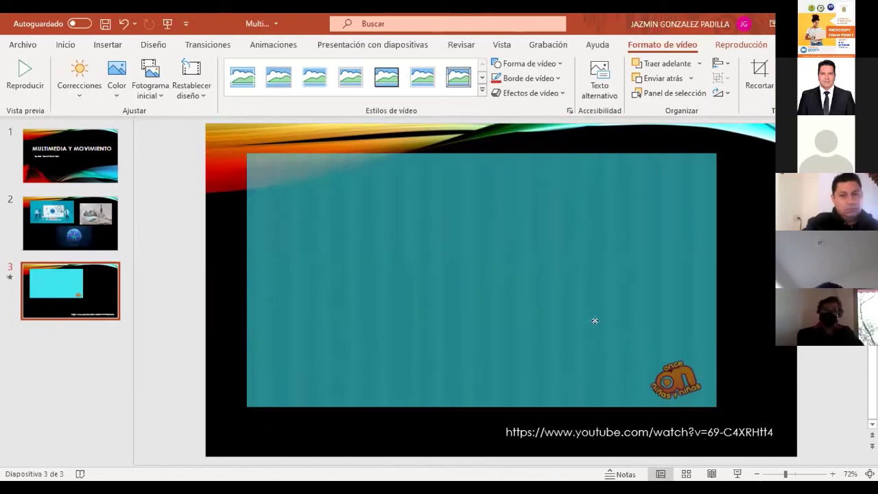
left_click(740, 411)
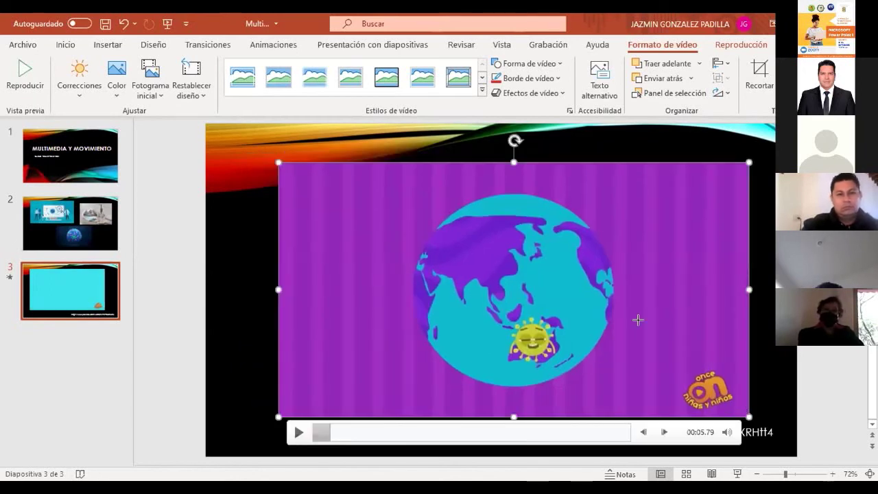
key("ctrl+z")
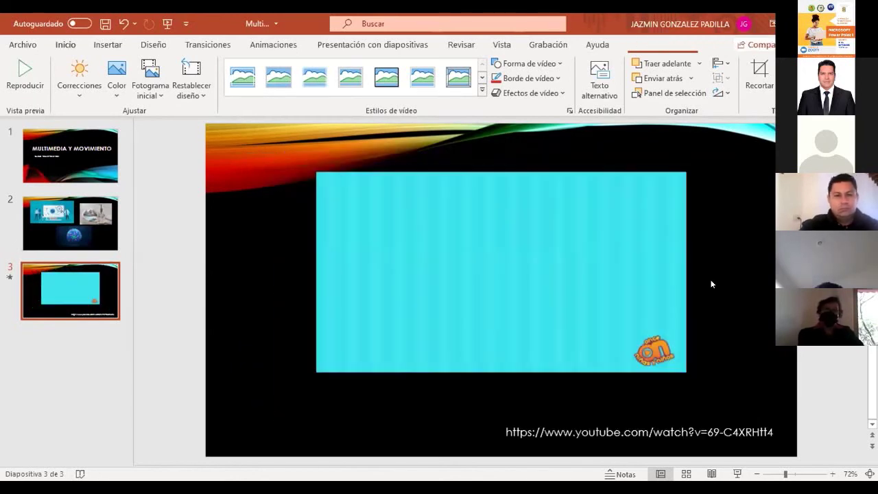
left_click(613, 254)
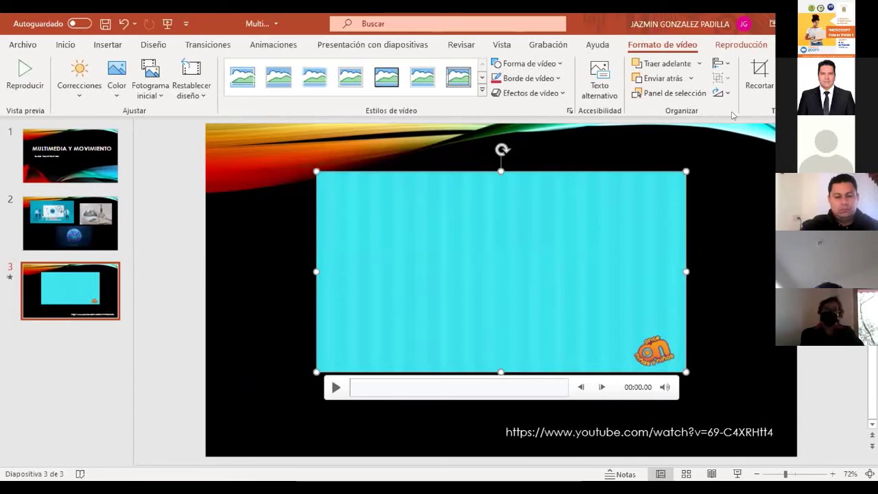
Open Recortar vídeo for the COVID video from the Reproducción tab.
left_click(741, 45)
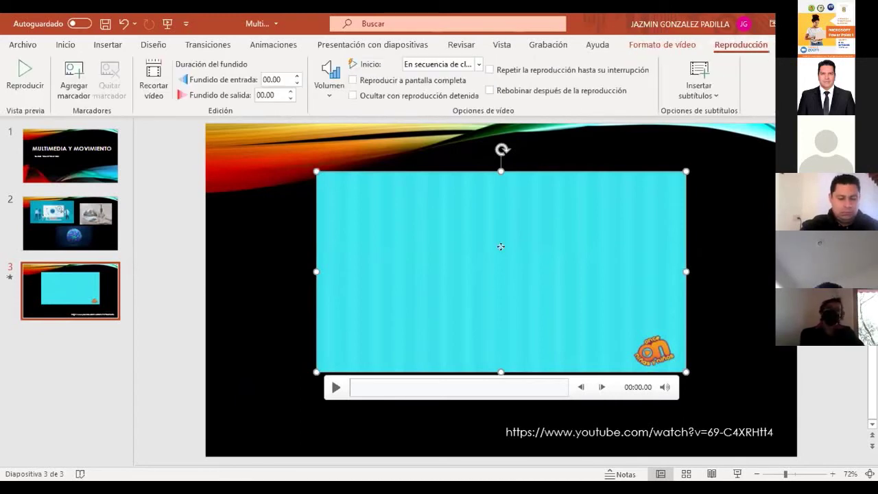
key("Escape")
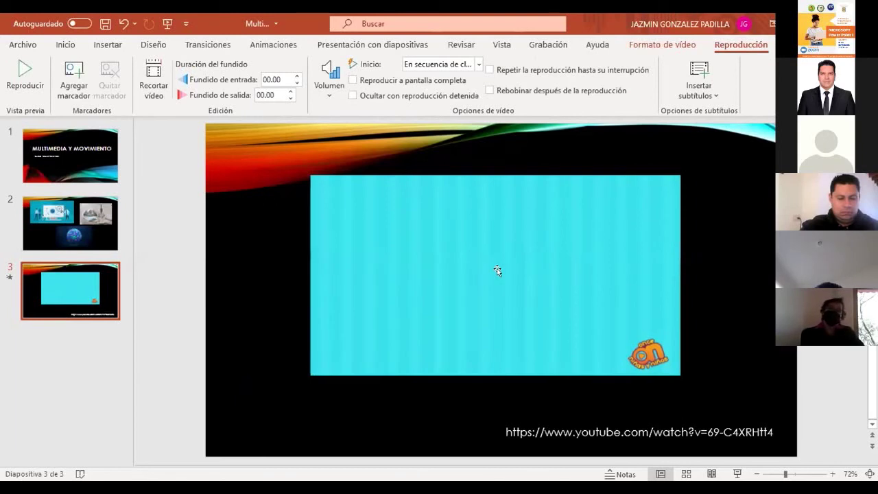
left_click(497, 271)
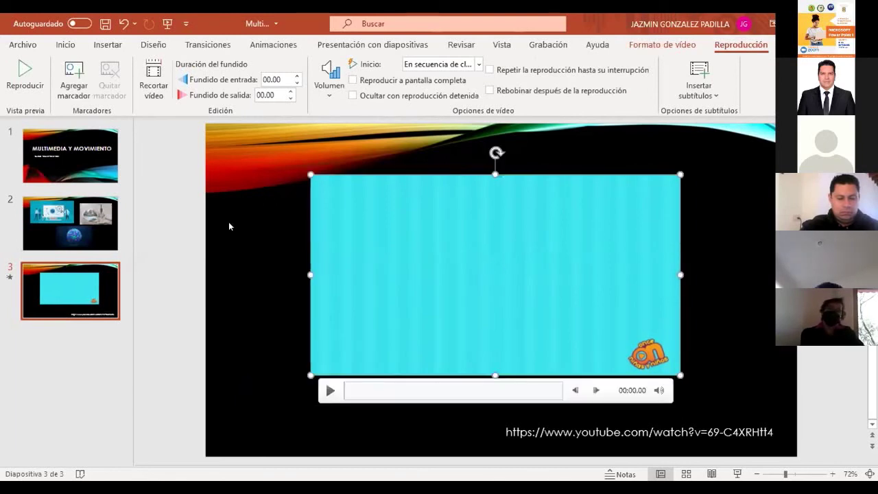
left_click(159, 89)
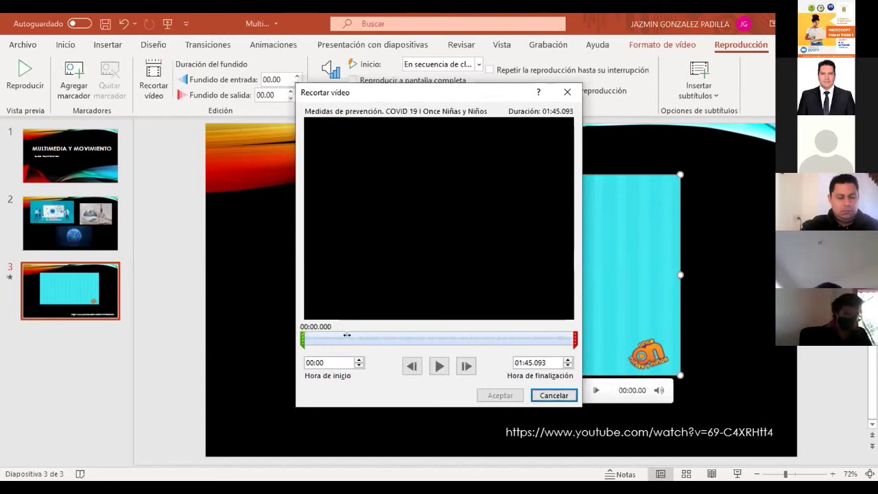
Trim the COVID video to start at 00:07 and end at 01:33, then apply.
left_click_drag(347, 335, 344, 339)
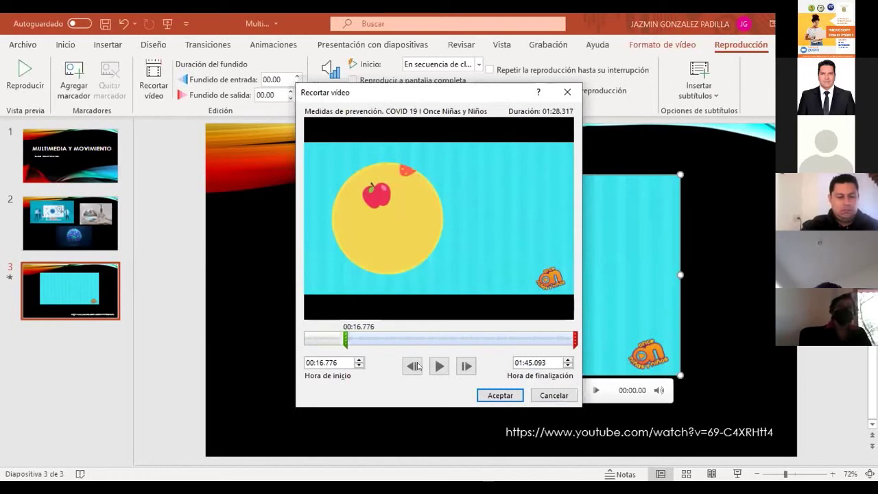
left_click(439, 365)
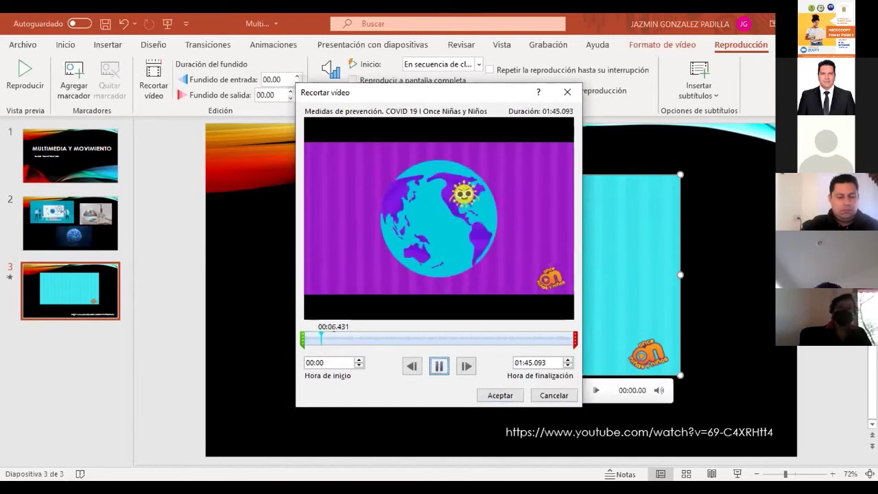
key("space")
type("7")
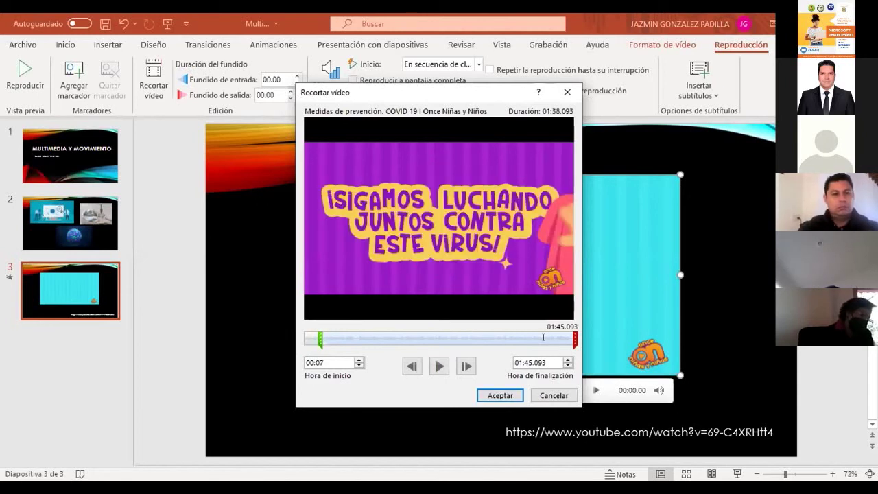
left_click_drag(546, 338, 544, 337)
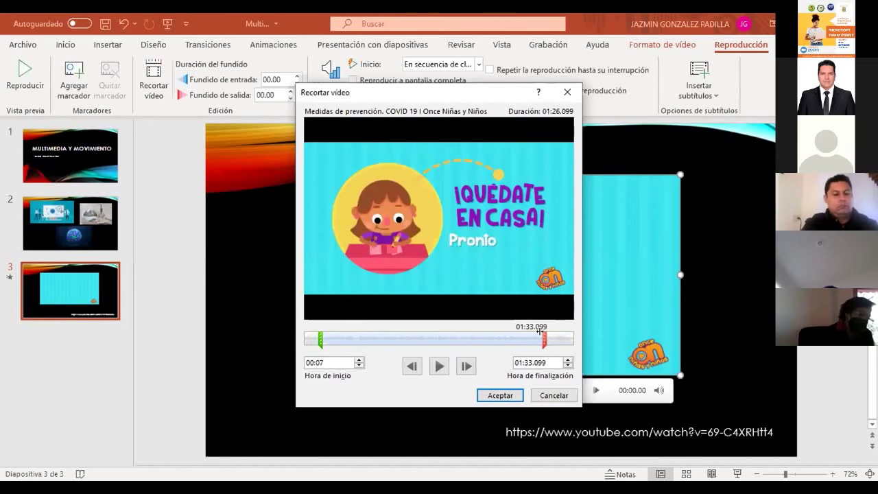
mouse_move(544, 337)
left_mouse_down()
mouse_move(535, 338)
mouse_move(574, 338)
left_mouse_up()
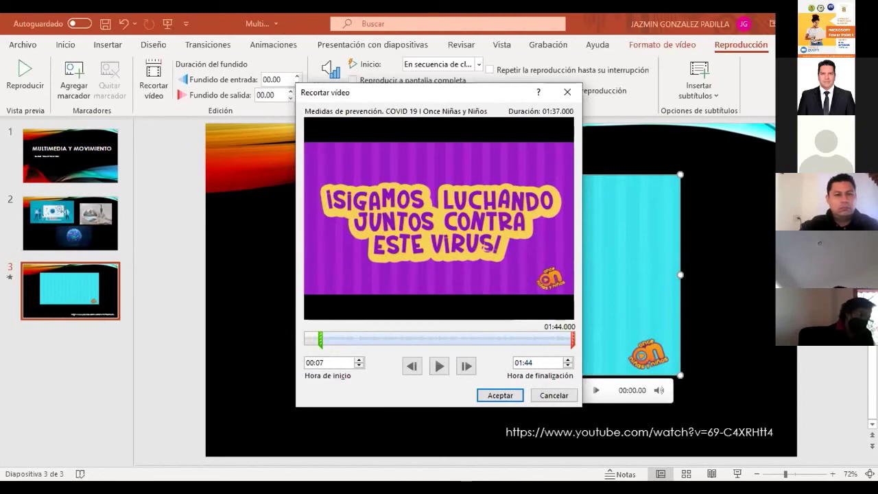
type("01")
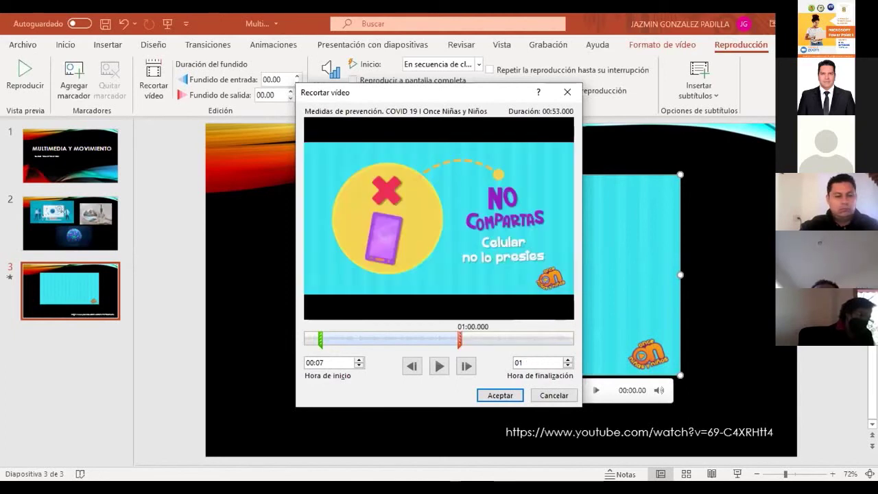
type(":33")
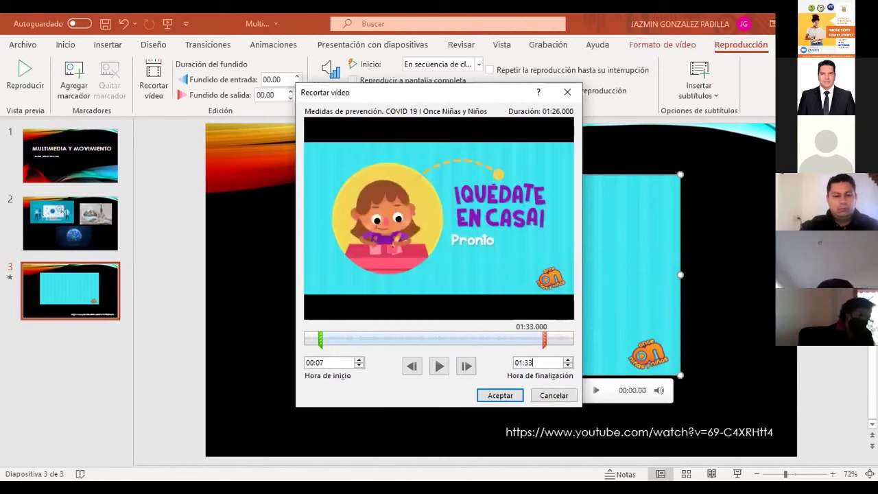
left_click(500, 396)
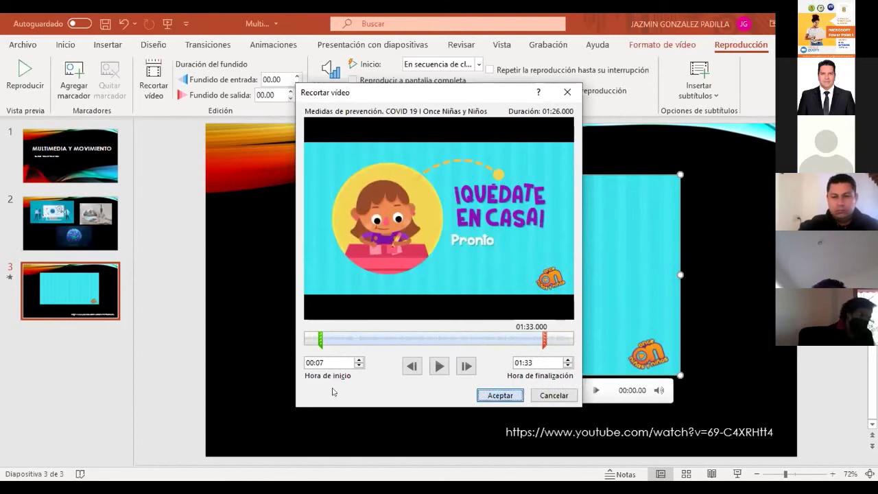
key("Return")
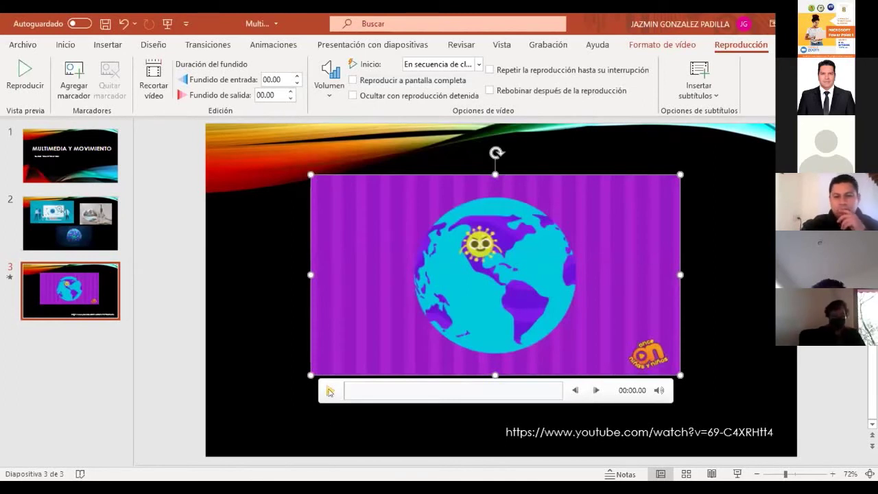
Preview the trimmed video, then shift it to the slide's upper left and reselect it.
left_click(329, 391)
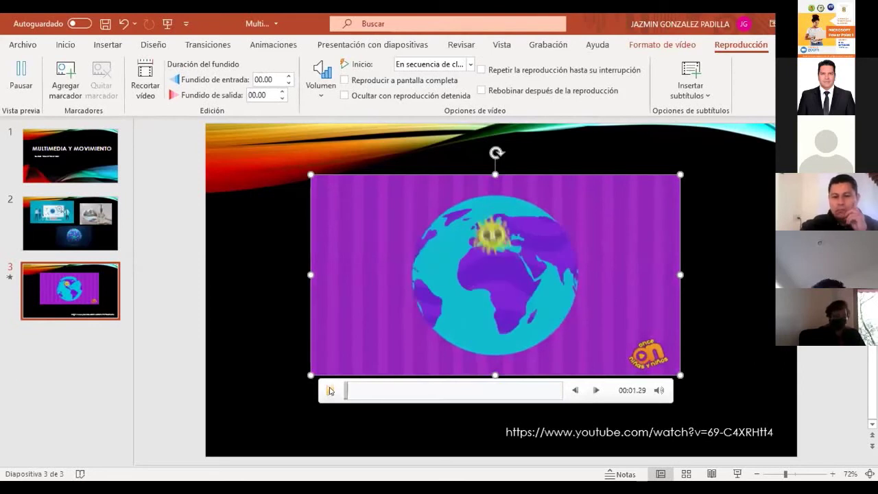
left_click(588, 319)
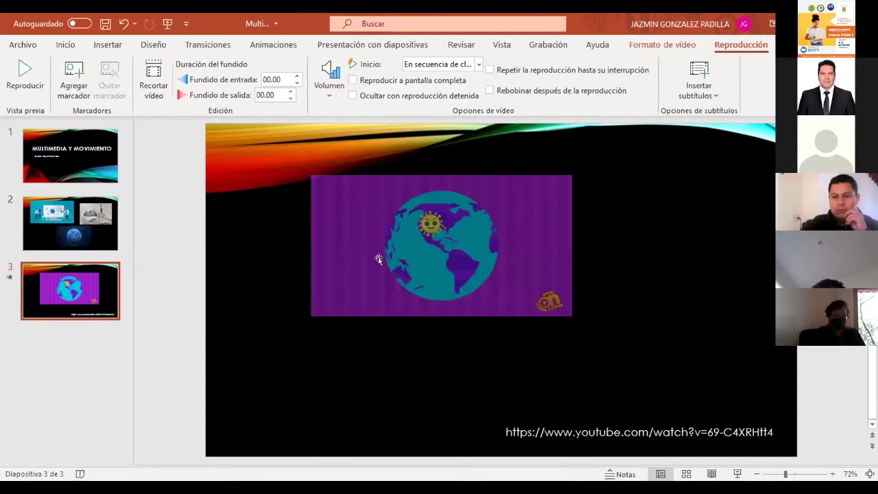
left_click_drag(369, 247, 295, 244)
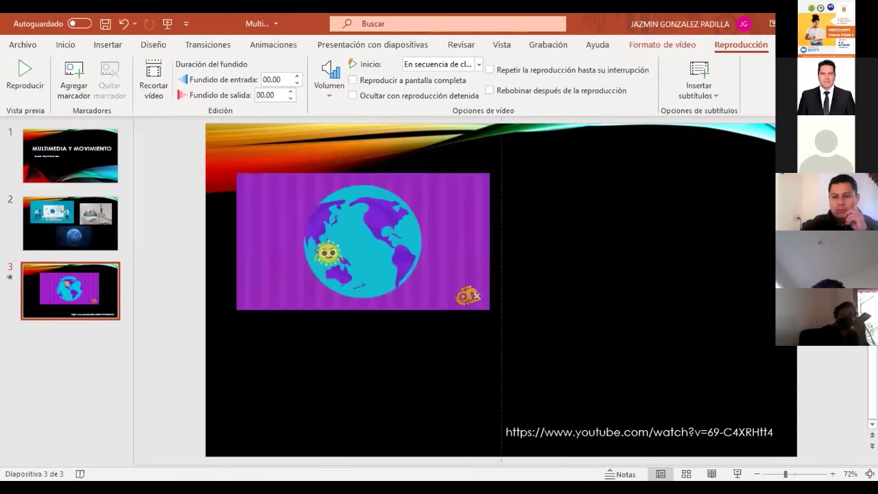
left_click(510, 314)
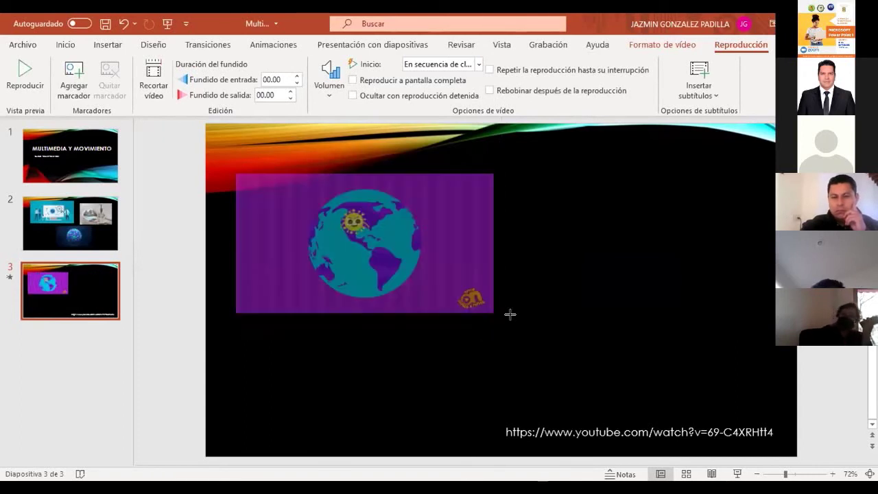
left_click(272, 334)
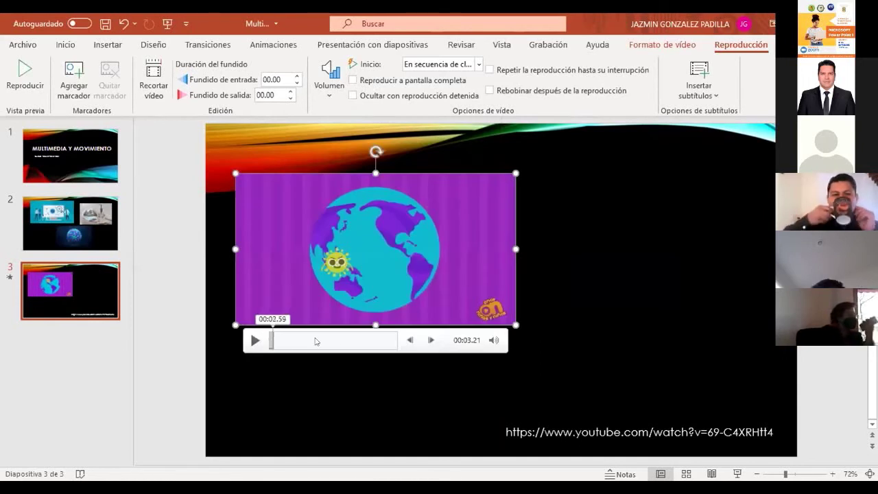
Add a bookmark early in the COVID video and test jumping to it on the play bar.
left_click(75, 78)
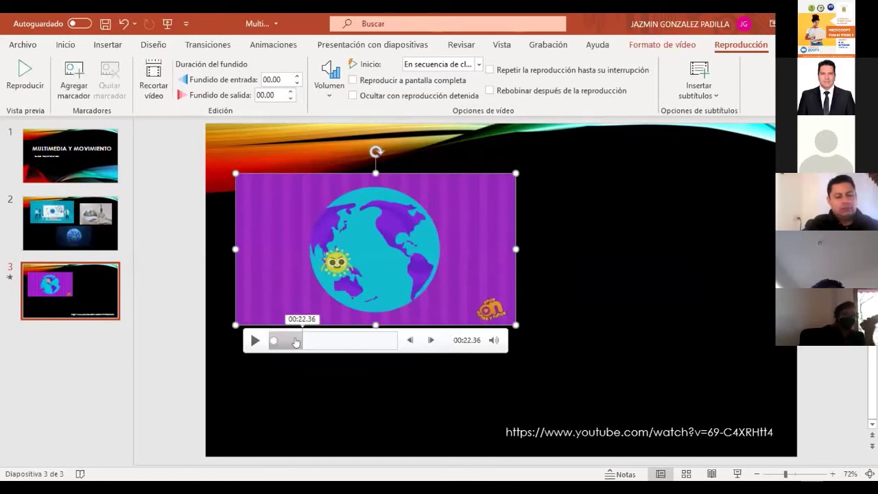
left_click(287, 340)
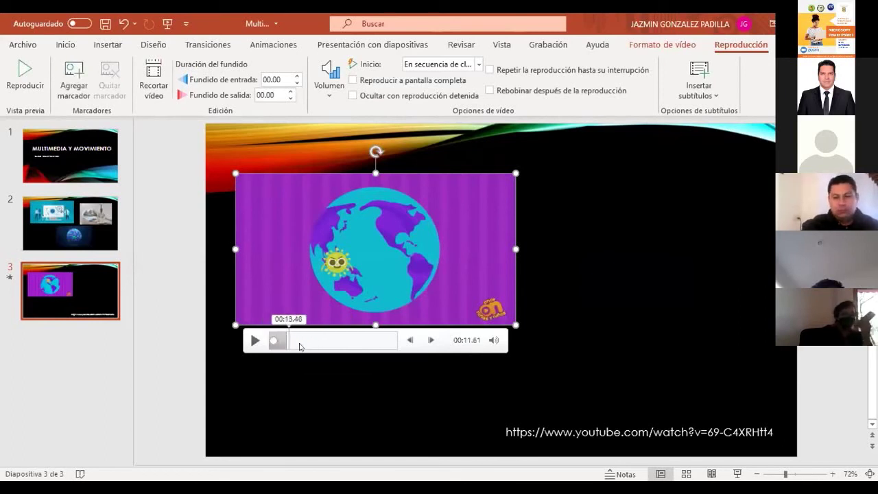
left_click(299, 345)
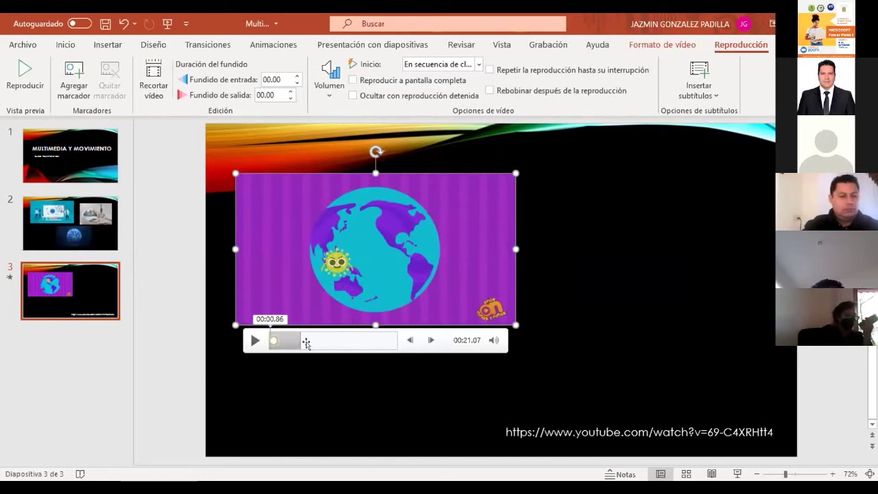
left_click(302, 343)
left_click(272, 342)
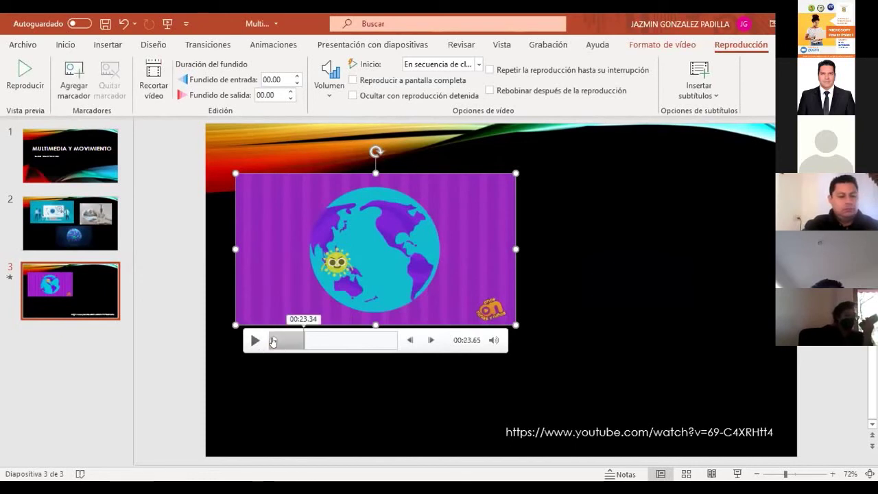
left_click(273, 341)
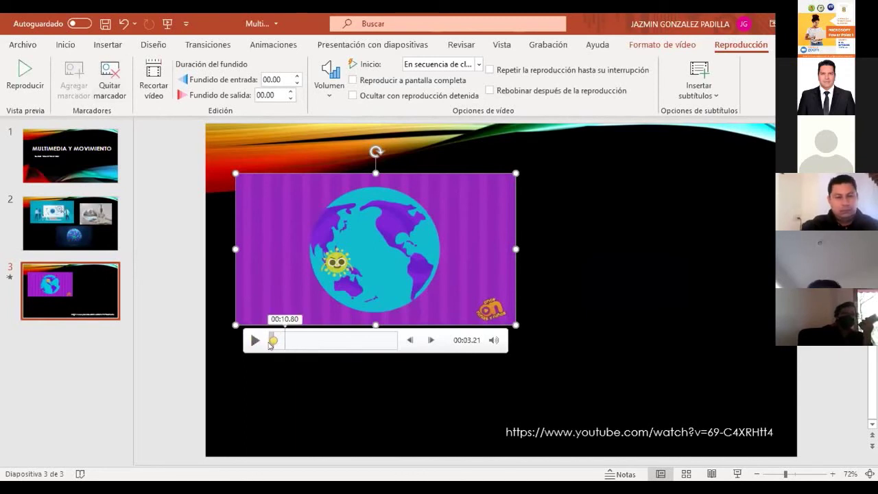
left_click(356, 345)
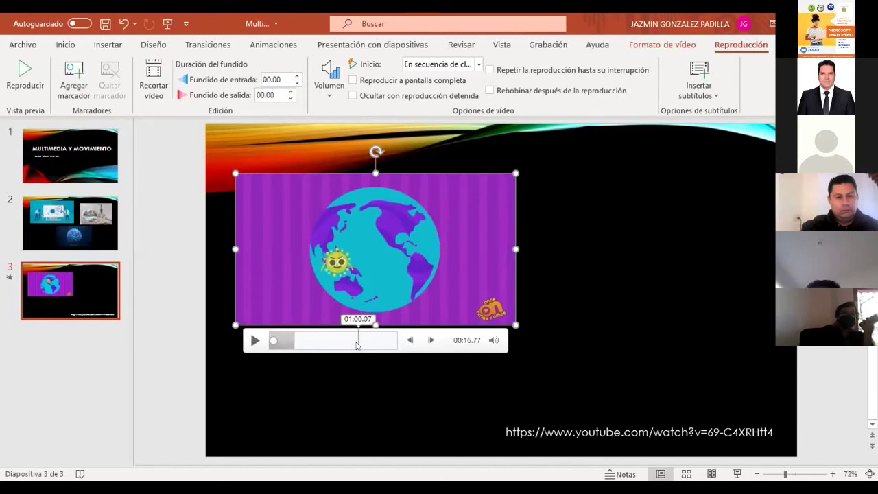
left_click(326, 341)
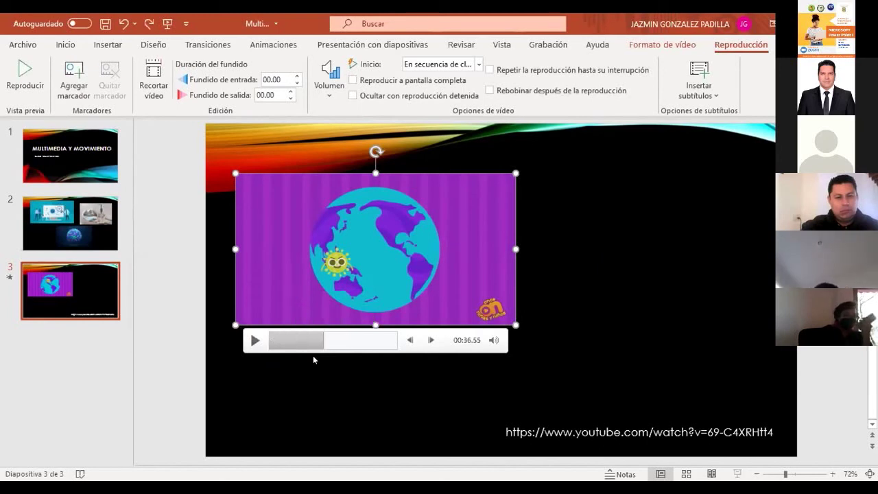
key("Escape")
left_click(411, 206)
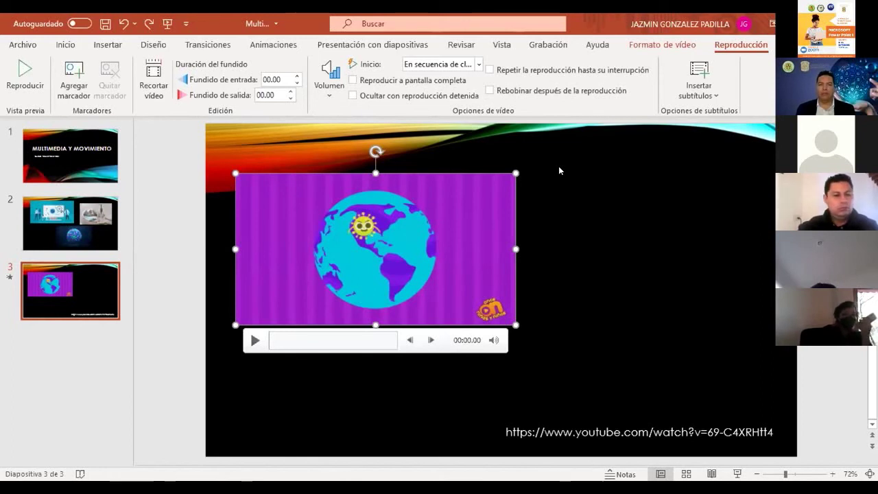
left_click(553, 203)
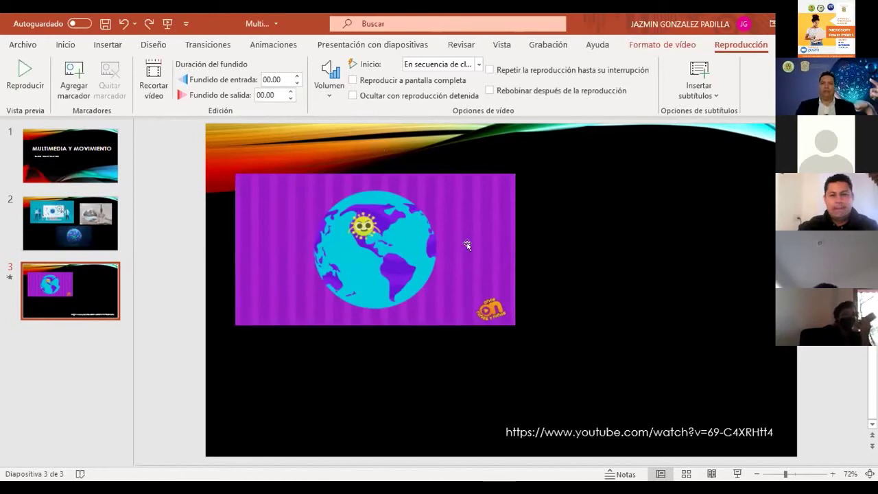
left_click(494, 228)
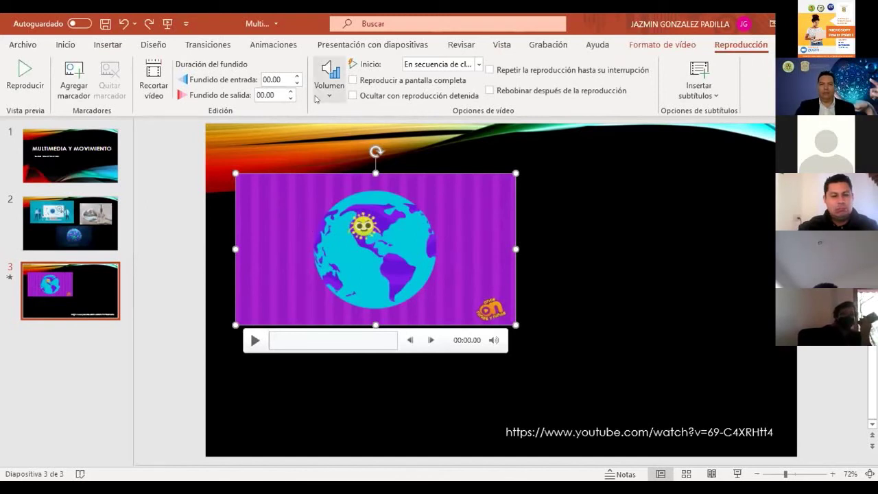
left_click(328, 89)
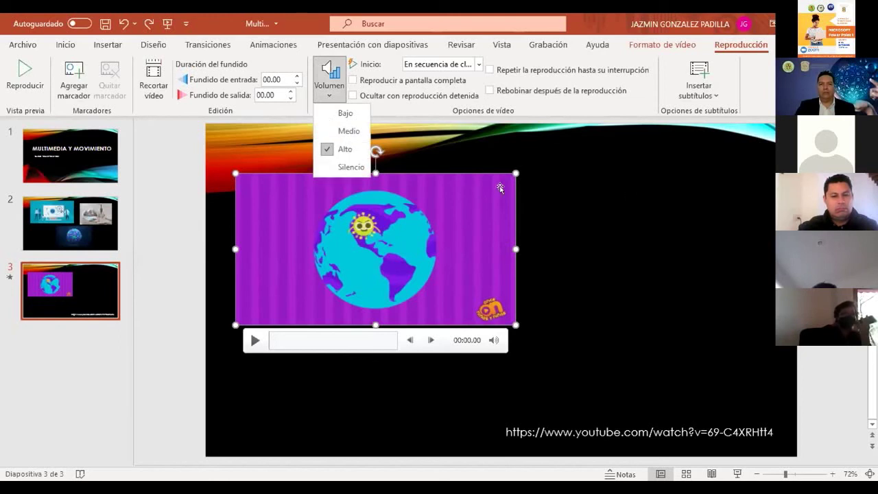
left_click(441, 205)
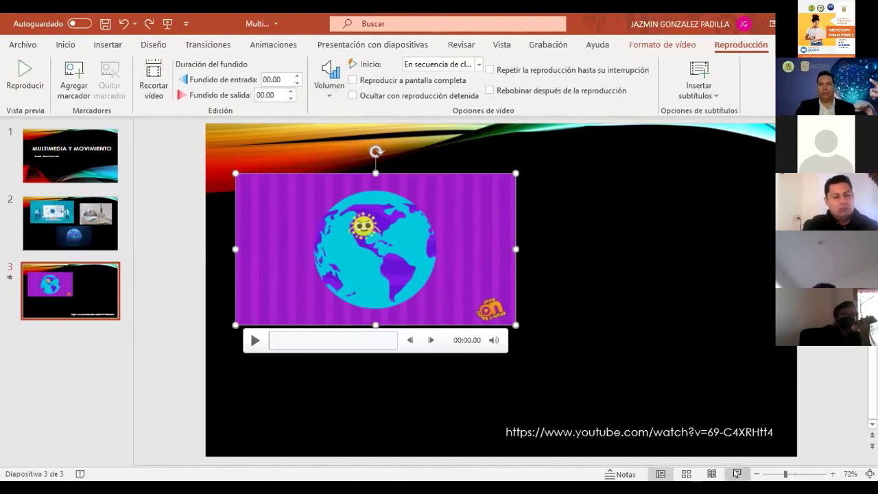
key("shift+F5")
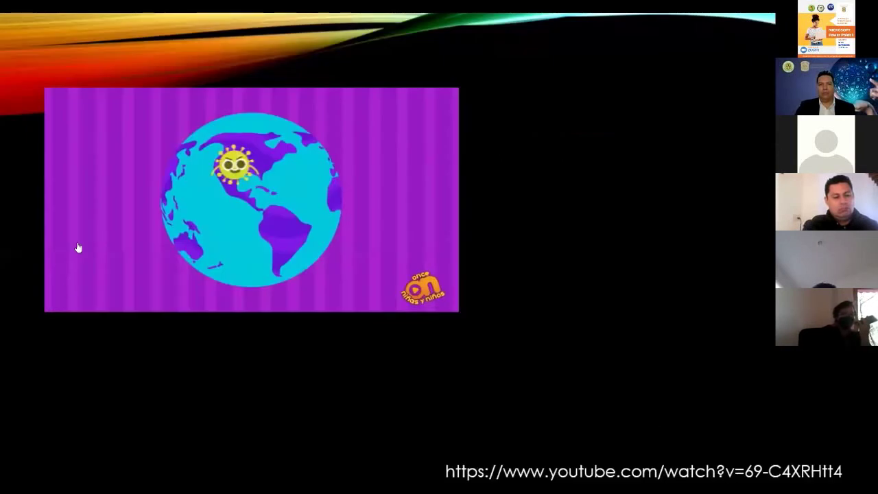
mouse_move(66, 292)
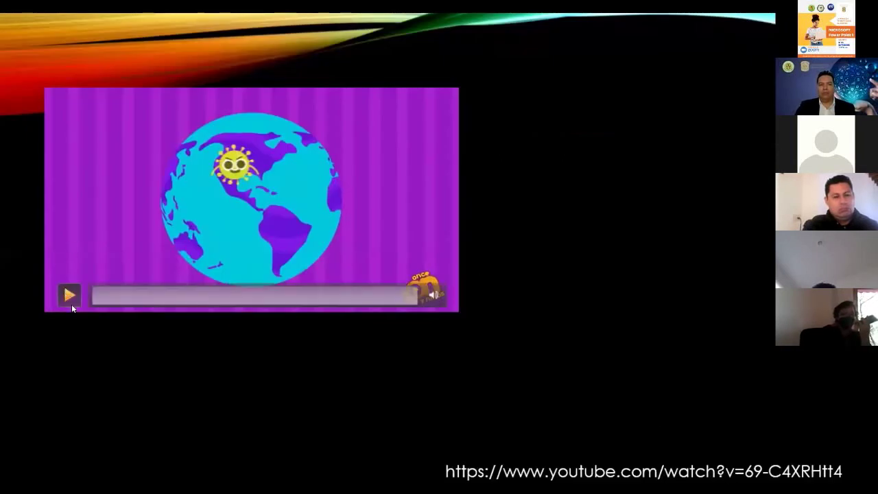
left_click(68, 295)
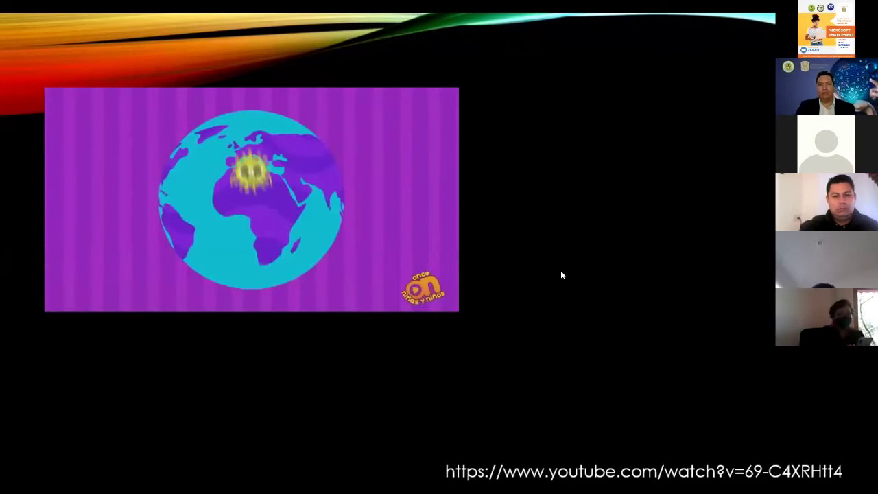
key("Escape")
left_click(61, 206)
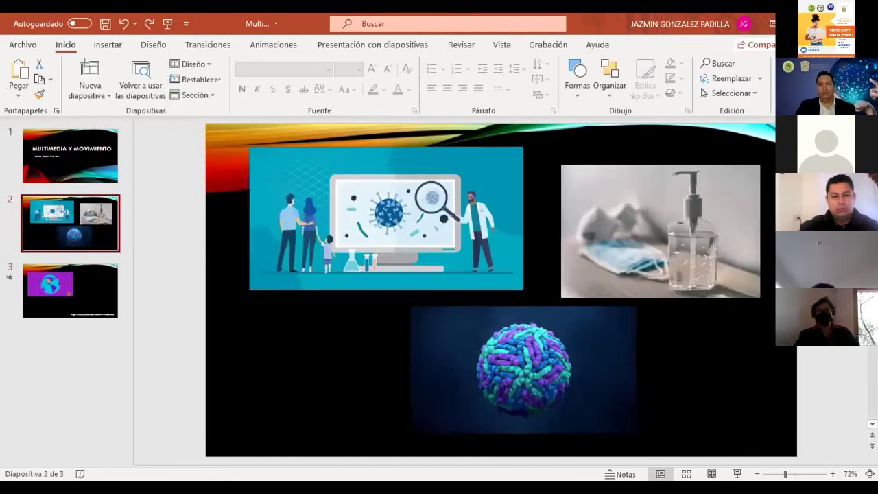
key("shift+F5")
key("Right")
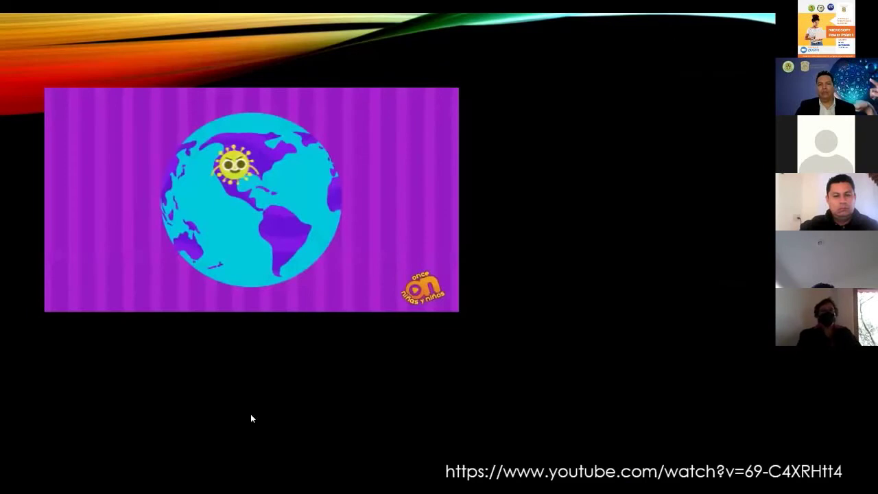
mouse_move(151, 260)
key("Escape")
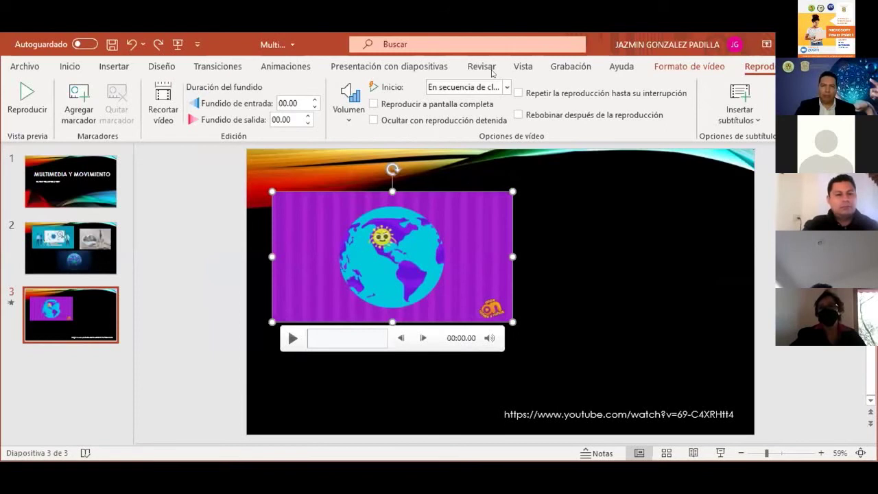
Set the globe video's Inicio option to Automáticamente.
left_click(506, 87)
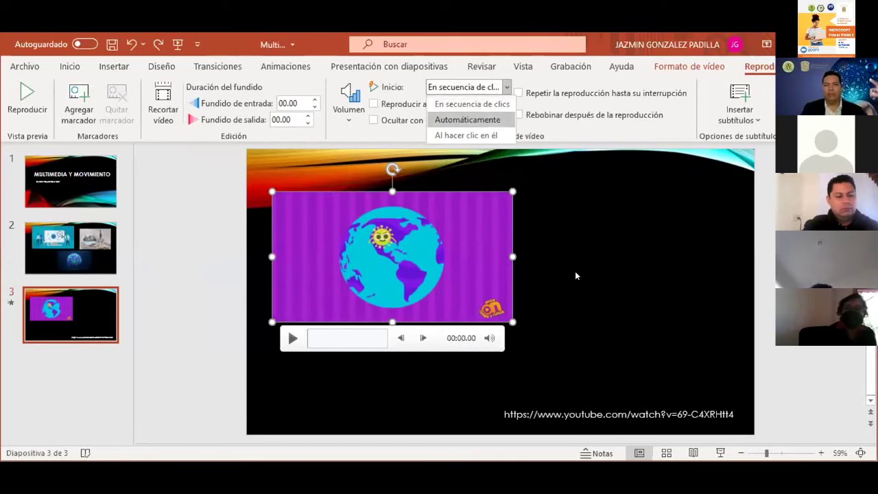
key("Return")
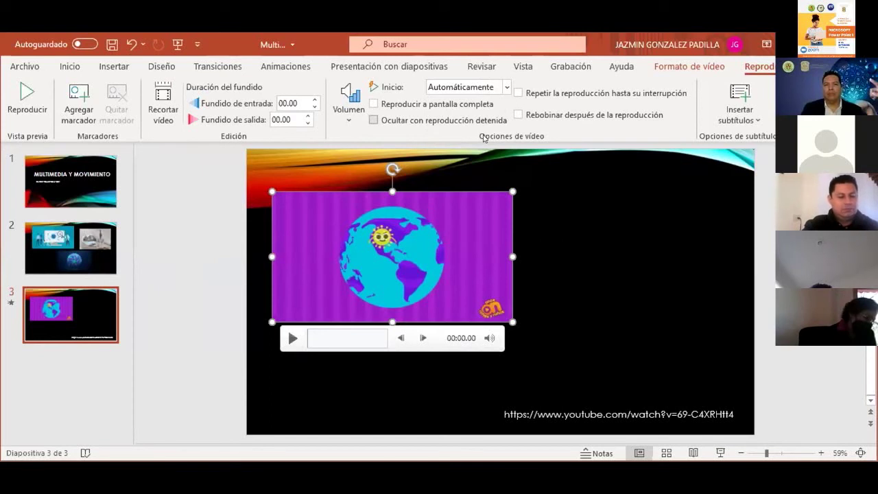
key("alt+Down")
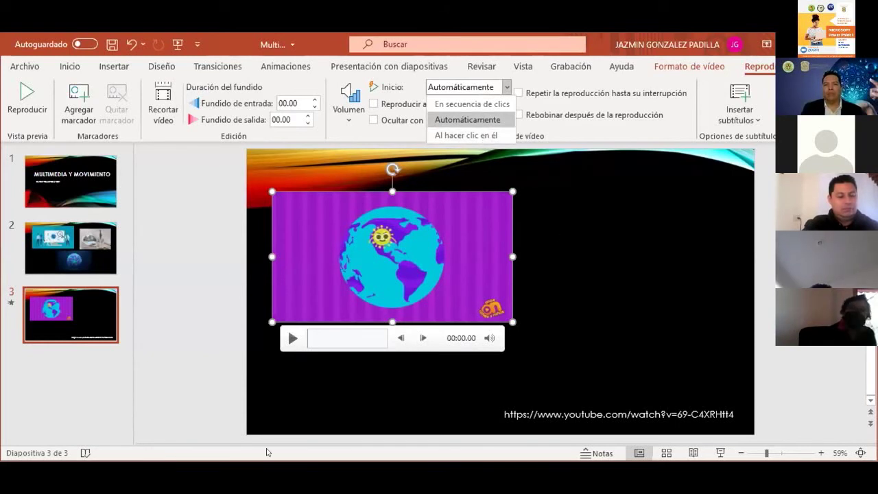
left_click(88, 238)
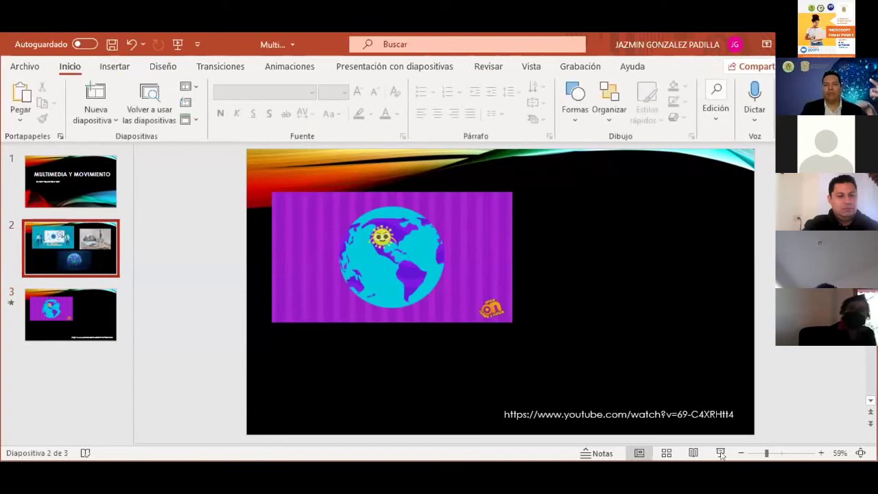
Run the slide show from slide 2 to confirm the globe video autoplays, then exit.
left_click(721, 453)
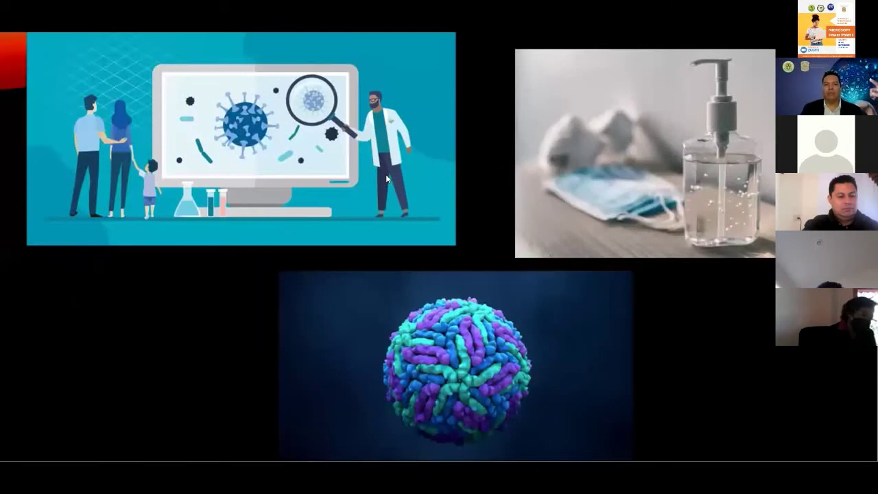
left_click(386, 174)
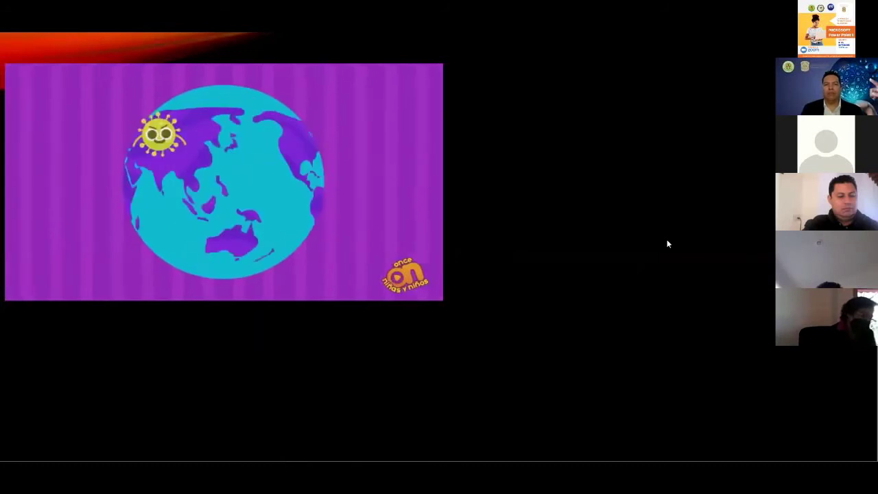
left_click(308, 217)
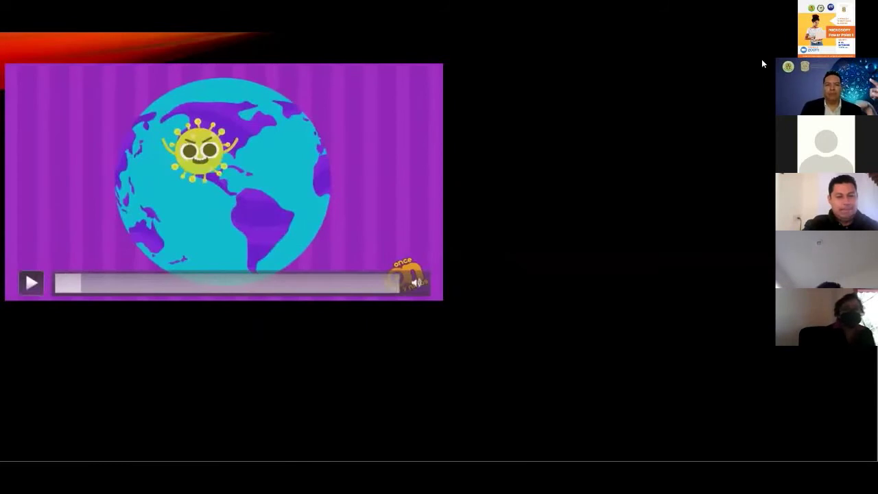
key("Escape")
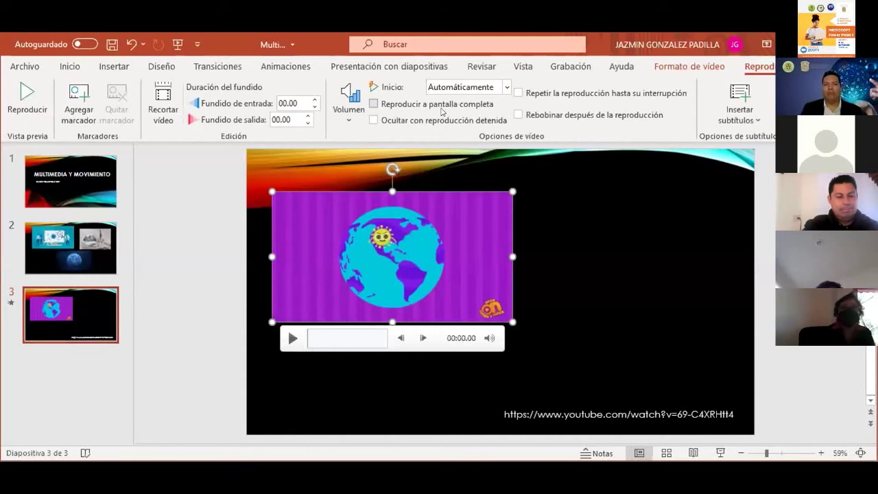
Shift the globe video right toward the centre and tick Reproducir a pantalla completa.
left_click_drag(422, 224, 492, 233)
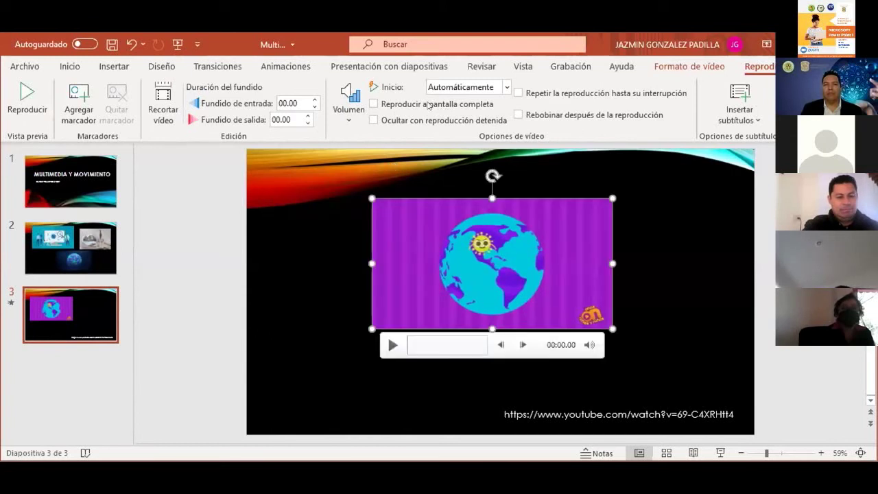
left_click(373, 104)
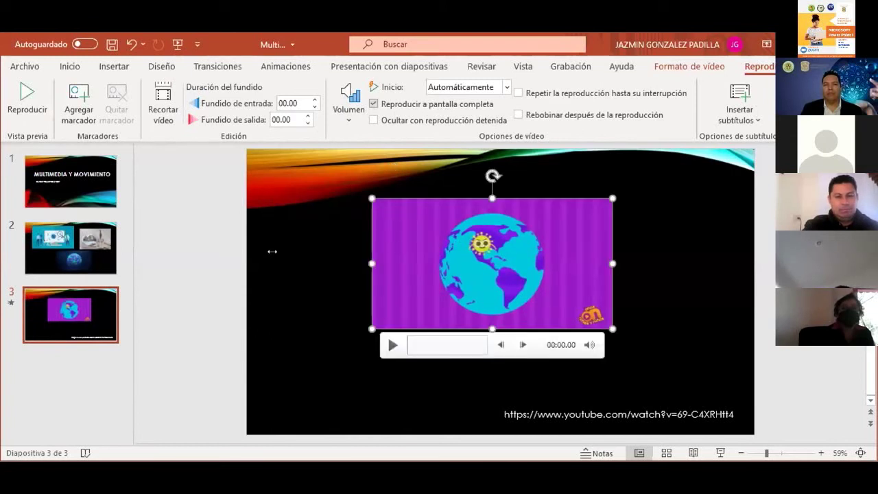
key("Page_Up")
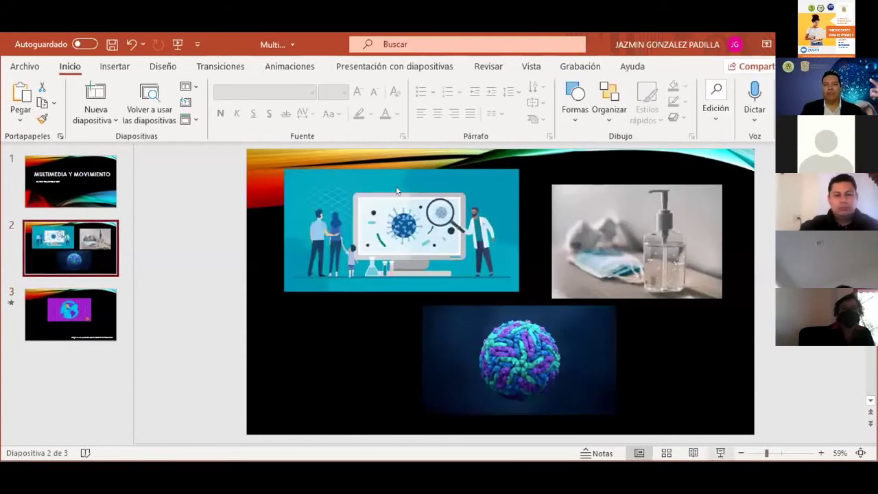
scroll(316, 253, "down", 1)
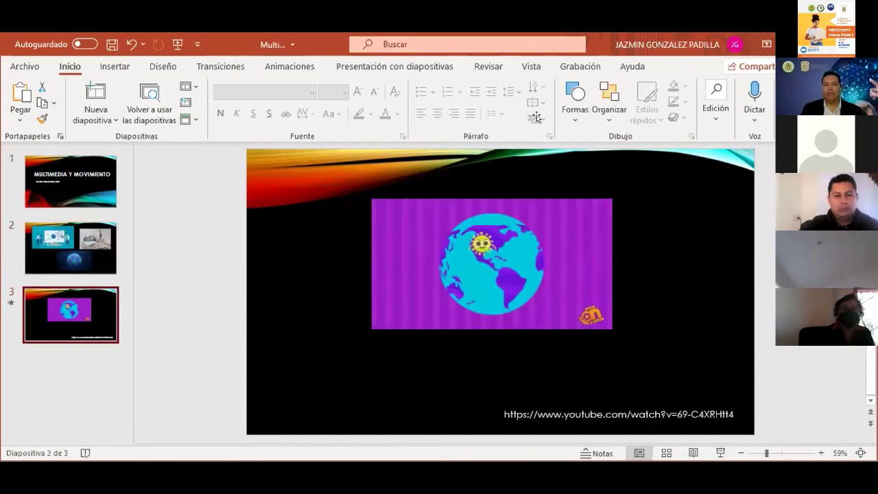
left_click(492, 263)
left_click(759, 66)
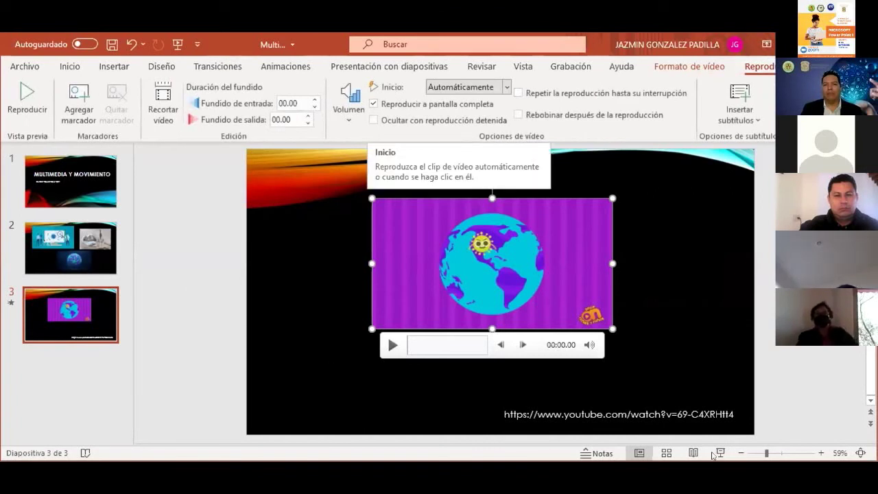
key("Page_Up")
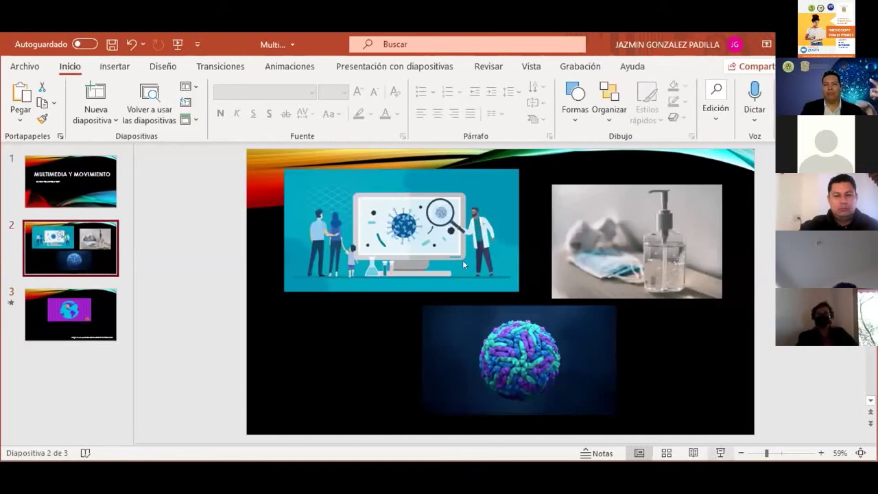
key("shift+F5")
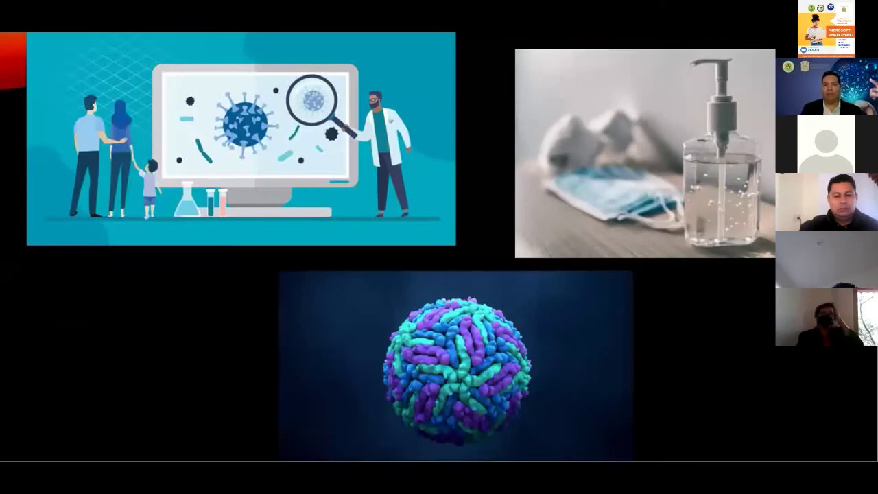
key("Right")
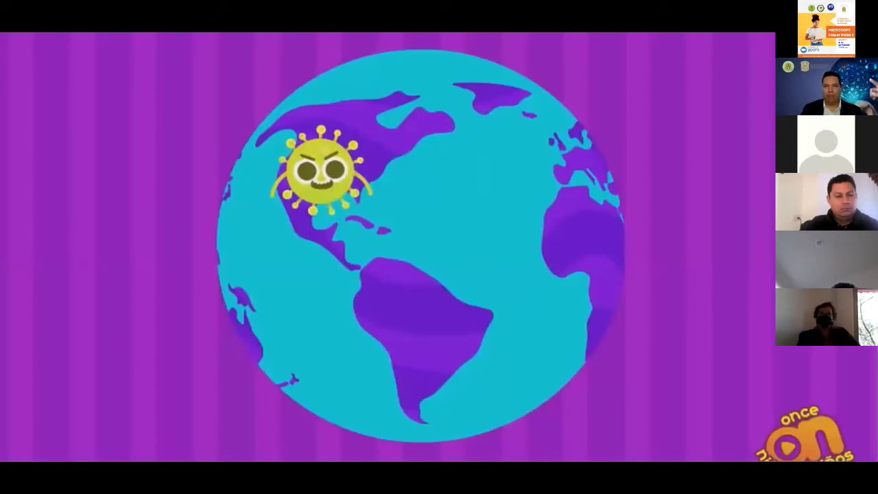
key("Escape")
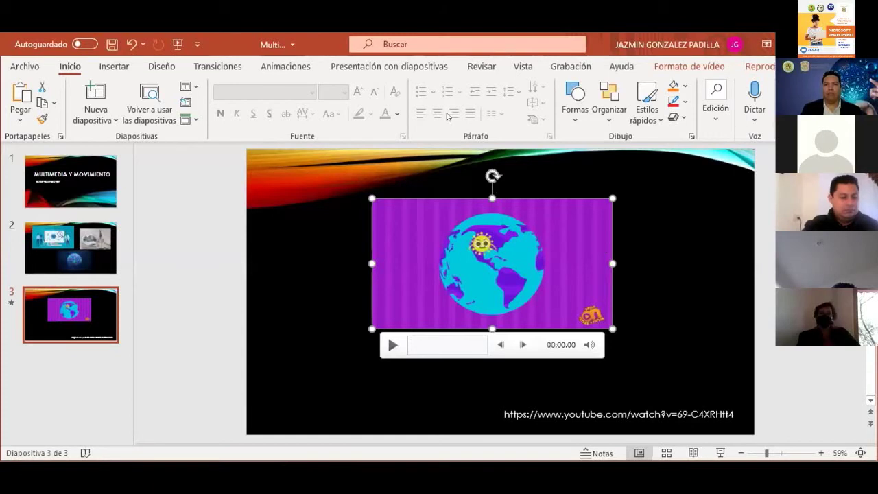
left_click(758, 66)
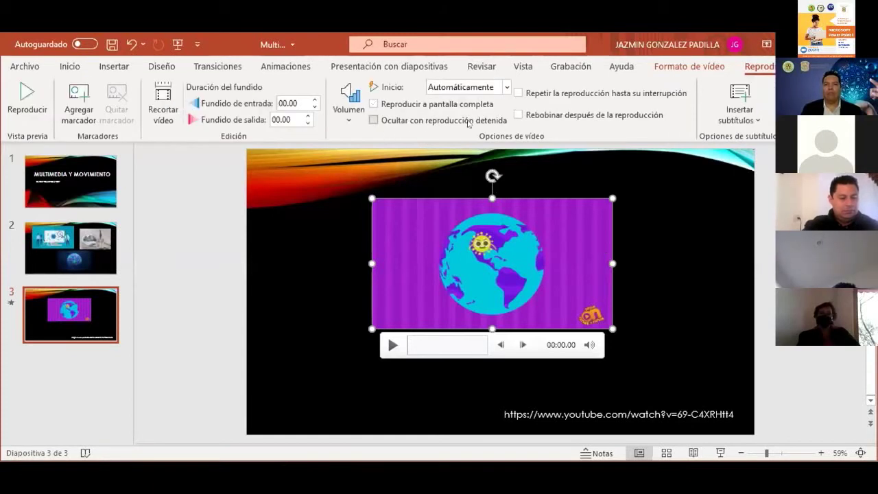
left_click(472, 126)
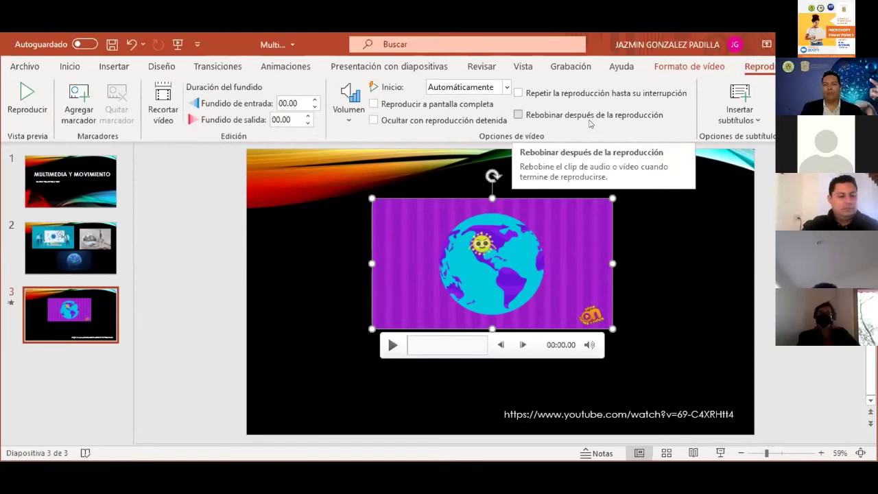
left_click(669, 277)
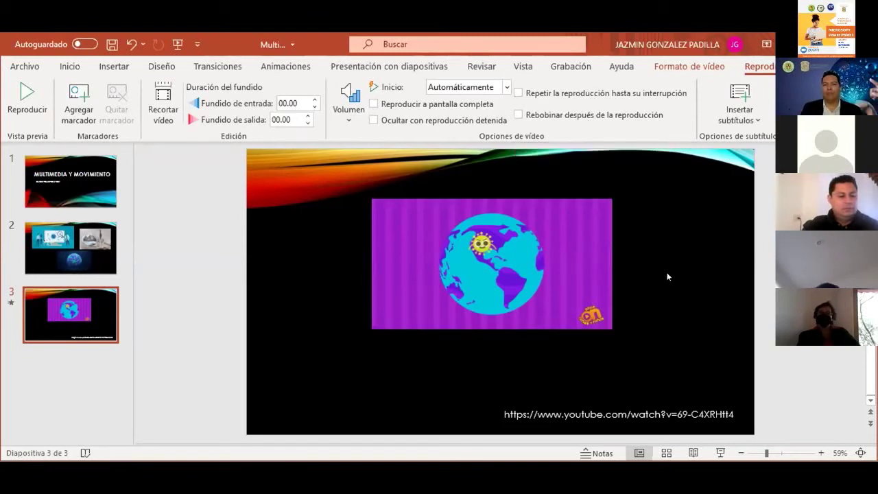
left_click(553, 267)
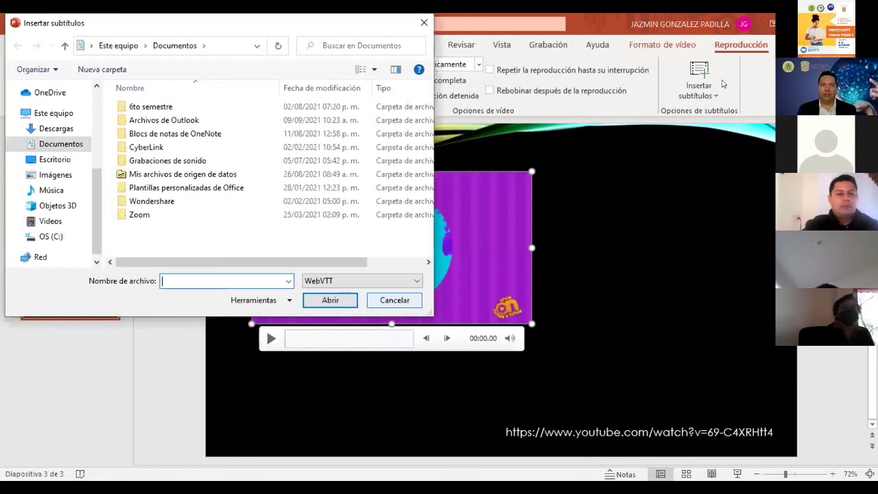
Close the subtitle file picker and nudge the globe video into place.
key("Escape")
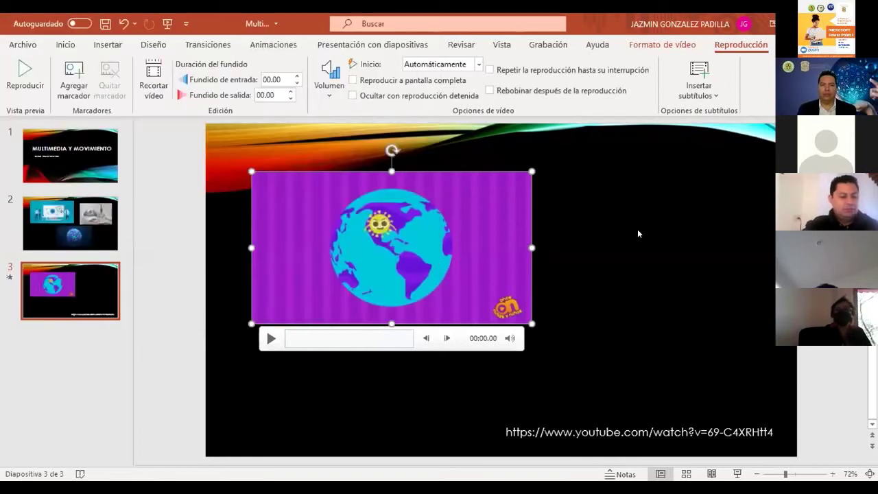
left_click(545, 278)
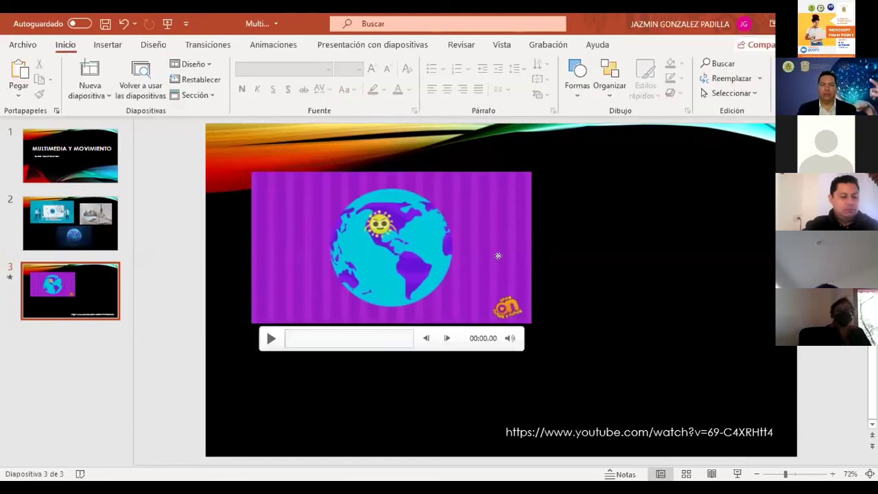
key("ctrl+z")
key("ctrl+y")
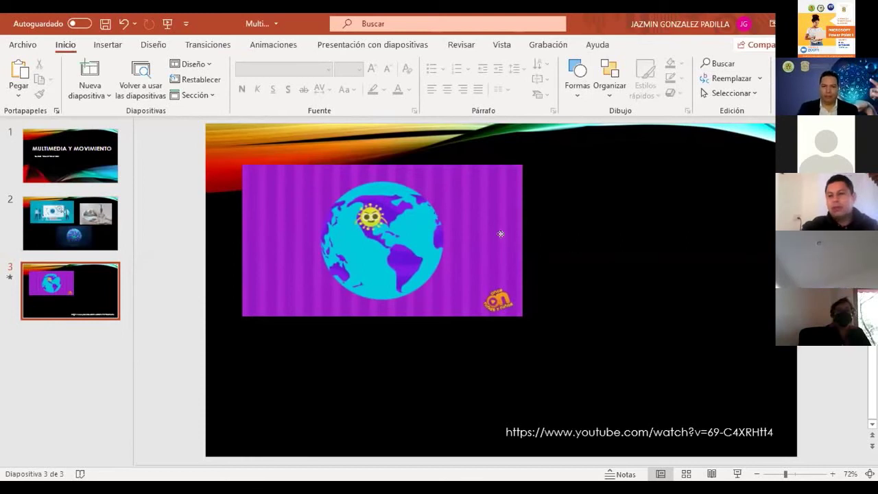
left_click_drag(501, 234, 526, 242)
Shrink the globe video proportionally and settle it in the slide's upper-left area.
mouse_move(463, 238)
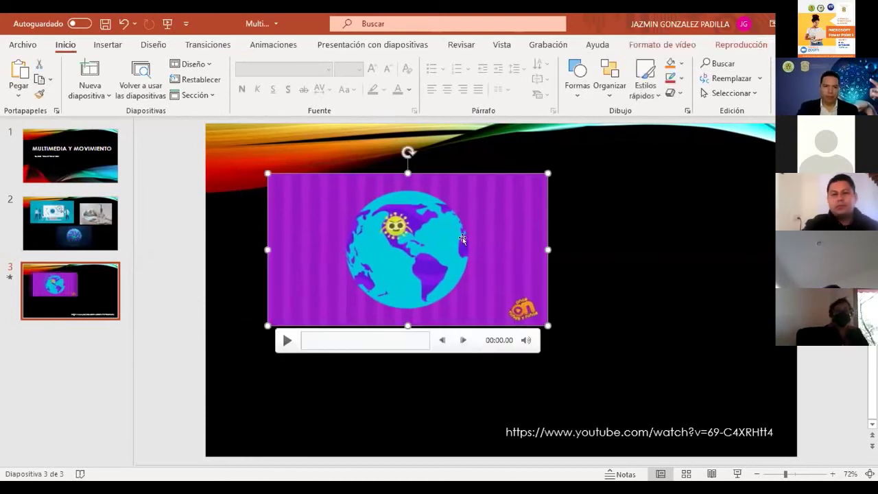
left_click(741, 45)
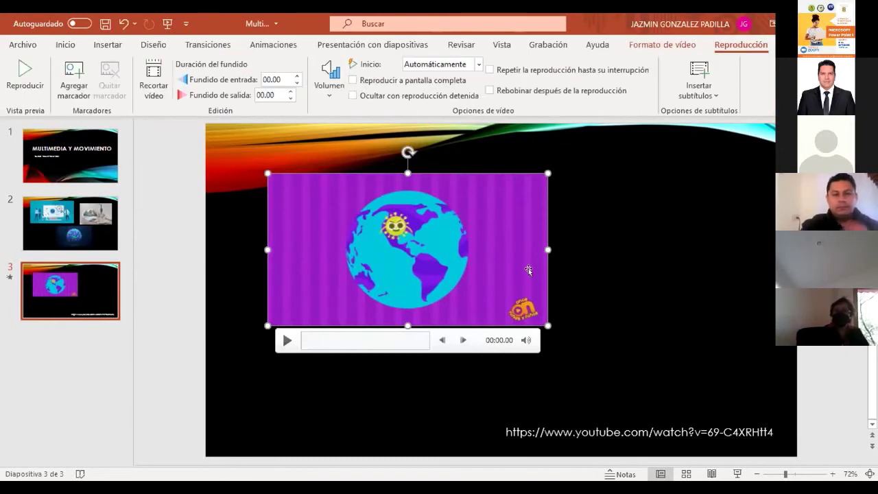
key("ctrl+z")
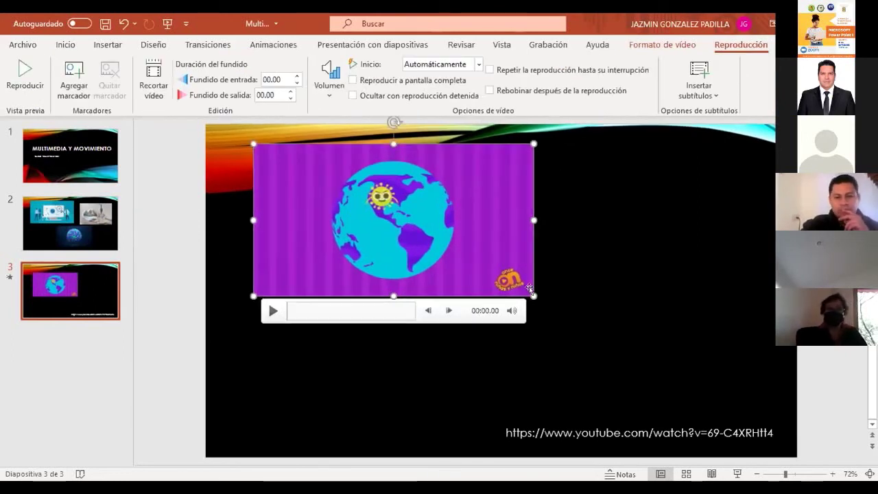
left_click_drag(534, 296, 479, 266)
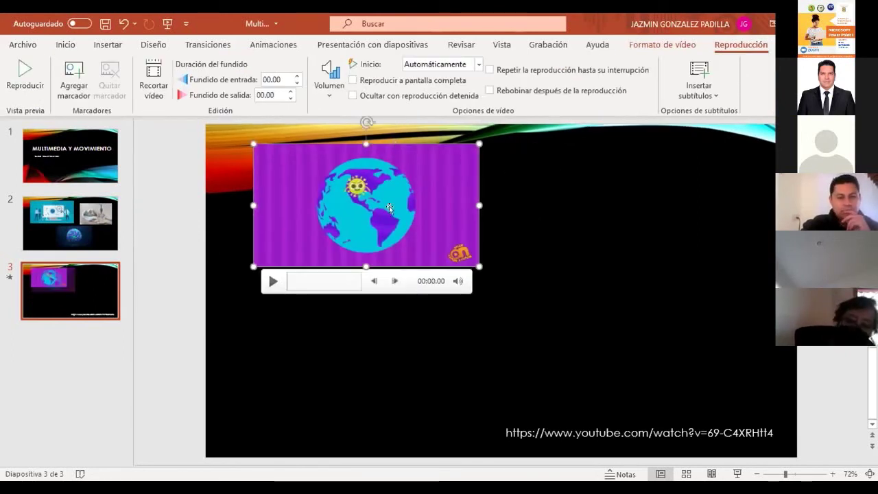
left_click_drag(389, 208, 389, 223)
key("Escape")
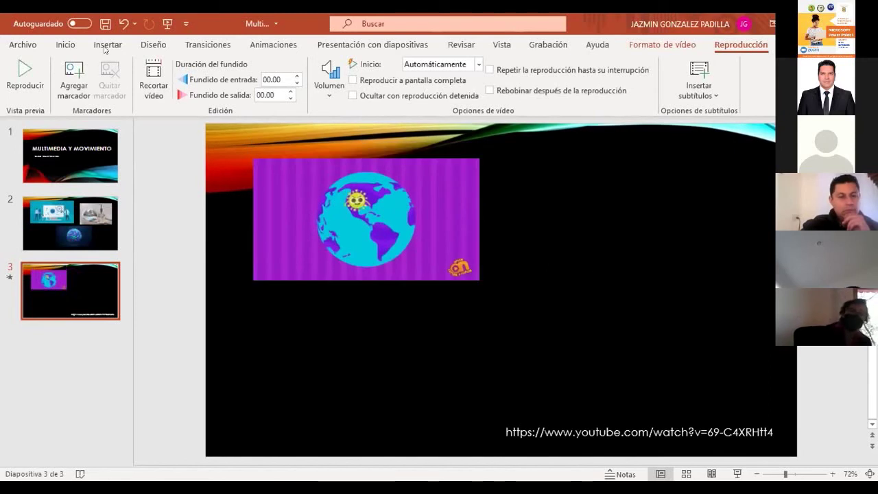
left_click(106, 45)
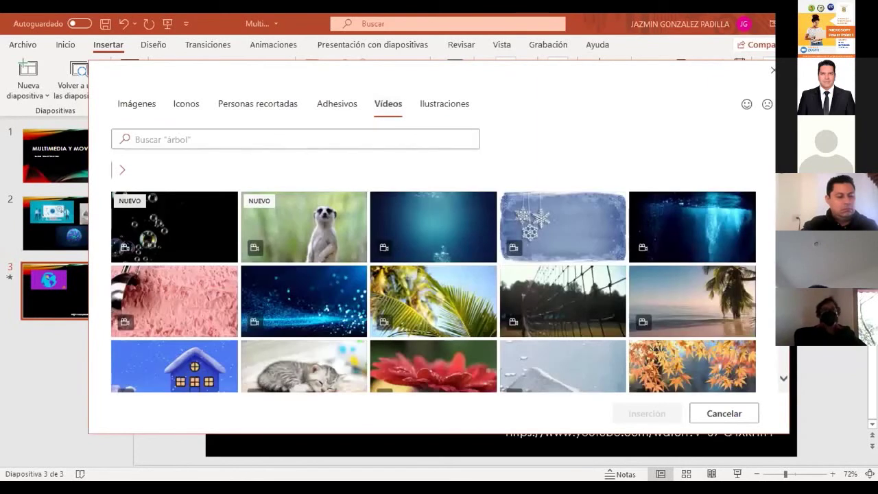
Browse the stock Vídeos collection and insert the colourful pills clip, moving its download box aside.
scroll(434, 292, "down", 2)
scroll(434, 274, "down", 3)
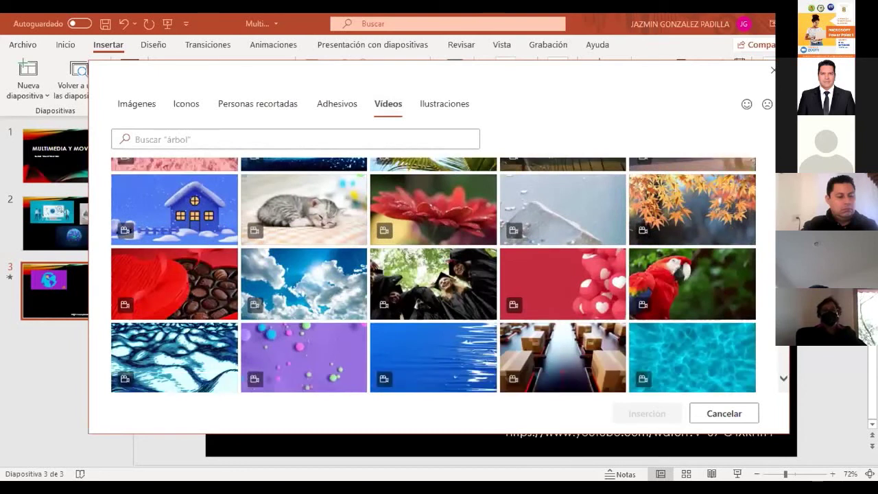
scroll(434, 275, "down", 2)
scroll(434, 275, "down", 3)
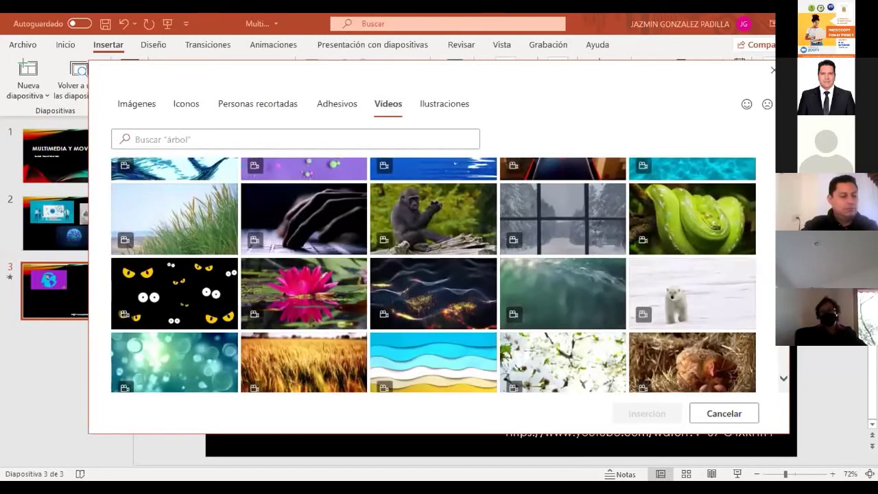
scroll(434, 274, "down", 5)
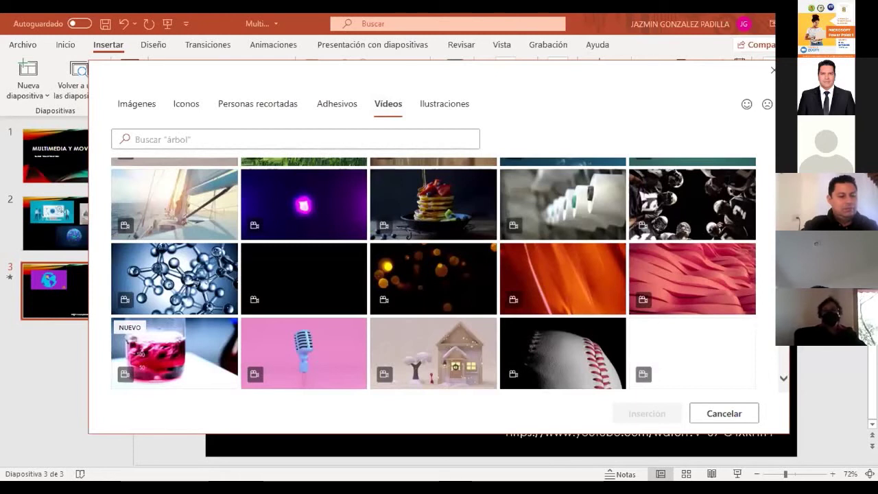
scroll(642, 277, "up", 5)
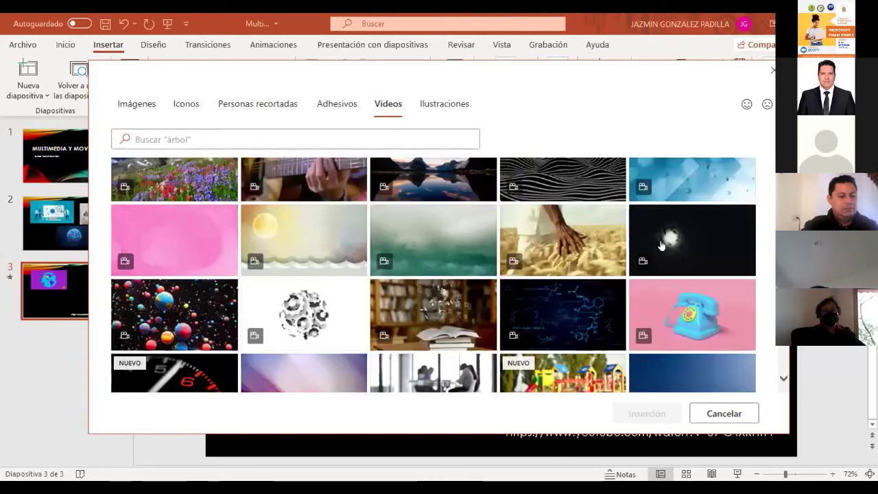
scroll(661, 245, "up", 2)
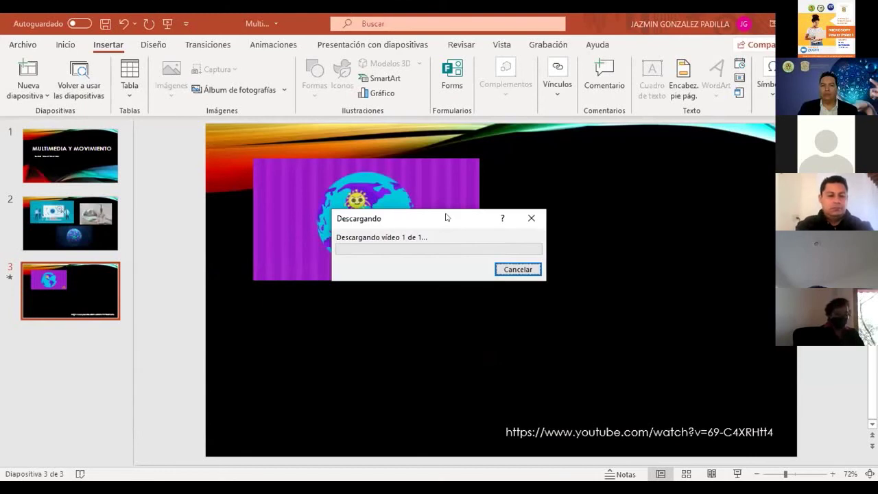
left_click_drag(446, 217, 638, 258)
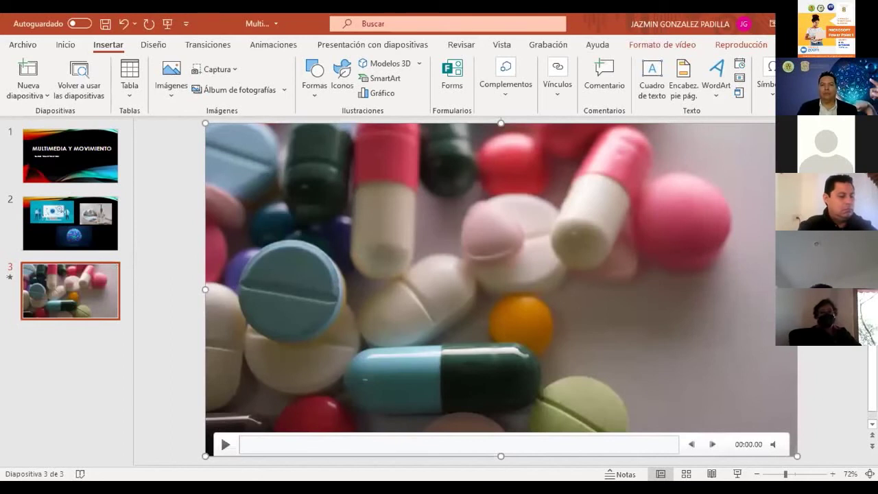
Shrink the pills video and move it to the upper right, beside the globe video.
left_click(695, 173)
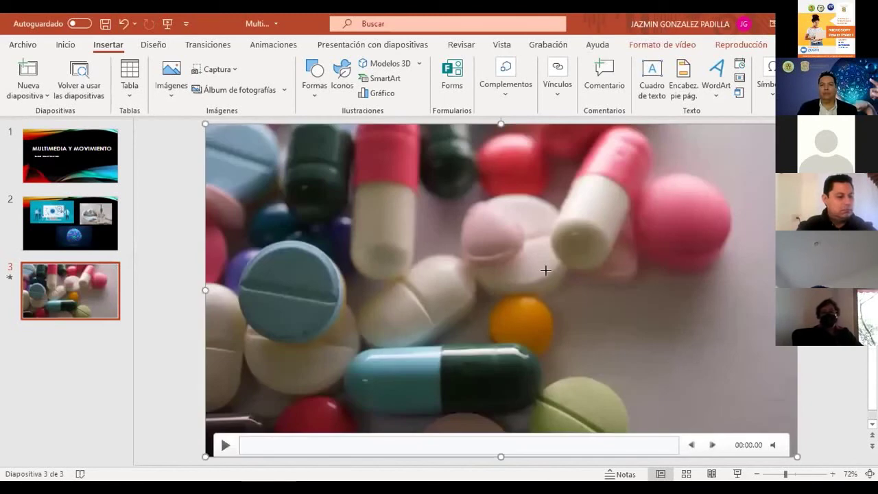
left_click(477, 335)
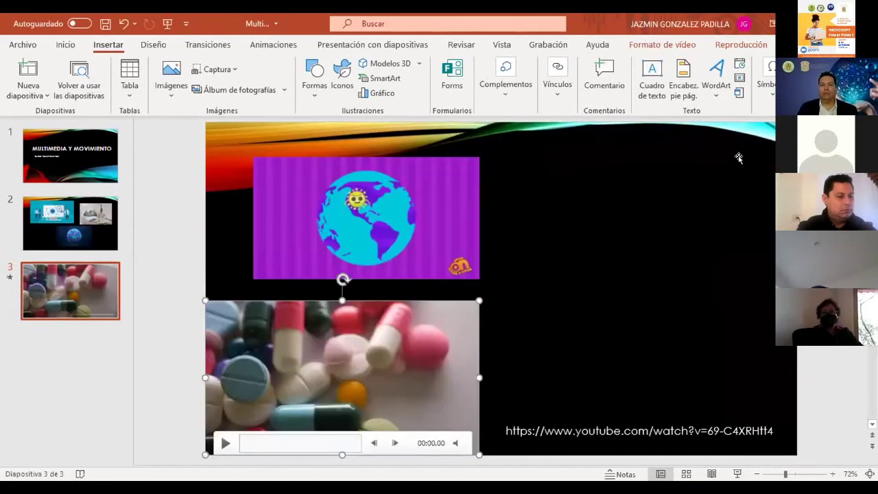
left_click_drag(474, 296, 769, 156)
left_click_drag(501, 312, 537, 310)
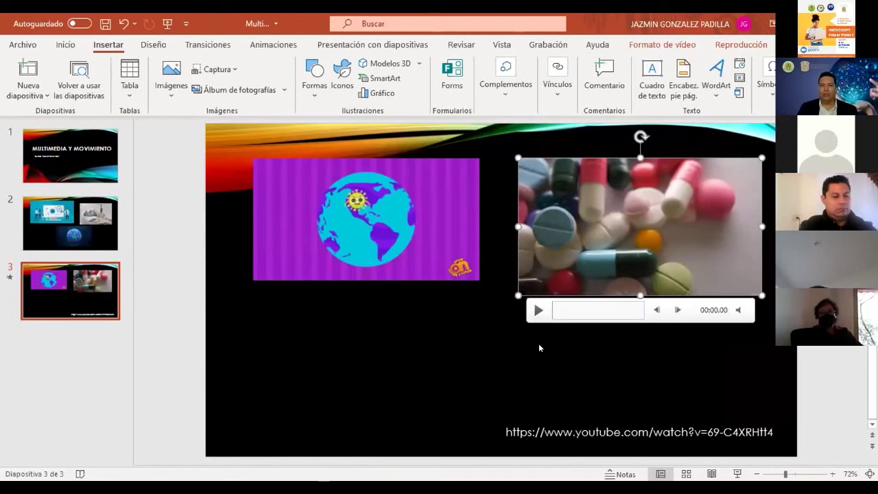
Preview the pills video, then select the YouTube link text at the bottom of the slide.
key("alt+p")
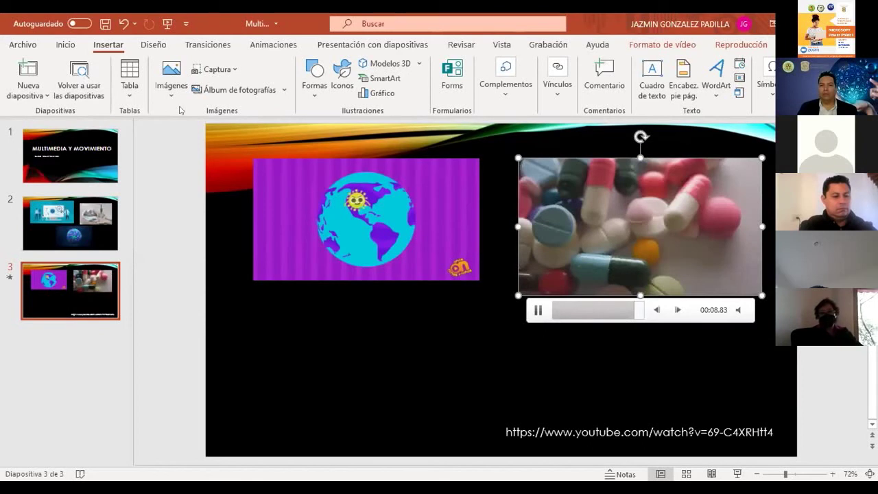
key("Escape")
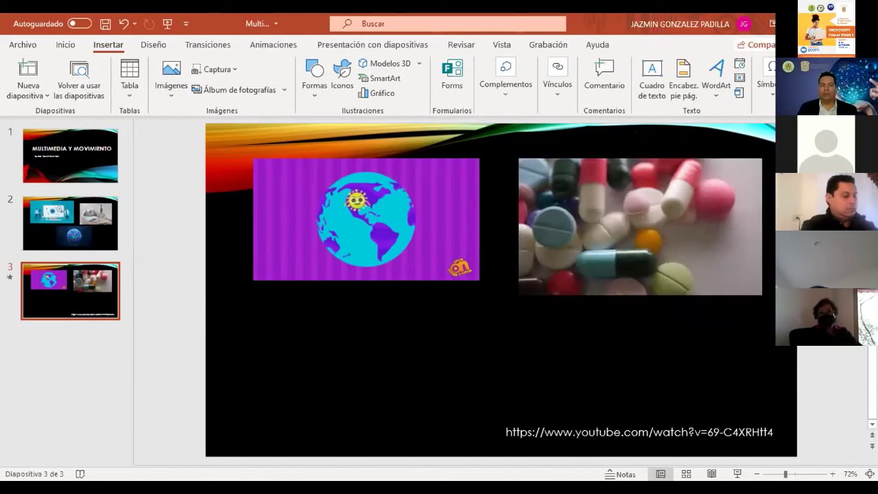
left_click(640, 227)
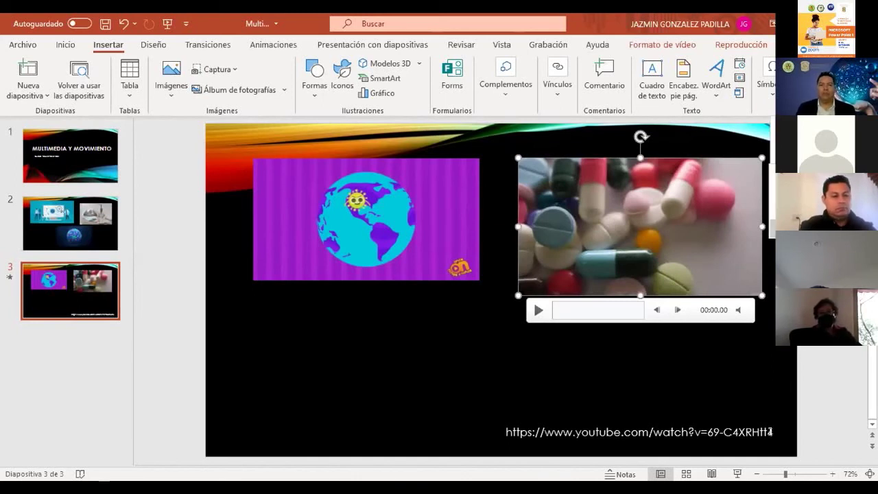
left_click_drag(772, 432, 719, 411)
key("ctrl+c")
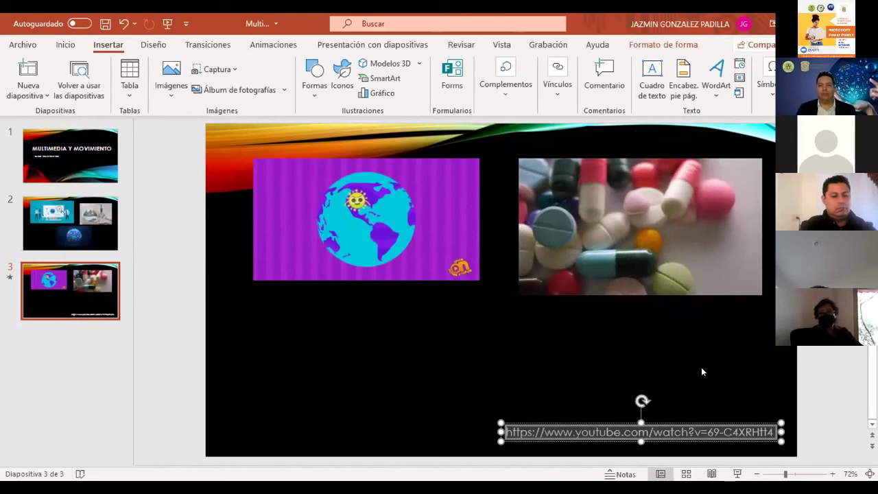
left_click(702, 369)
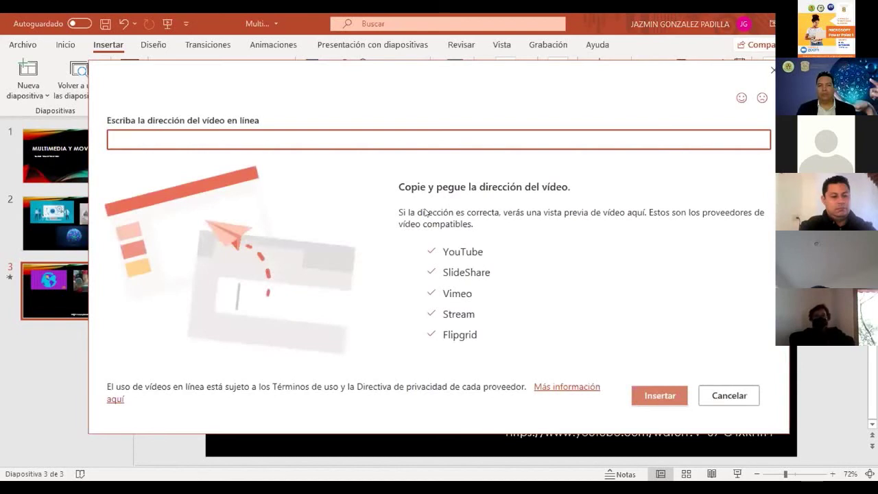
Replace the word 'virus' in the online video address field with the pasted YouTube URL.
type("virus")
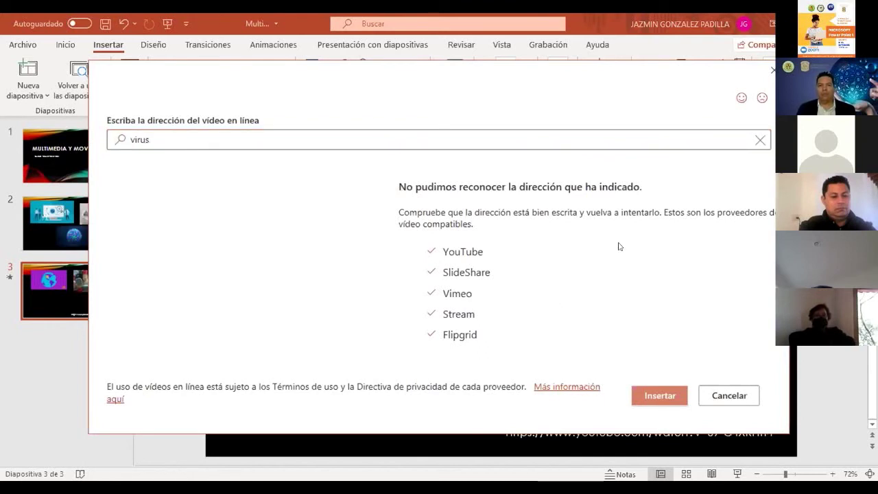
left_click(259, 142)
key("BackSpace")
key("BackSpace")
key("BackSpace")
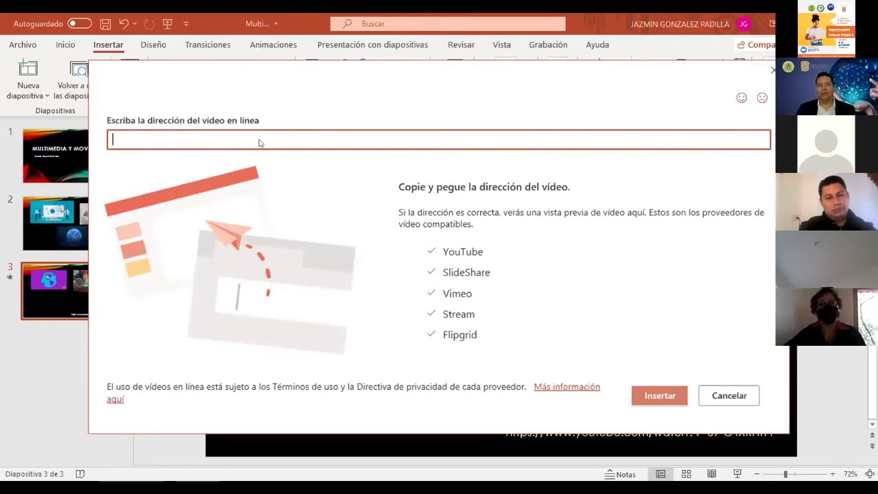
key("ctrl+v")
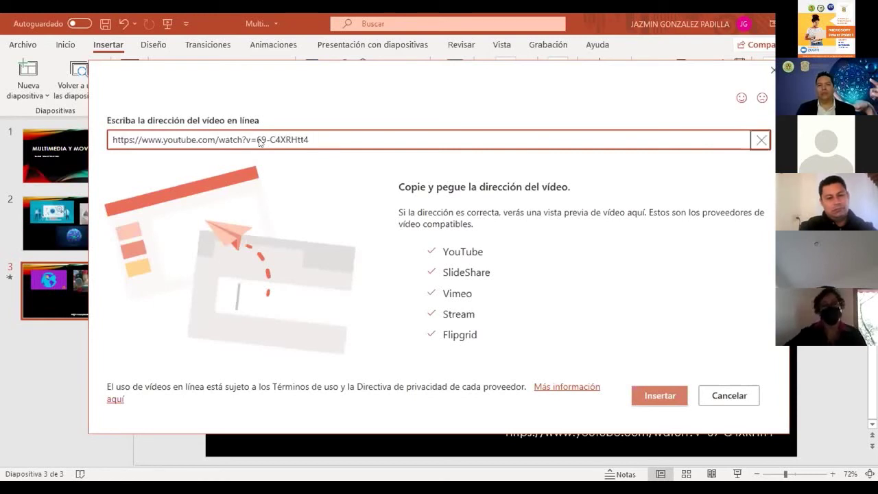
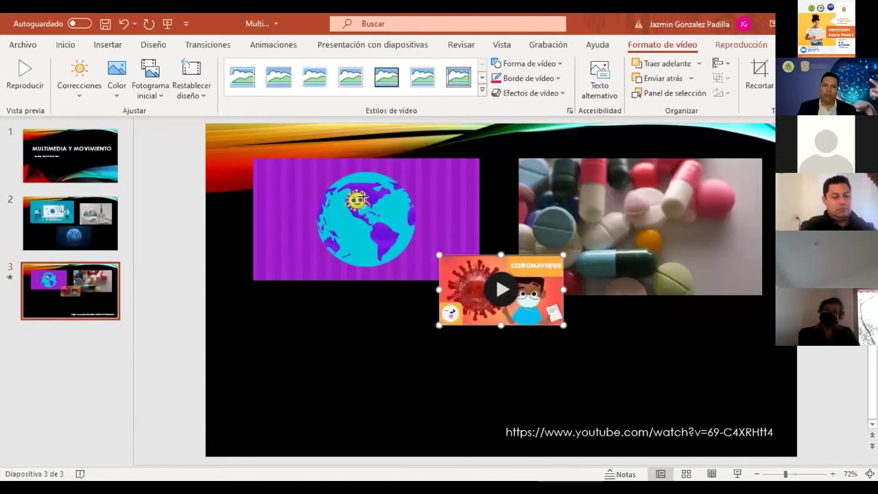
Enlarge the coronavirus video from its corner and move it to the lower left beneath the globe video.
left_click_drag(362, 198, 346, 202)
mouse_move(603, 359)
left_mouse_down()
mouse_move(419, 368)
mouse_move(318, 448)
left_mouse_up()
mouse_move(536, 311)
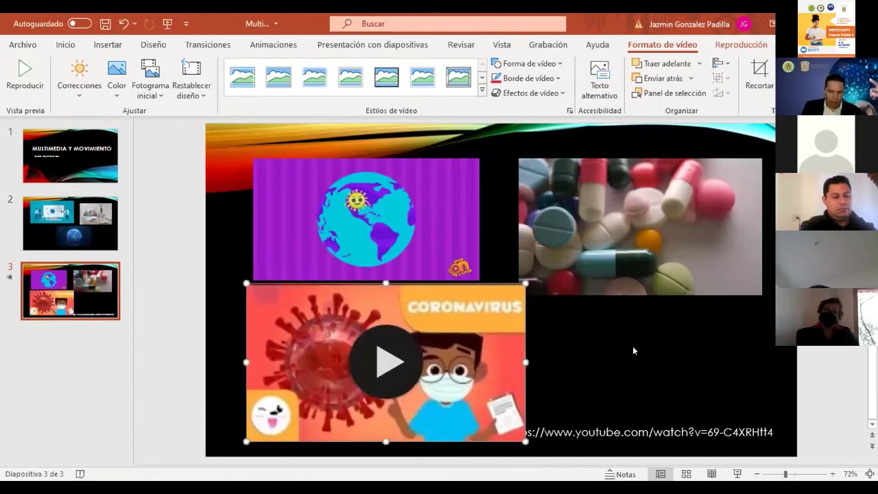
key("Escape")
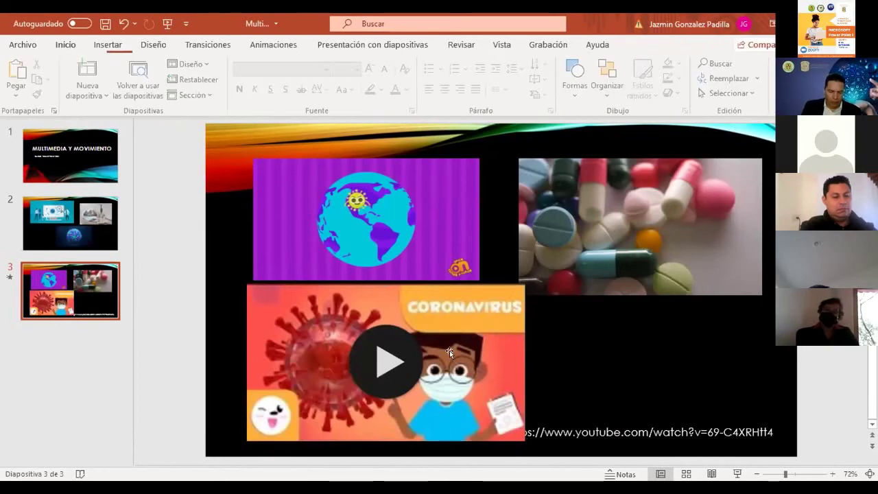
left_click(450, 330)
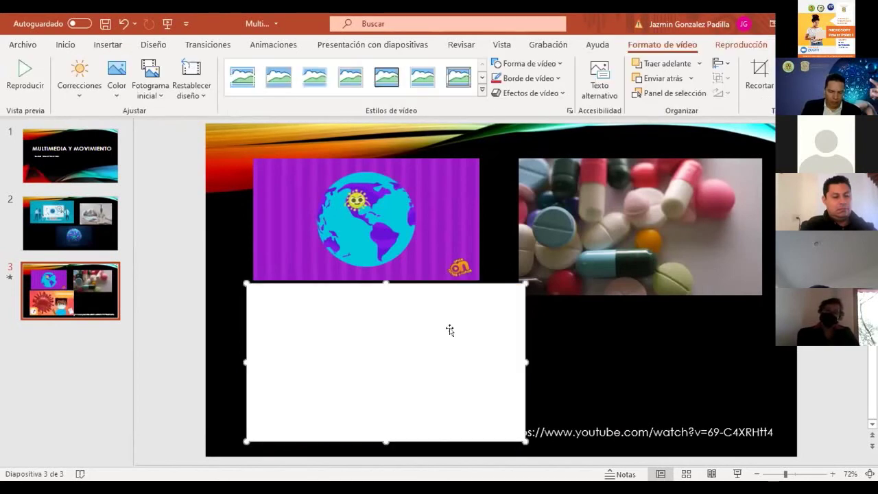
left_click_drag(449, 330, 421, 337)
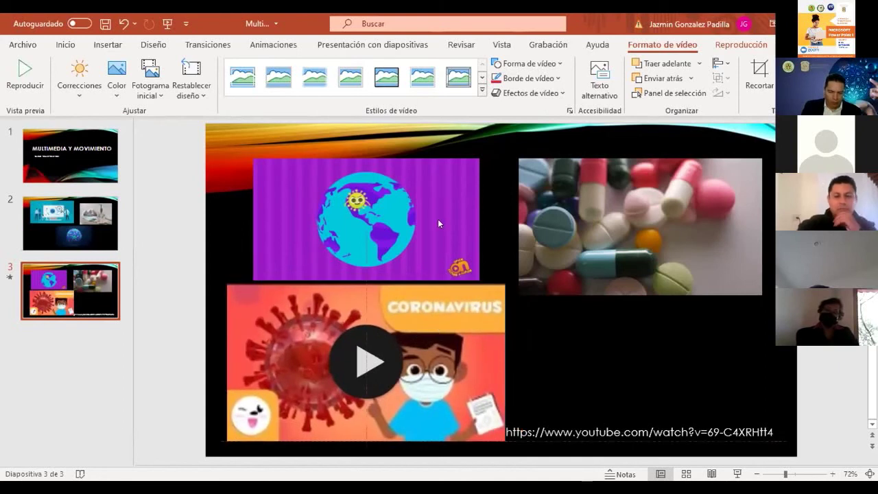
Select the globe video, coronavirus video and YouTube link box in turn to check their placement.
left_click(439, 223)
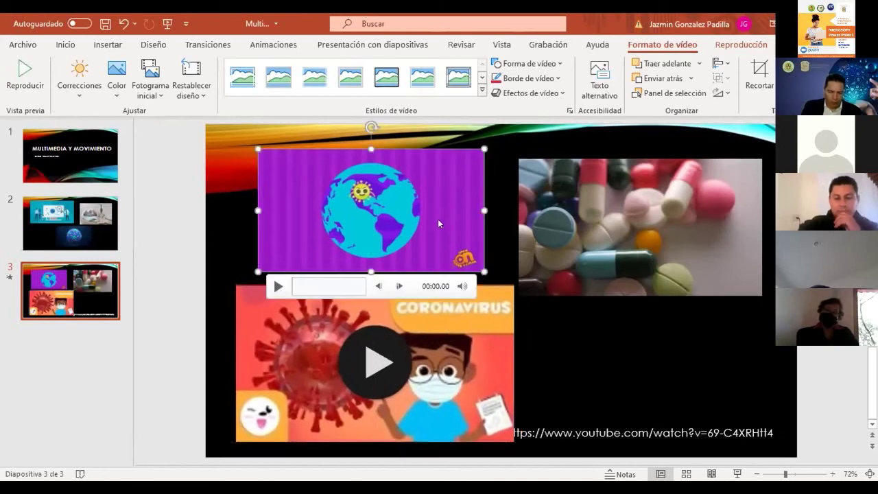
left_click(468, 347)
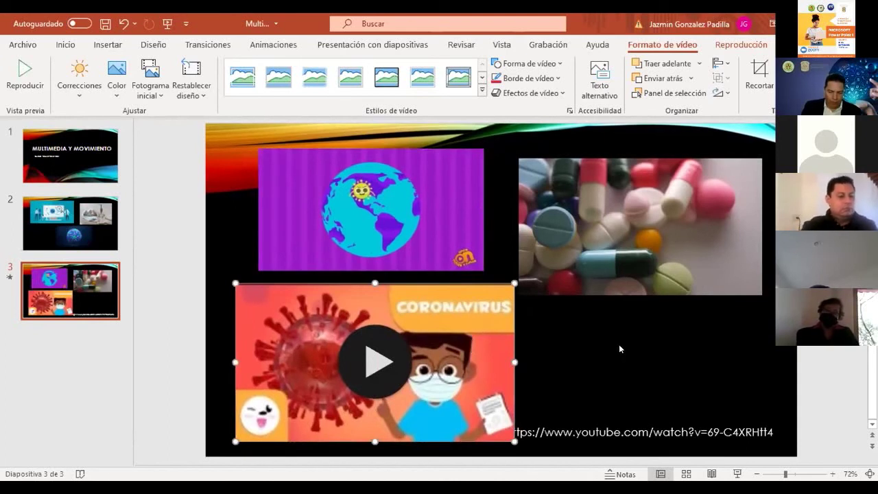
left_click(614, 419)
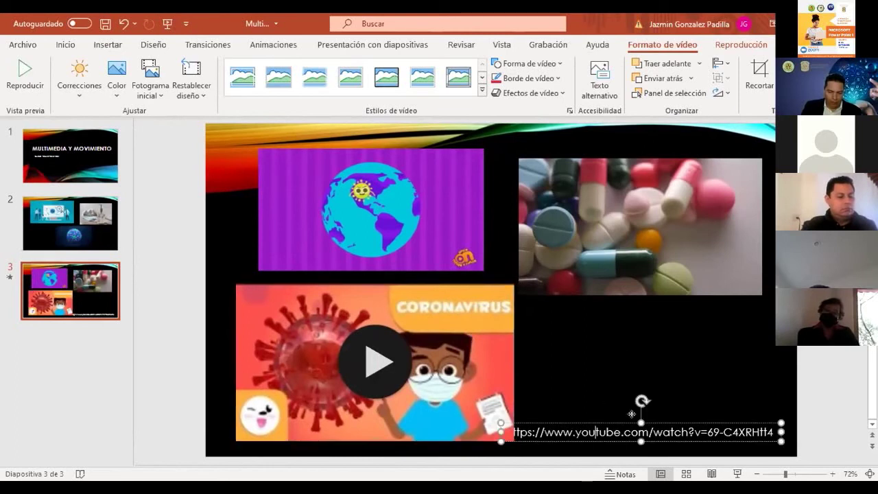
left_click(613, 351)
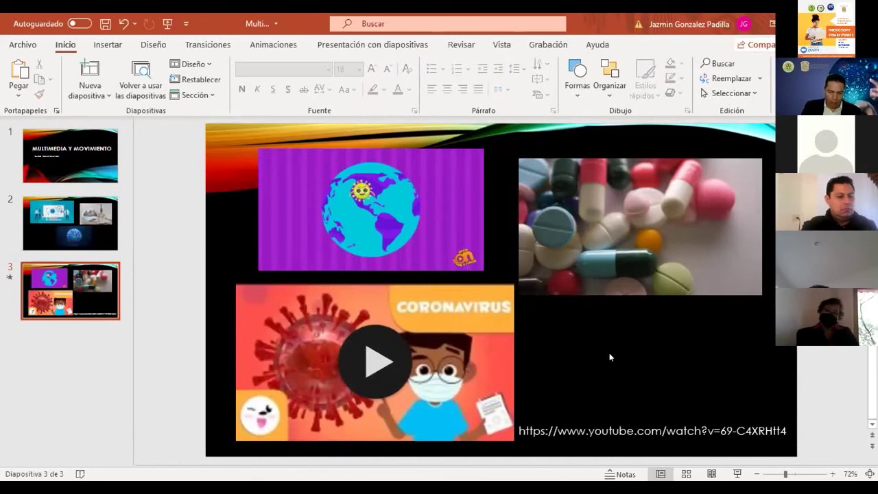
left_click(491, 351)
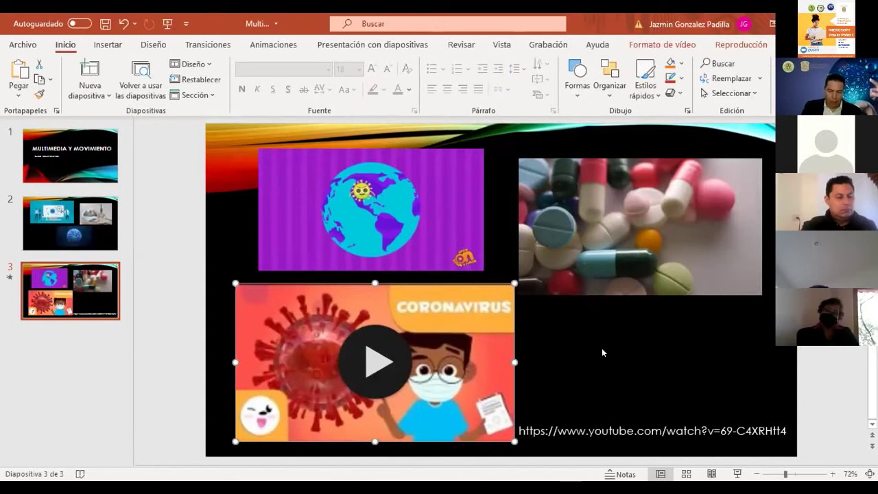
left_click(601, 349)
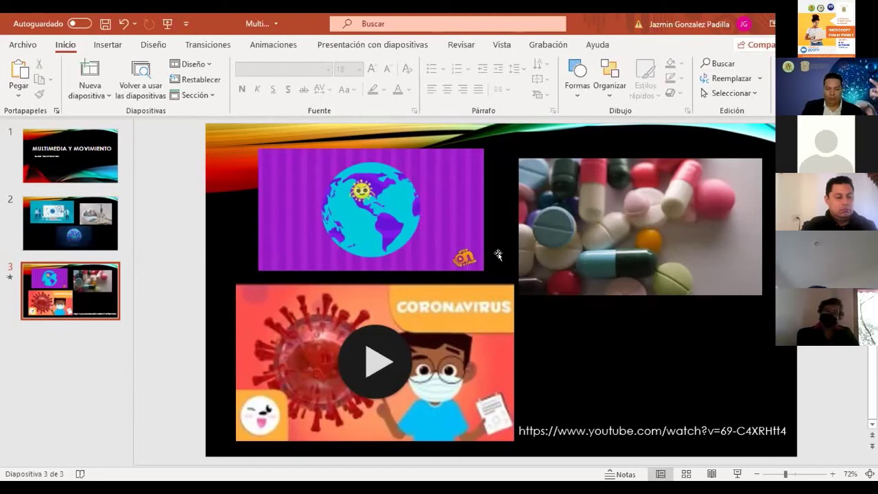
left_click(449, 251)
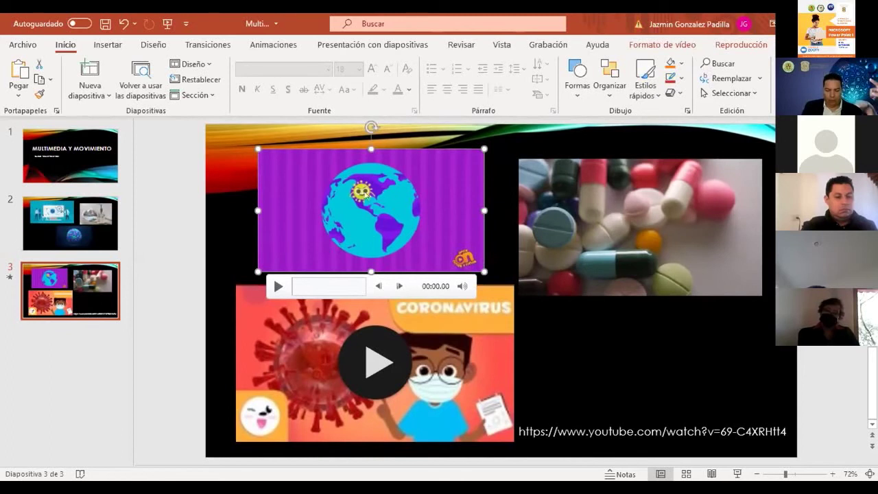
Save the globe video as media file Multimedia1 in the Descargas (Downloads) folder.
right_click(359, 200)
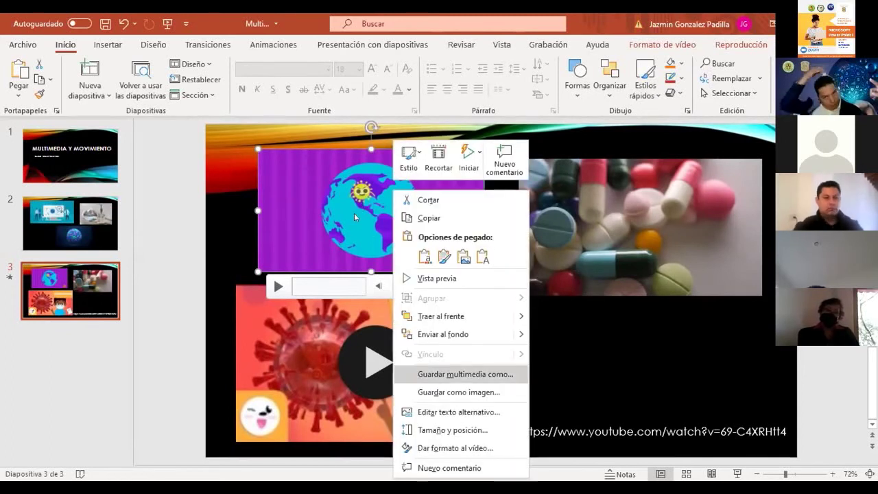
left_click(371, 204)
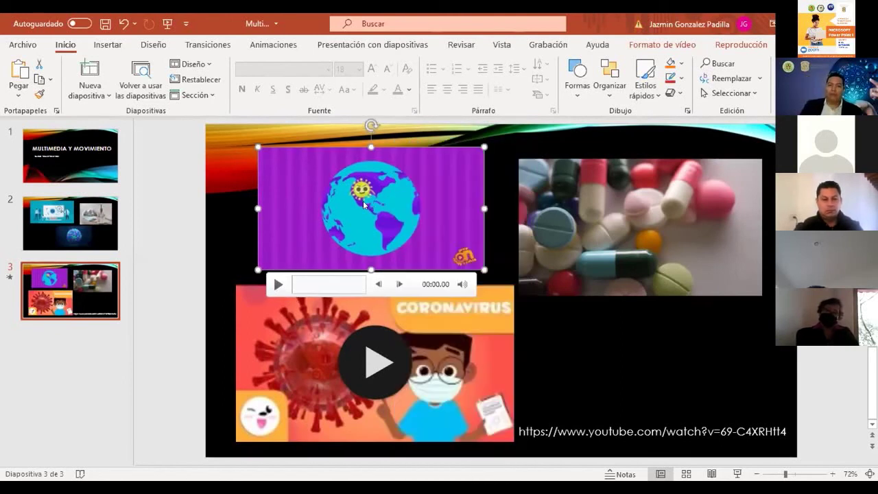
right_click(365, 202)
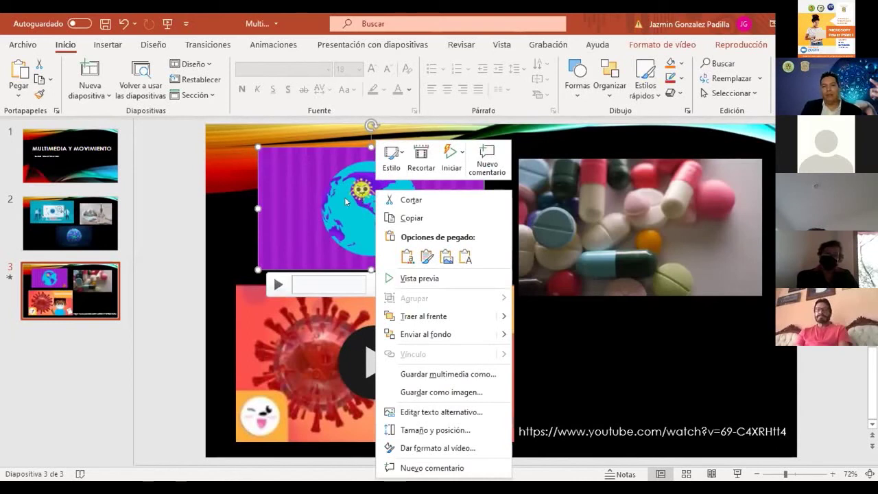
right_click(345, 201)
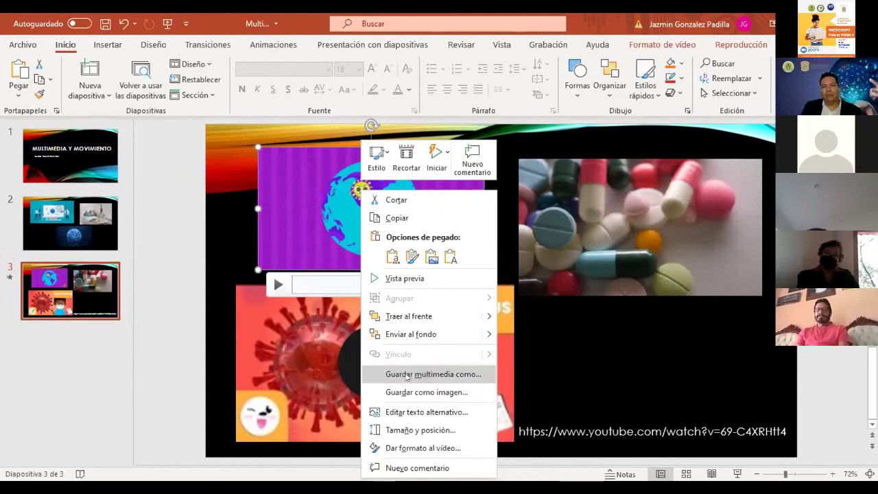
left_click(465, 376)
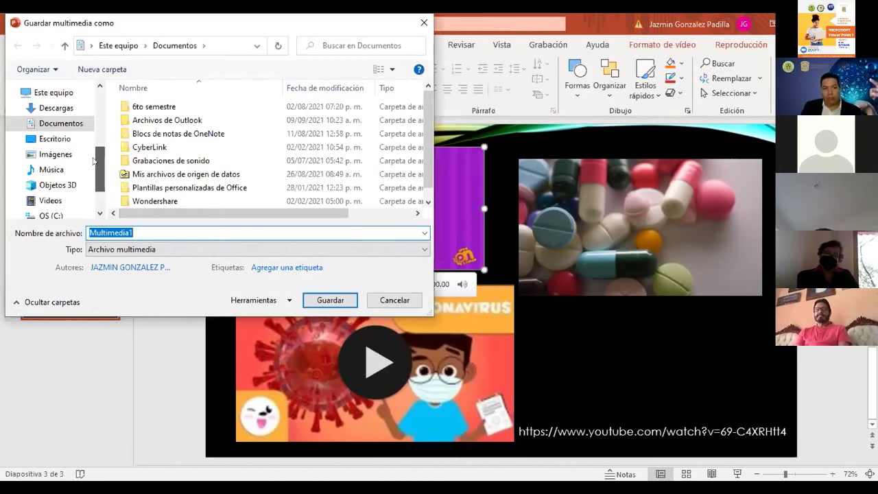
scroll(89, 111, "up", 5)
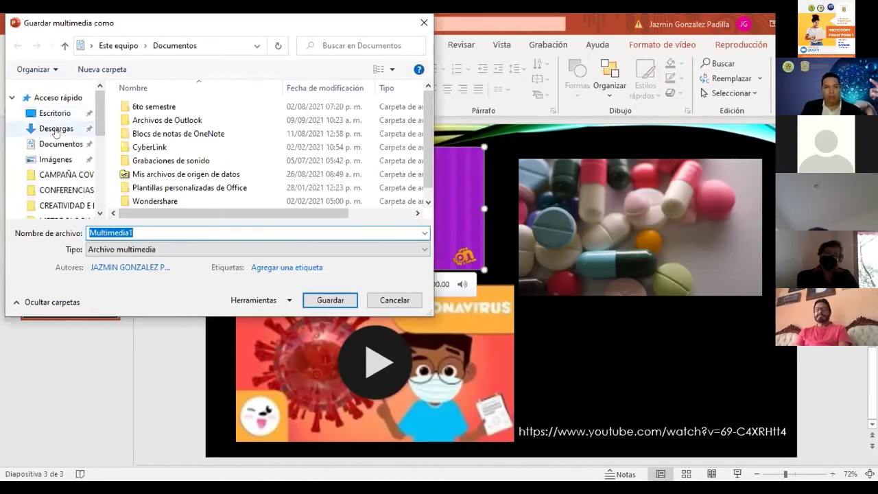
left_click(57, 129)
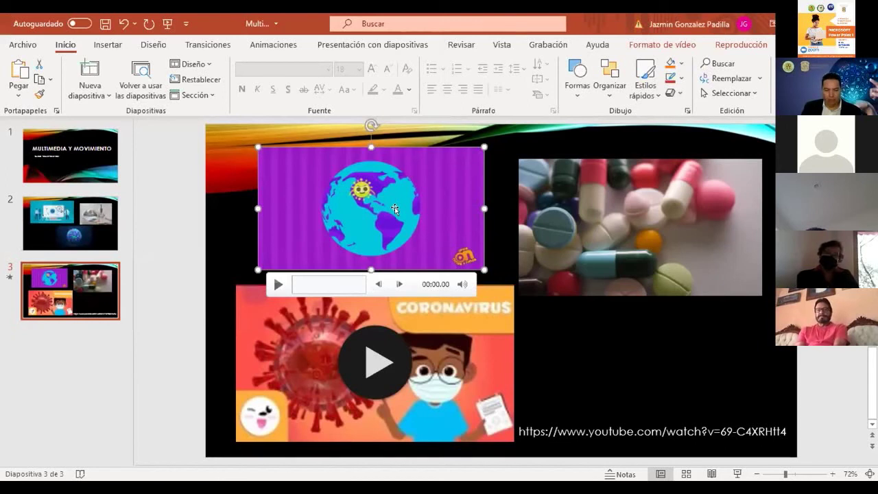
Raise the pills video until its top edge aligns with the top of the globe video.
left_click(556, 320)
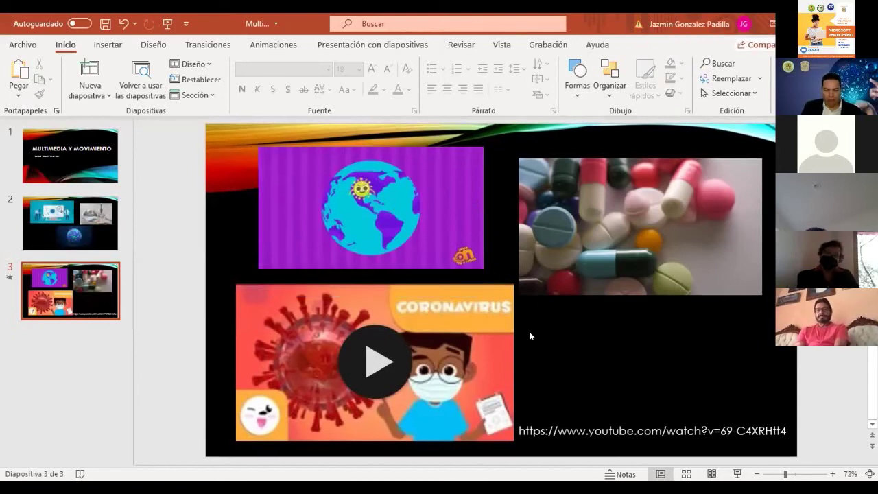
left_click_drag(561, 269, 566, 264)
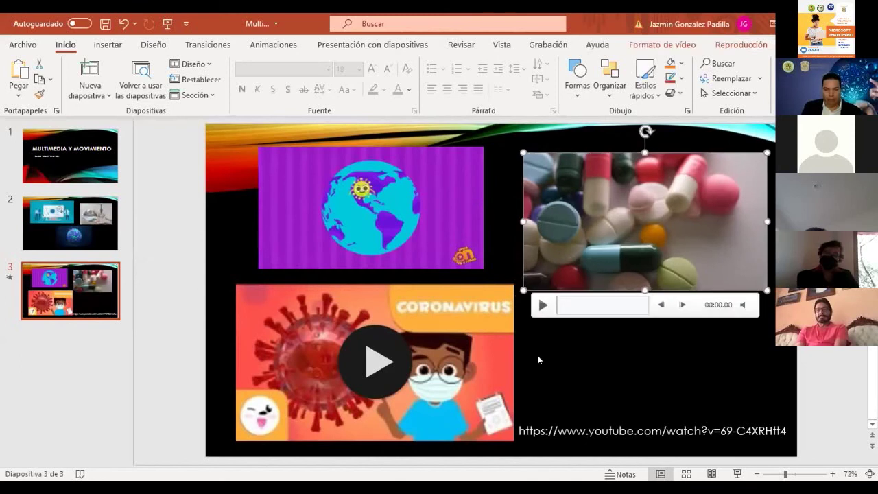
left_click(538, 356)
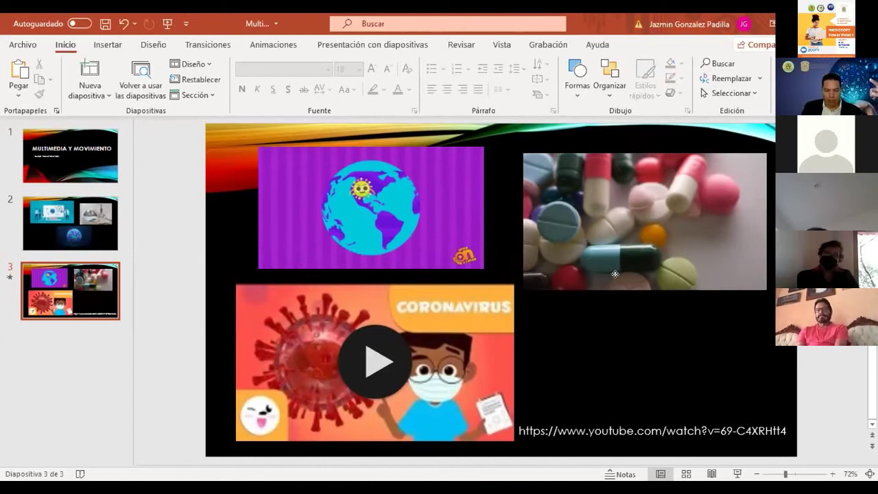
left_click_drag(616, 267, 613, 259)
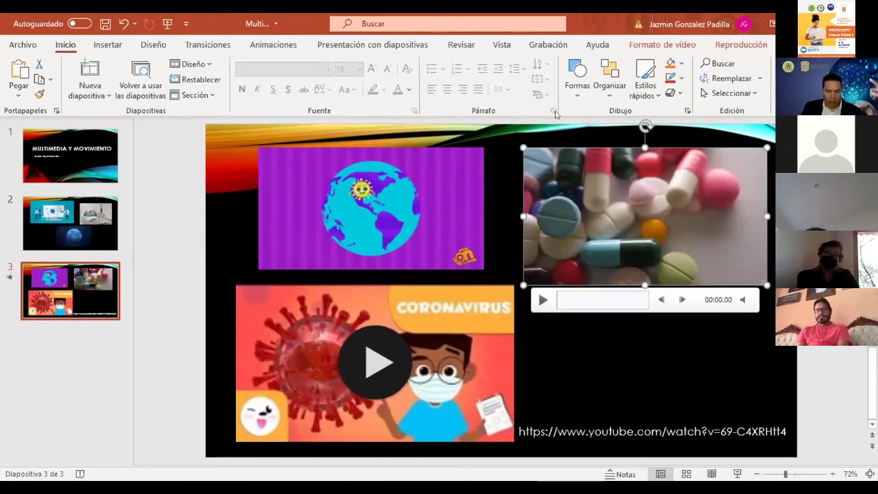
left_click(641, 387)
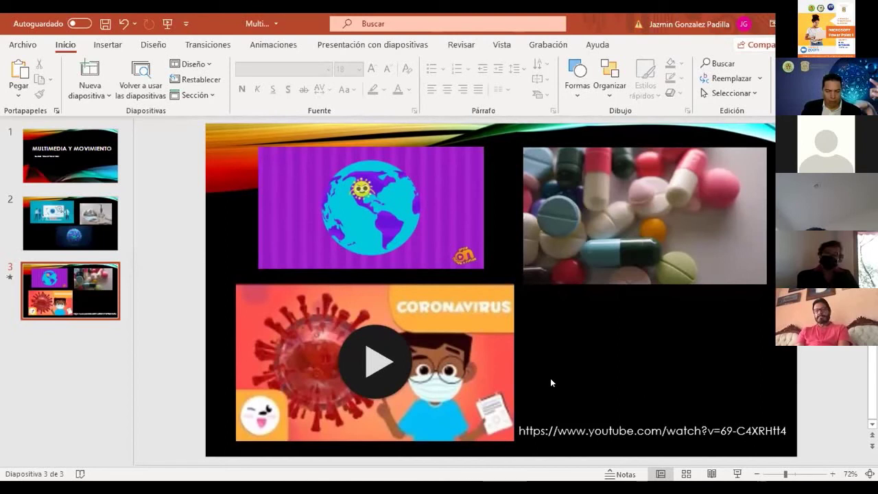
Select the coronavirus and globe videos in turn to compare their positions.
left_click(489, 336)
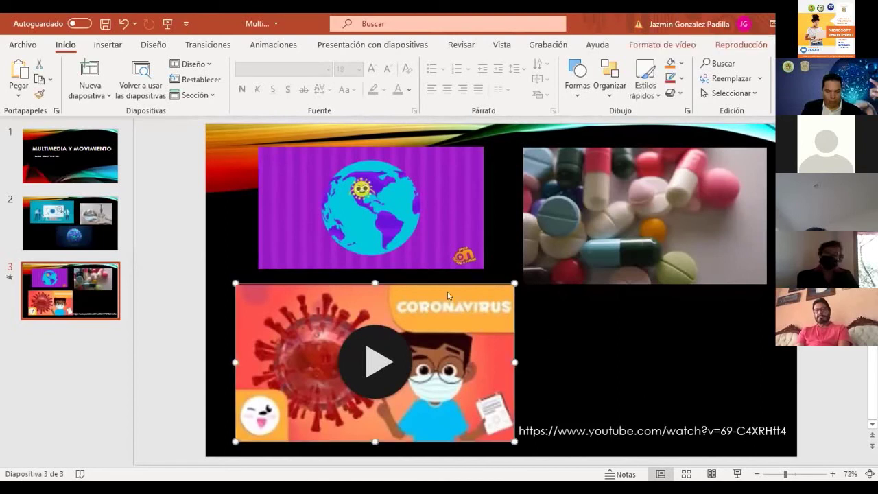
left_click(411, 203)
left_click(410, 203)
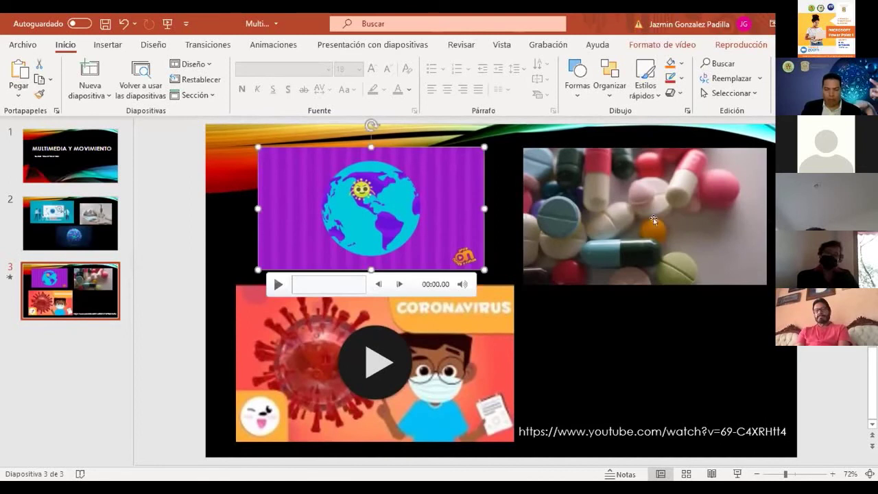
left_click(603, 228)
left_click(449, 335)
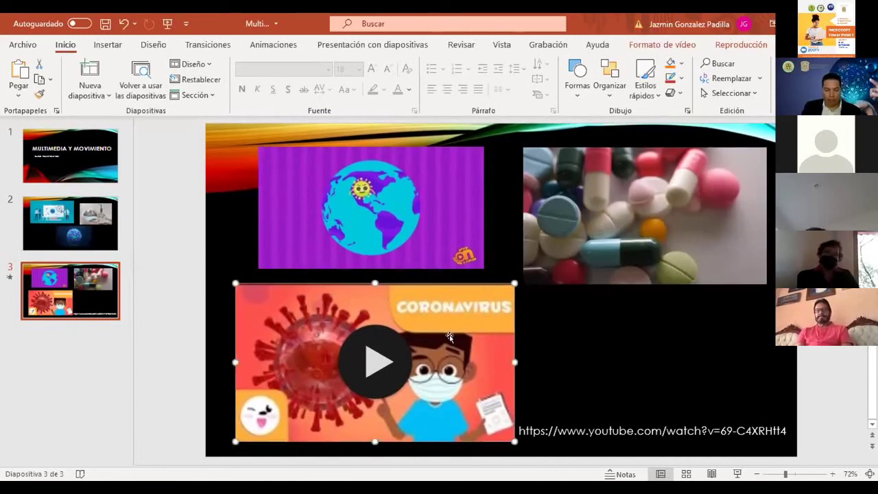
Select the whole YouTube link text box at the bottom of slide 3 and delete it.
left_click(549, 430)
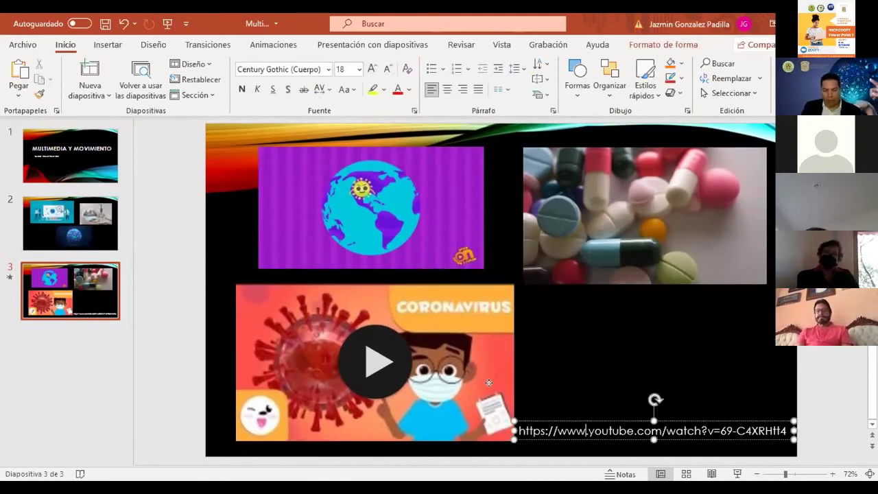
left_click(672, 420)
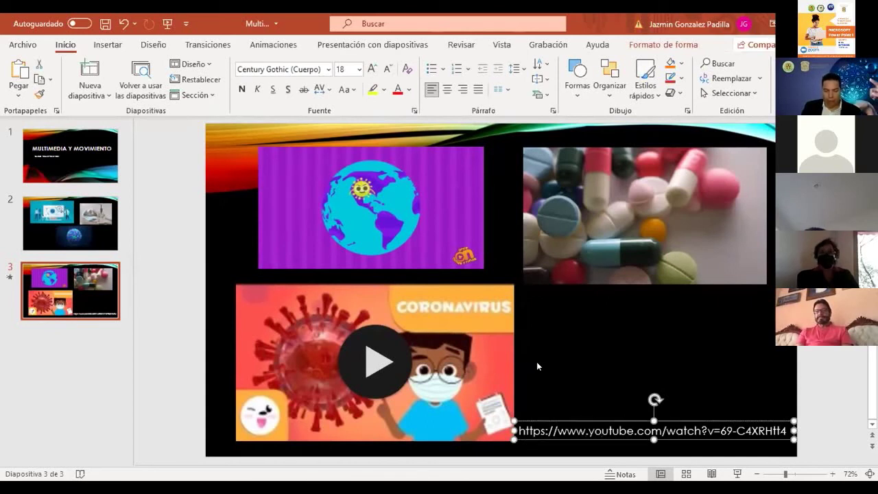
key("Delete")
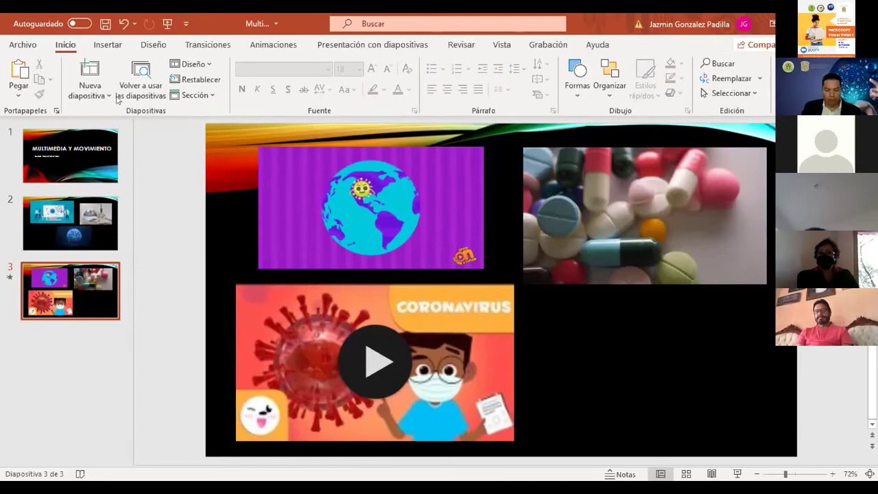
Insert a new blank slide 4 after slide 3 using Nueva diapositiva on the Insertar tab.
left_click(108, 45)
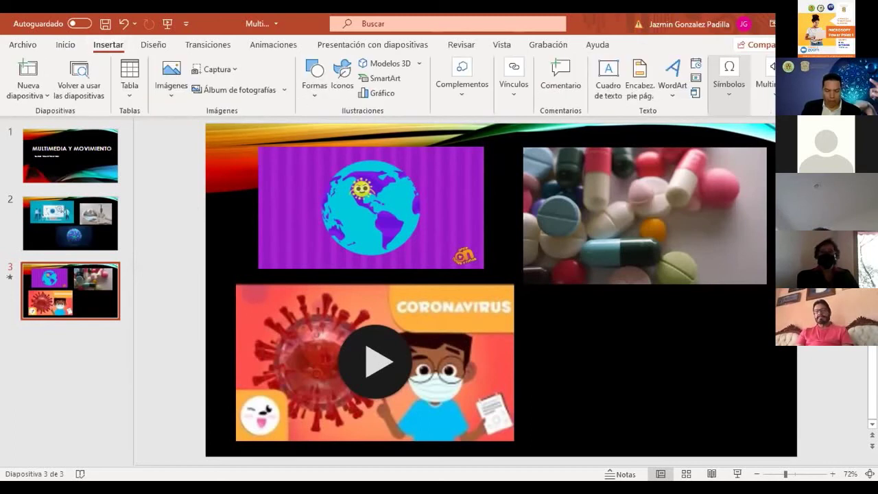
left_click(63, 338)
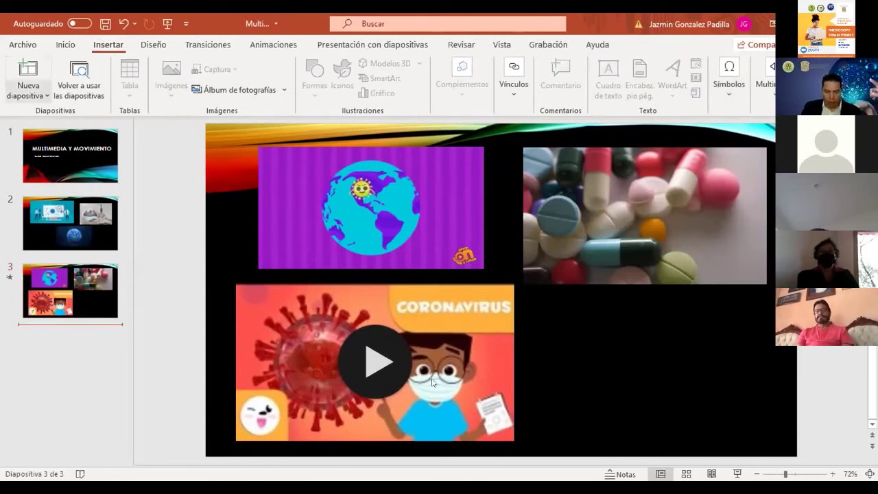
left_click(28, 96)
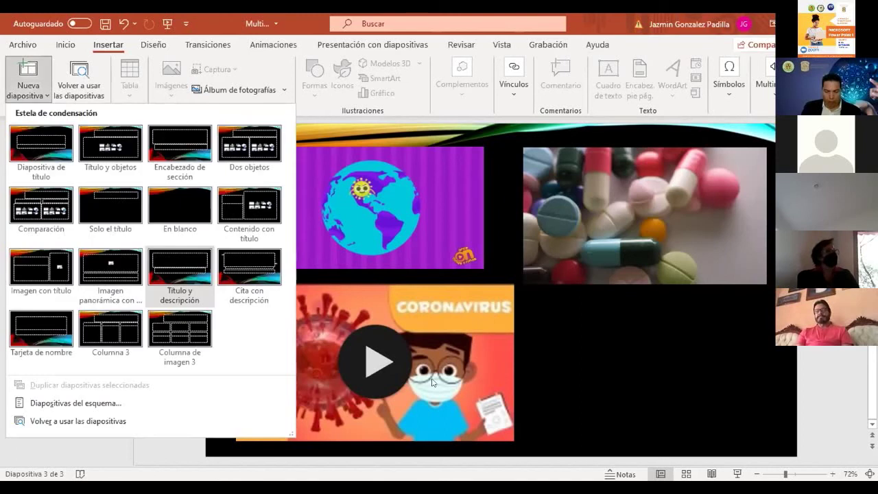
left_click(192, 196)
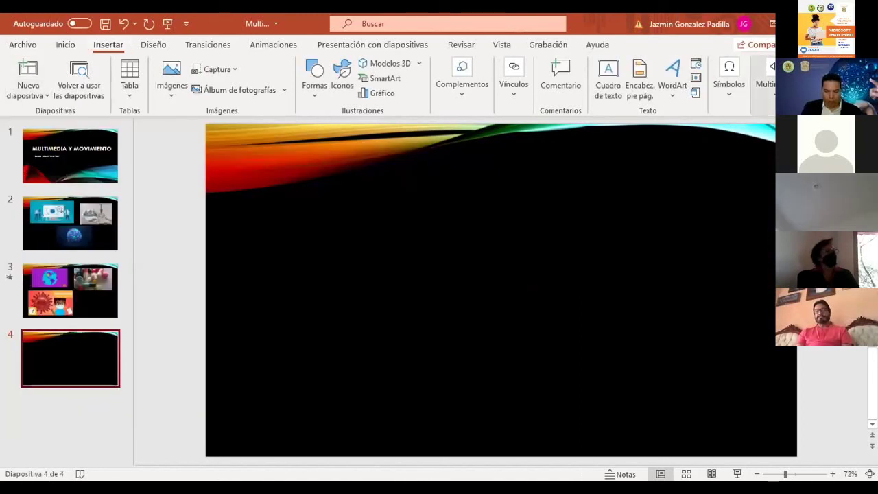
left_click(763, 75)
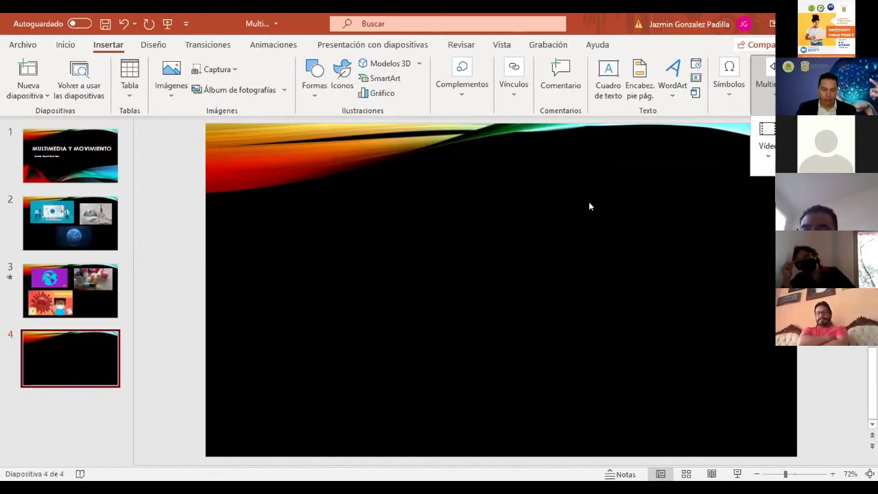
left_click(566, 197)
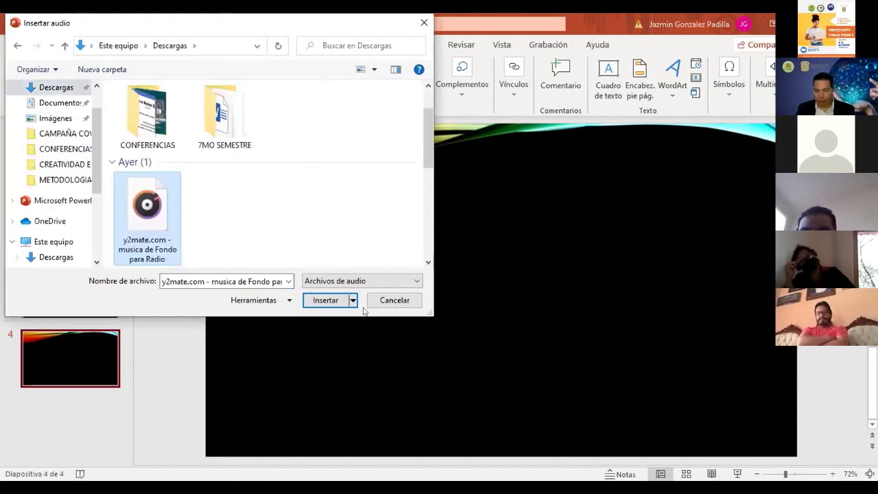
Insert the background-music file on slide 4 at the upper left, preview it, and open Recortar audio.
key("Return")
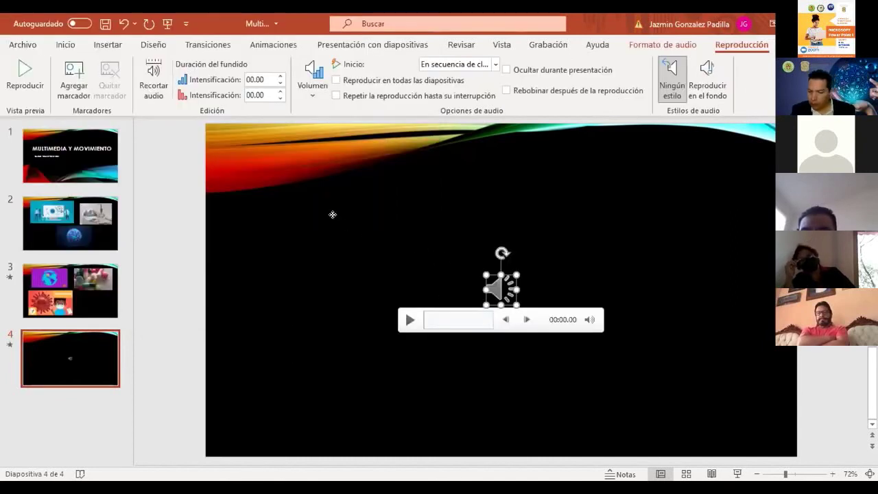
left_click_drag(498, 284, 295, 207)
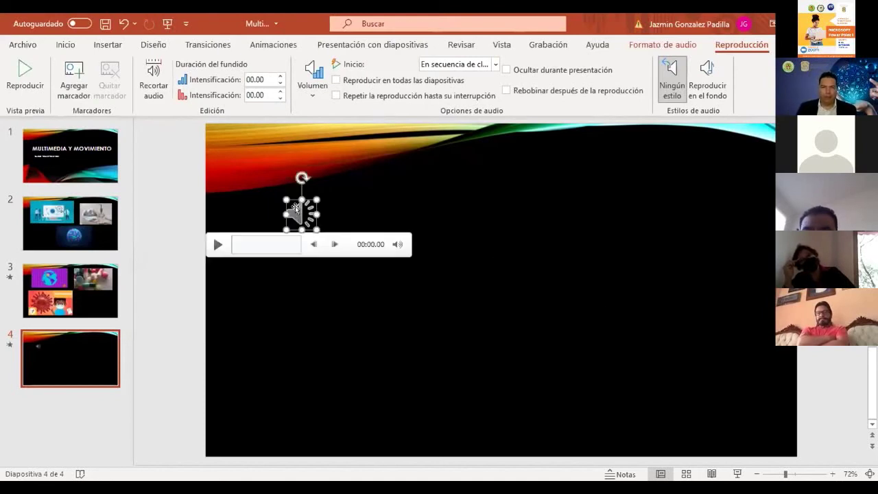
left_click(217, 246)
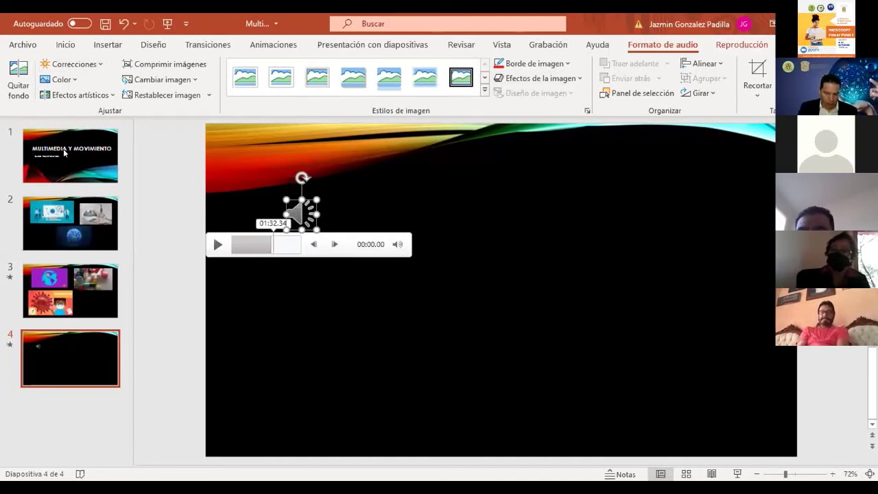
left_click(741, 45)
left_click(154, 85)
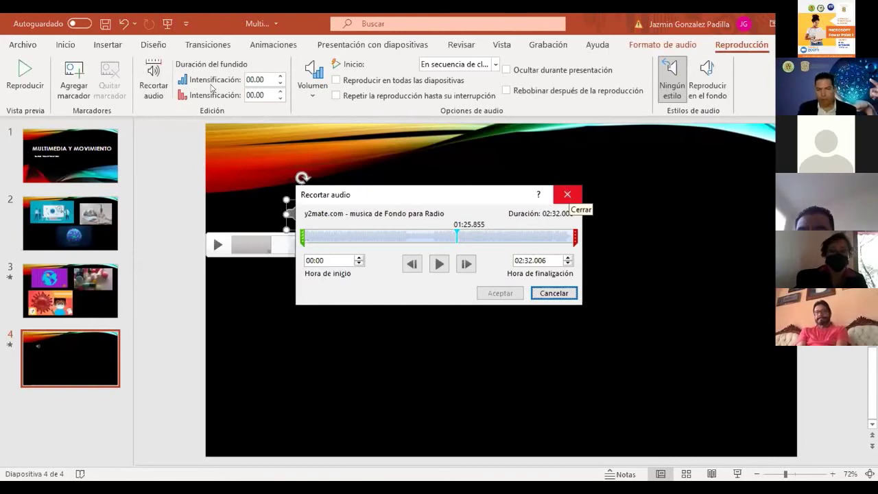
Close Trim Audio without trimming and leave the Inicio start option unchanged.
key("Escape")
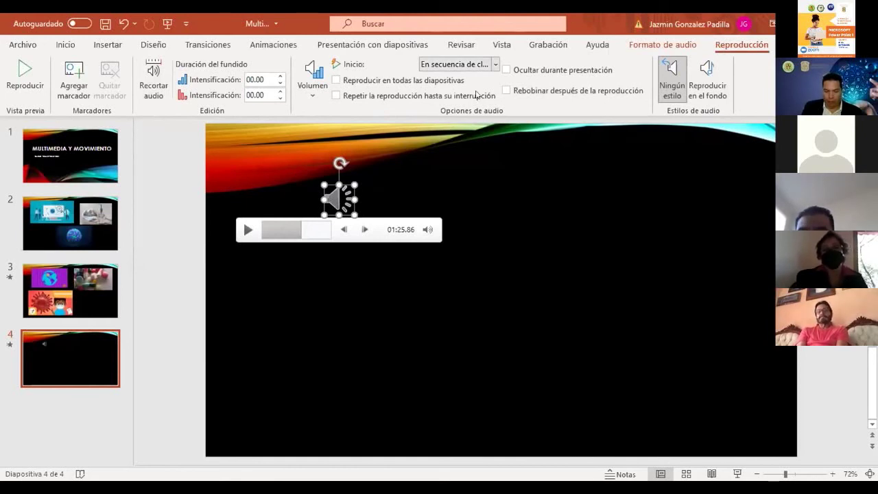
left_click(496, 64)
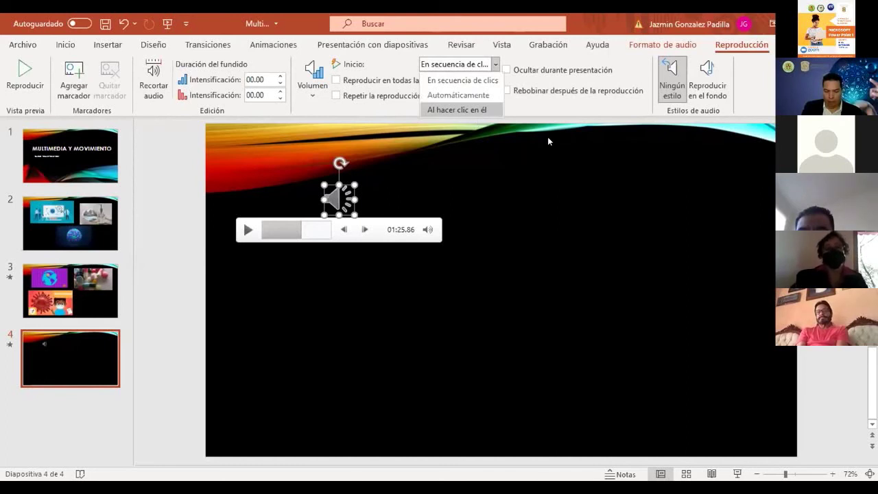
left_click(705, 98)
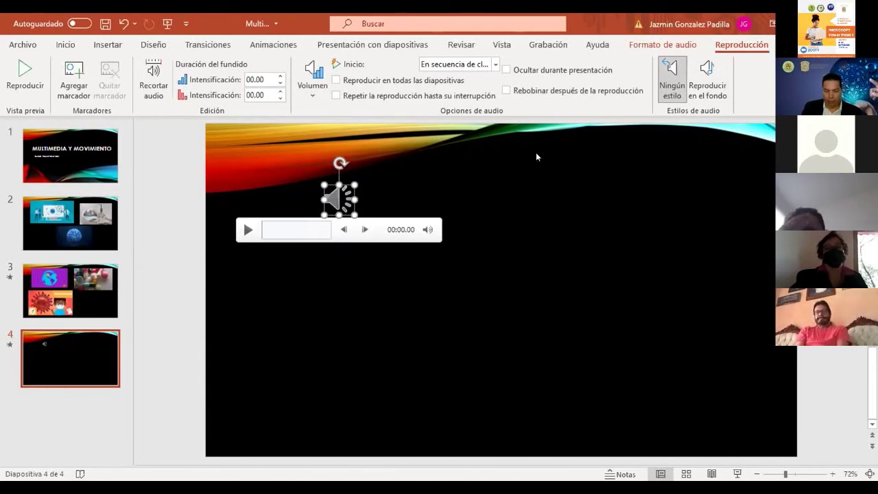
Set the music to Reproducir en el fondo and move the speaker icon toward the slide's middle.
left_click(414, 184)
left_click(338, 199)
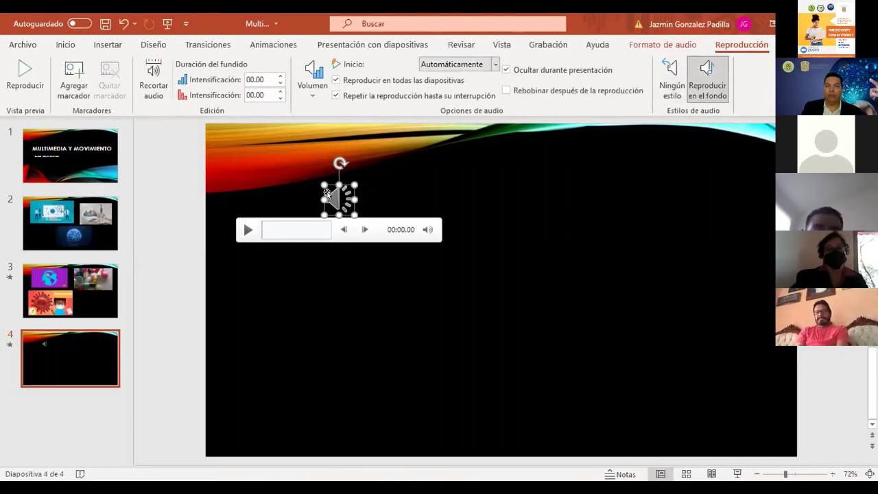
key("Escape")
left_click_drag(342, 198, 420, 213)
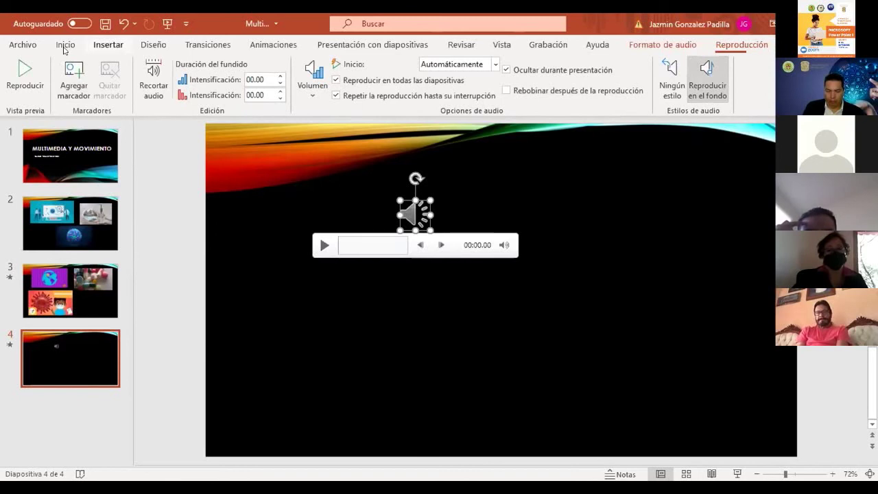
left_click(108, 44)
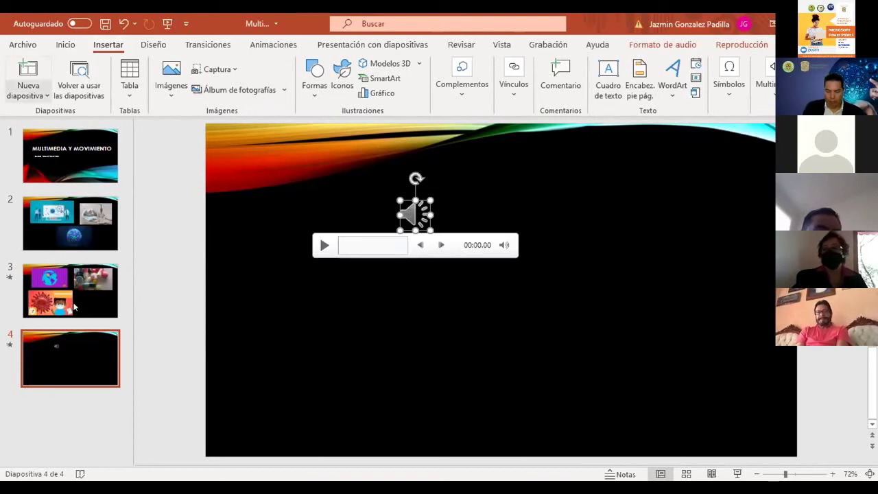
Add blank slides 5 and 6, then reselect slide 4's speaker icon to view its Reproducción settings.
key("ctrl+m")
key("ctrl+m")
left_click(56, 295)
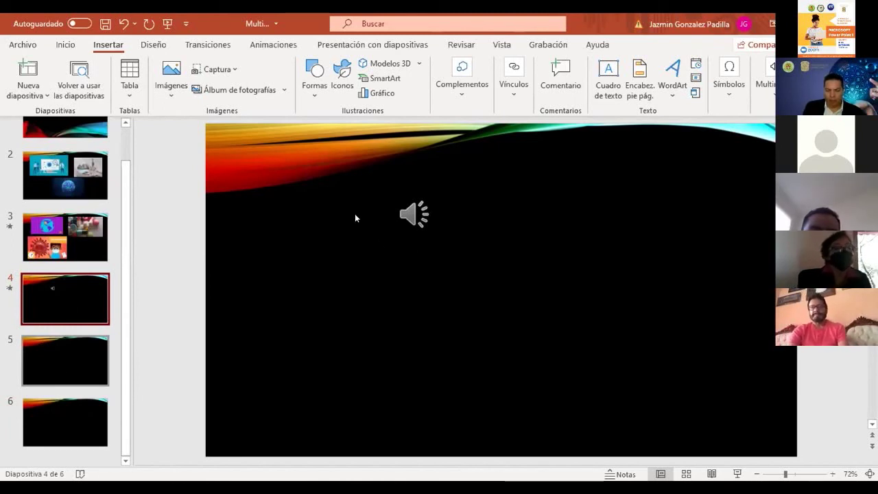
scroll(65, 288, "up", 1)
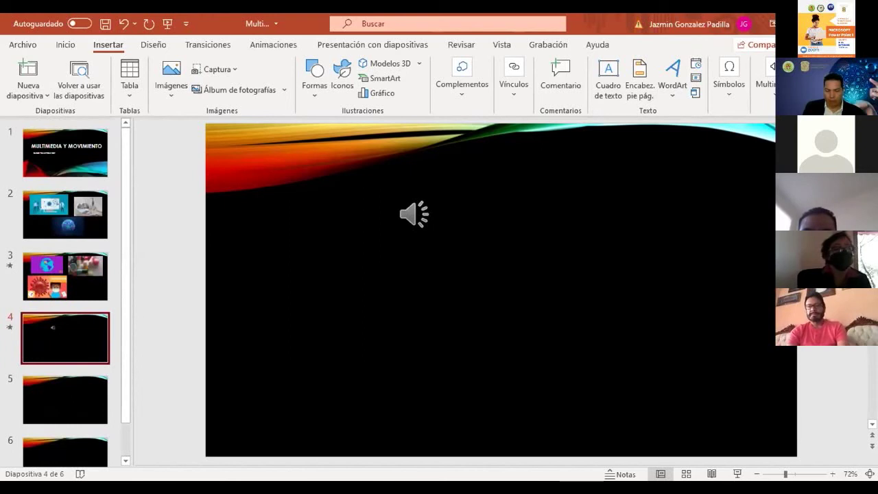
mouse_move(405, 214)
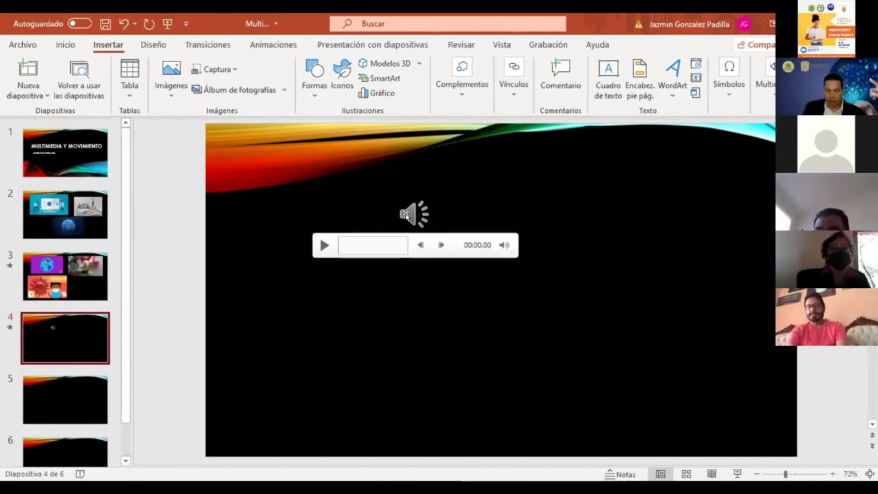
left_click(408, 214)
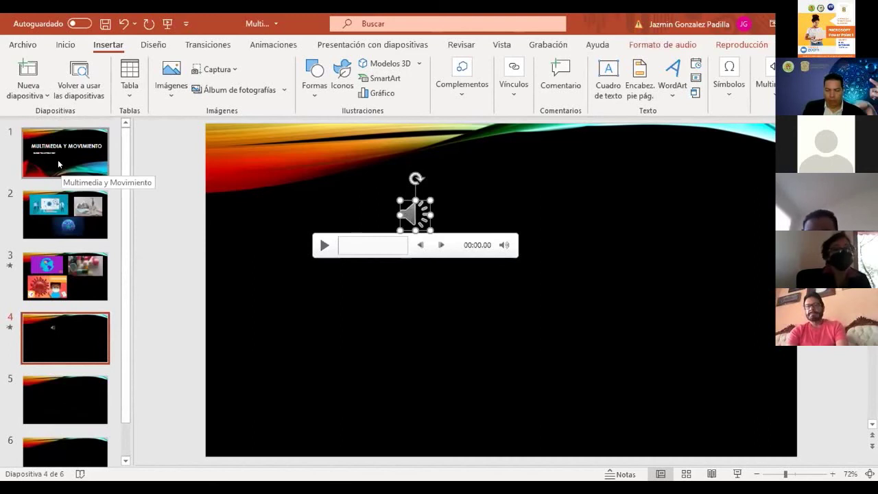
left_click(745, 45)
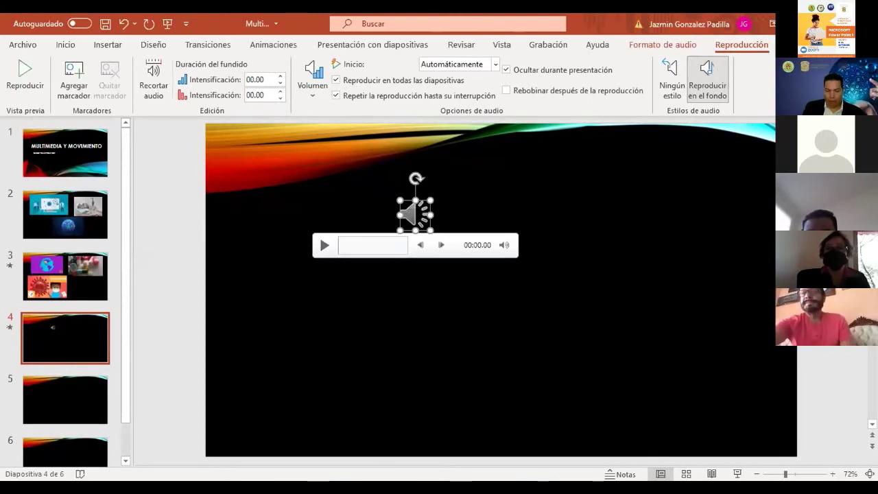
key("Escape")
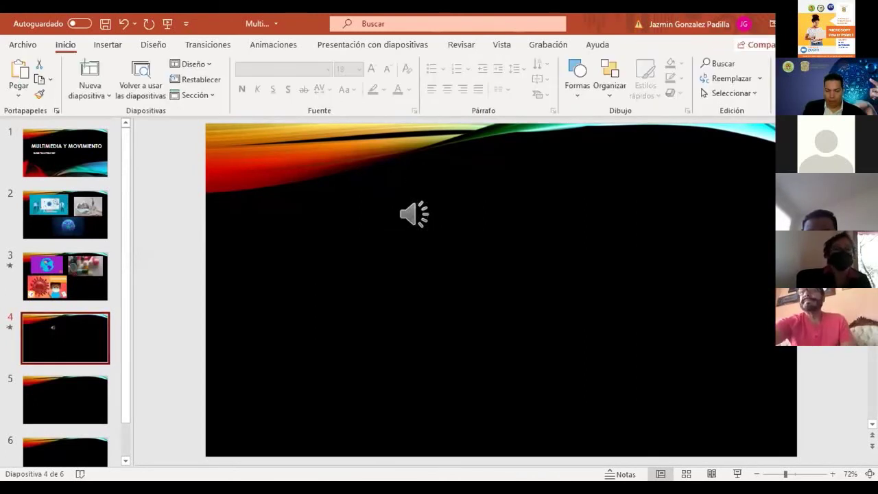
key("Page_Up")
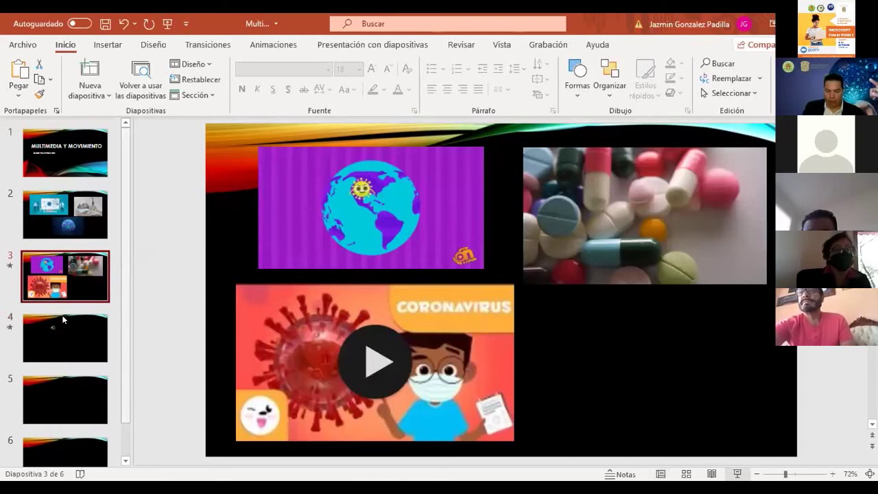
key("shift+F5")
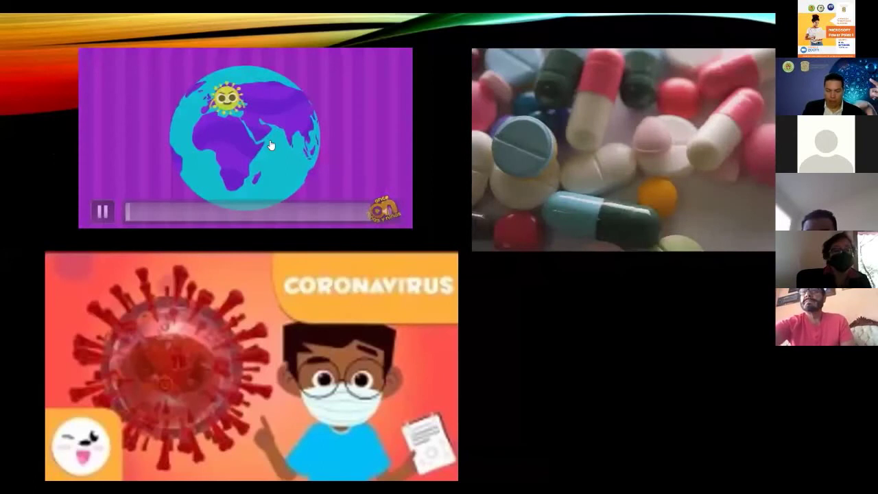
left_click(618, 161)
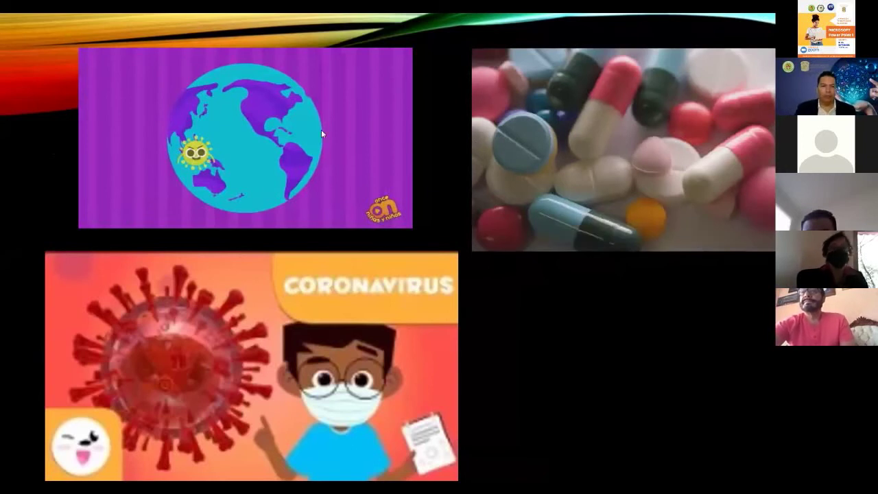
key("Right")
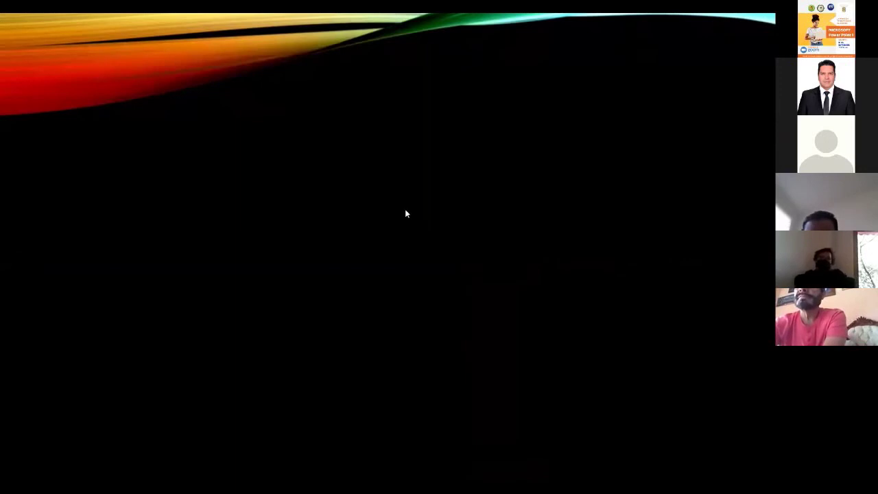
key("Escape")
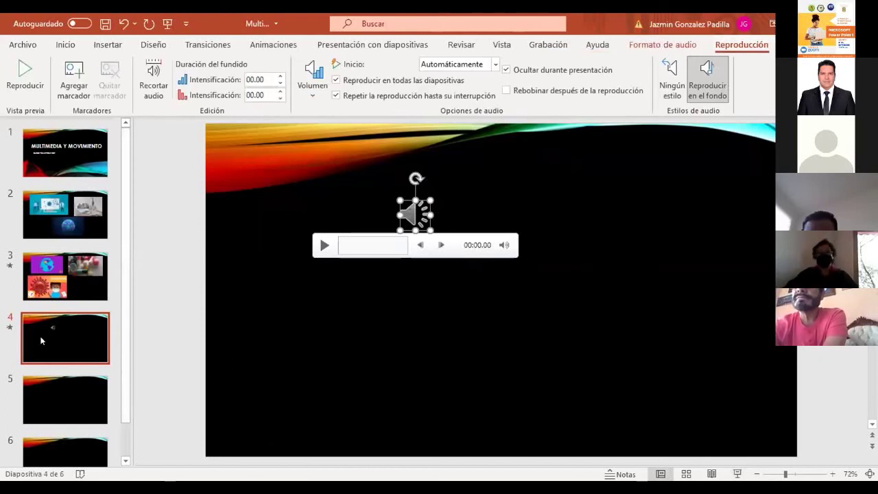
Run the slide show from slide 3, advance to slide 4, then exit back to editing.
left_click(46, 297)
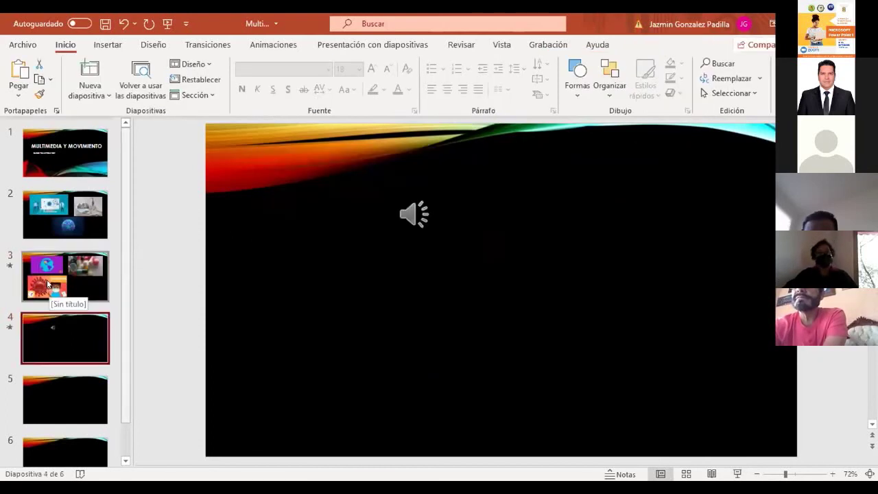
left_click(48, 284)
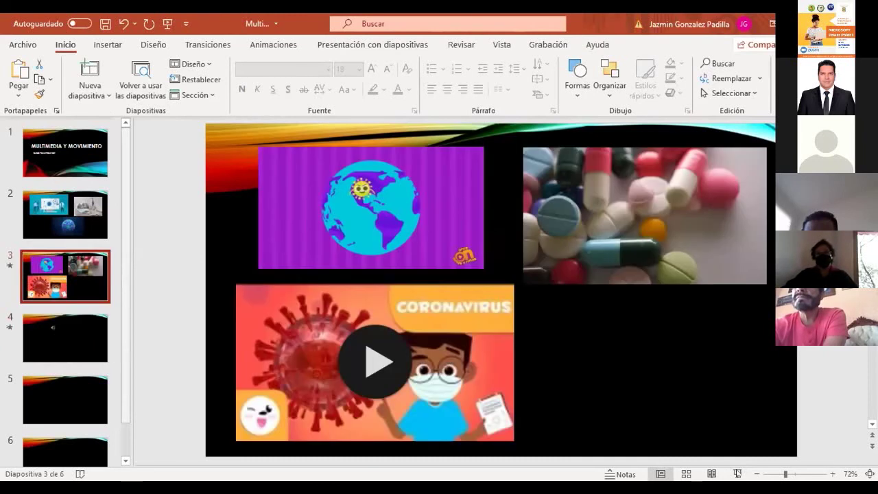
left_click(738, 473)
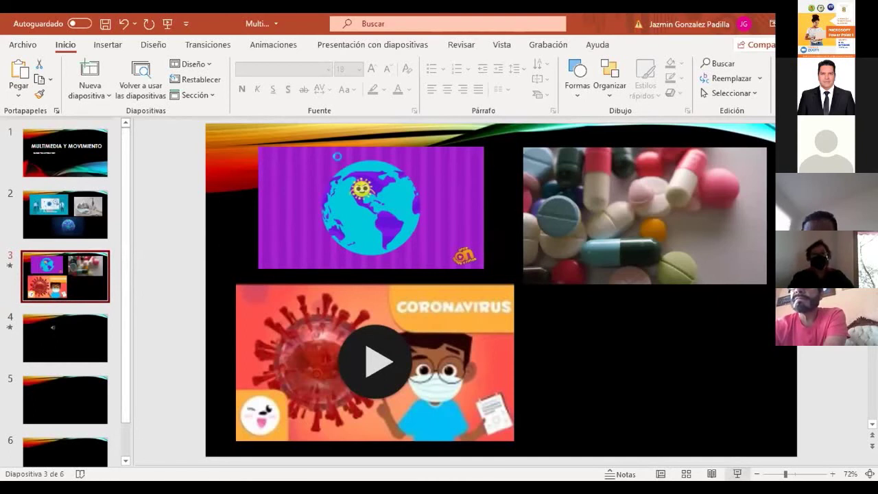
key("shift+F5")
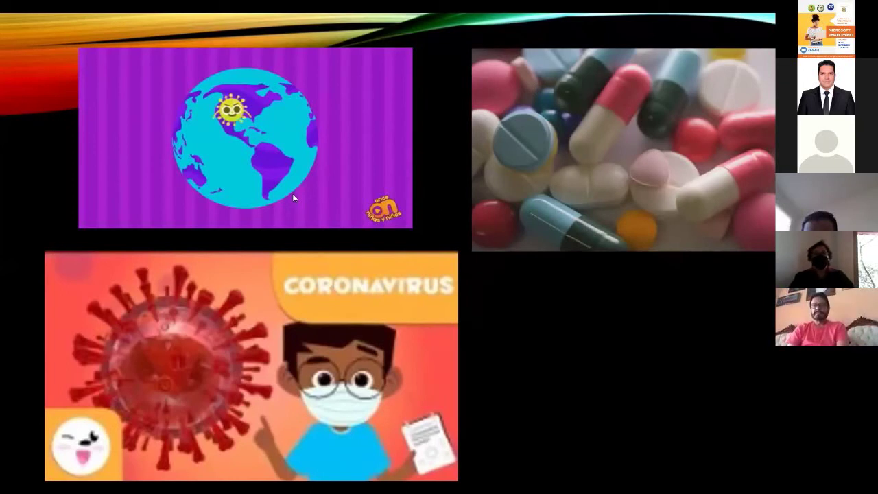
left_click(531, 163)
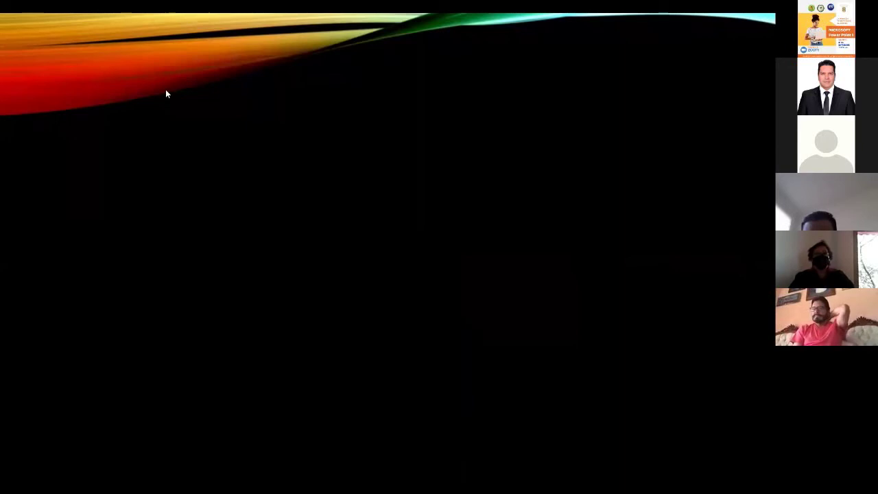
key("Escape")
Insert the masked-face 'descarga' picture from CAMPAÑA COVID on slide 5.
left_click(107, 45)
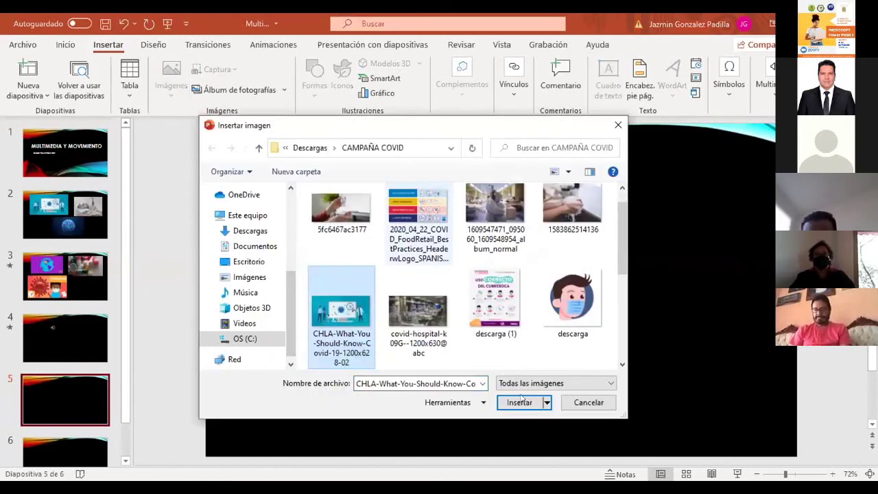
key("Right")
key("Right")
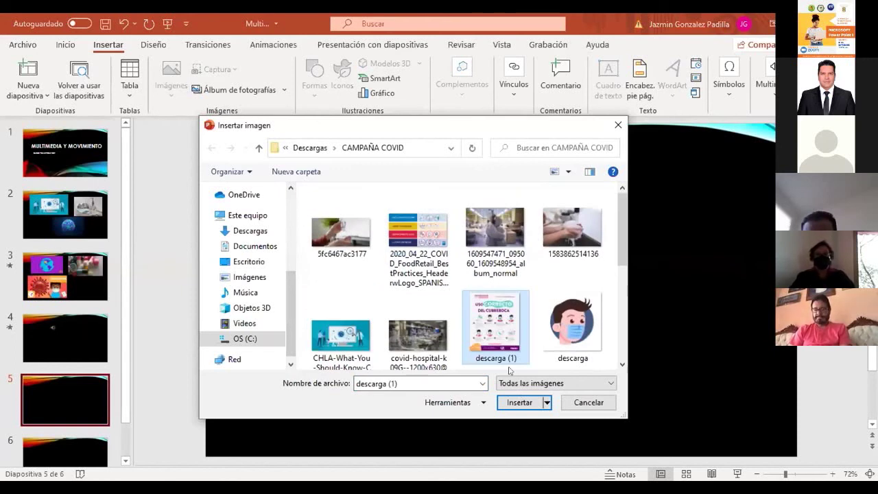
key("Right")
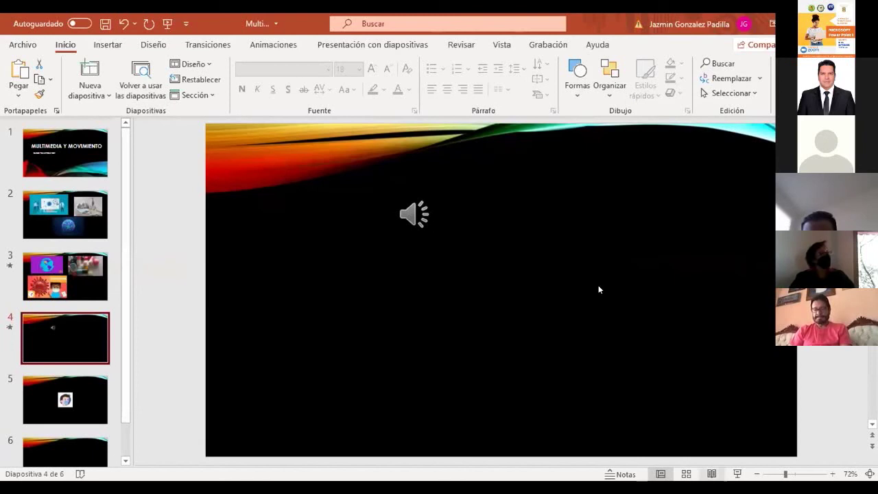
Play the slide show from slide 4 to the slide 5 picture, then return to slide 4's sound.
key("shift+F5")
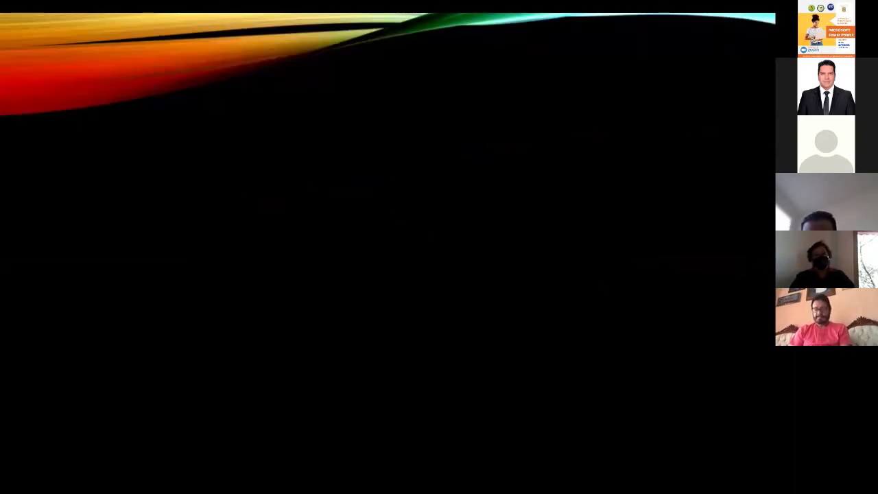
key("Right")
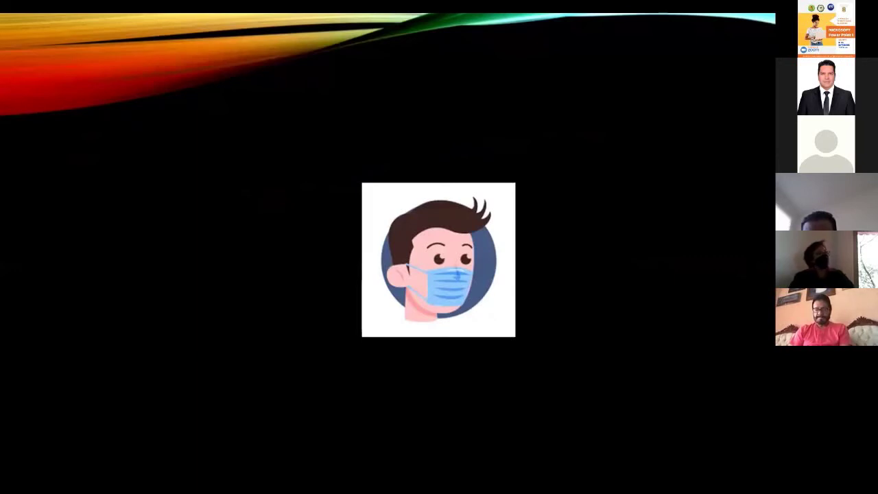
key("Escape")
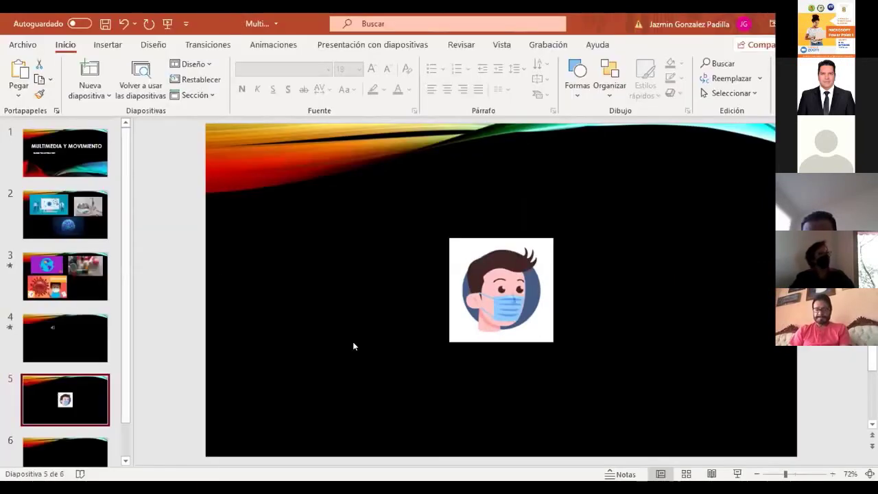
left_click(520, 297)
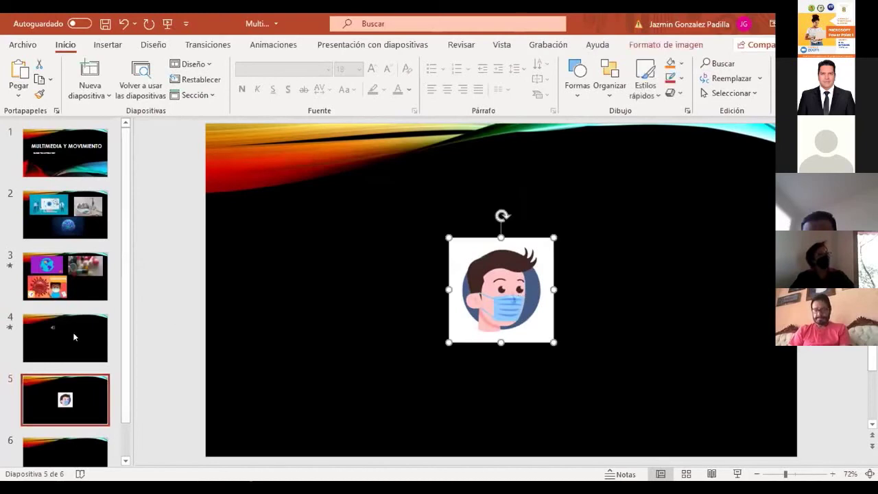
key("Page_Up")
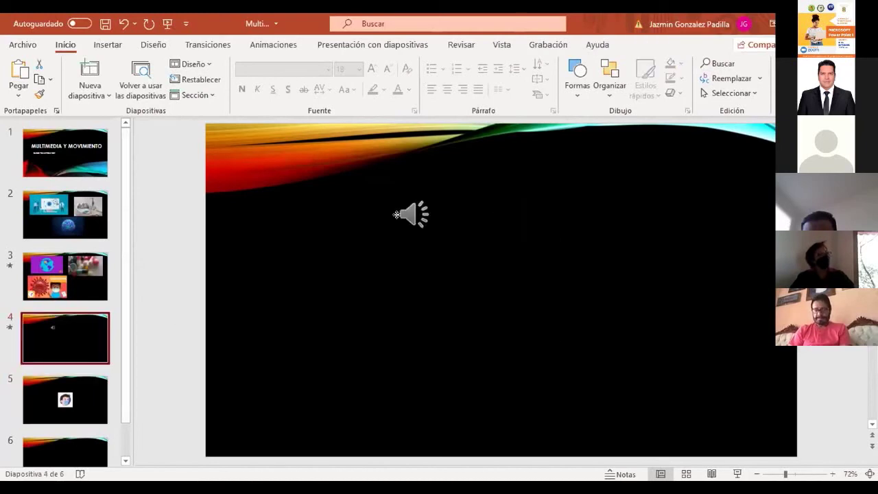
left_click(422, 206)
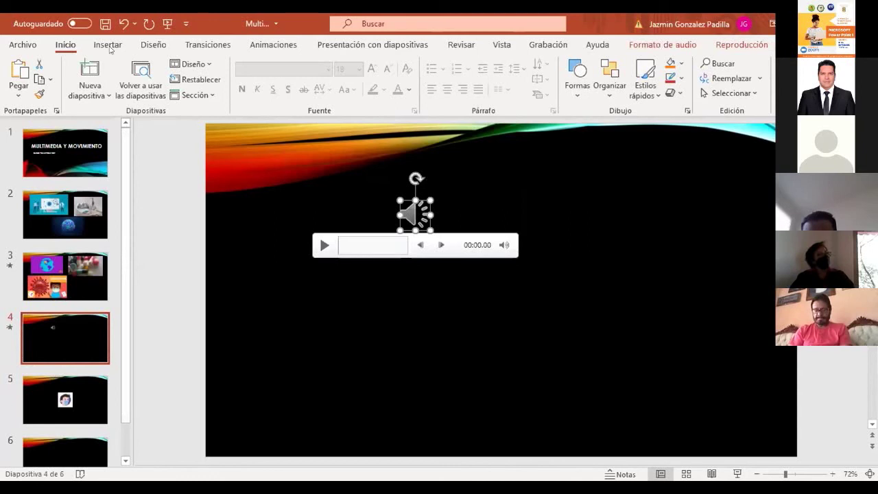
Move the background-music icon toward slide 4's upper left and start a new audio recording.
left_click_drag(415, 215, 298, 222)
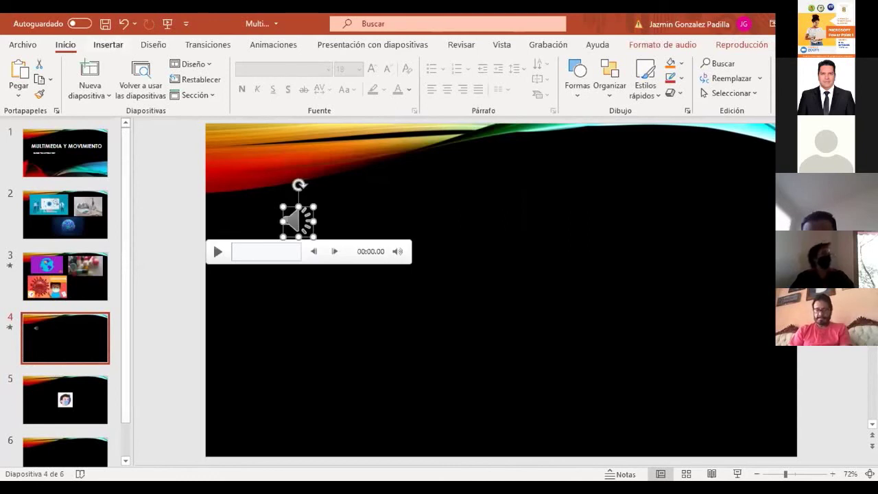
key("alt+b")
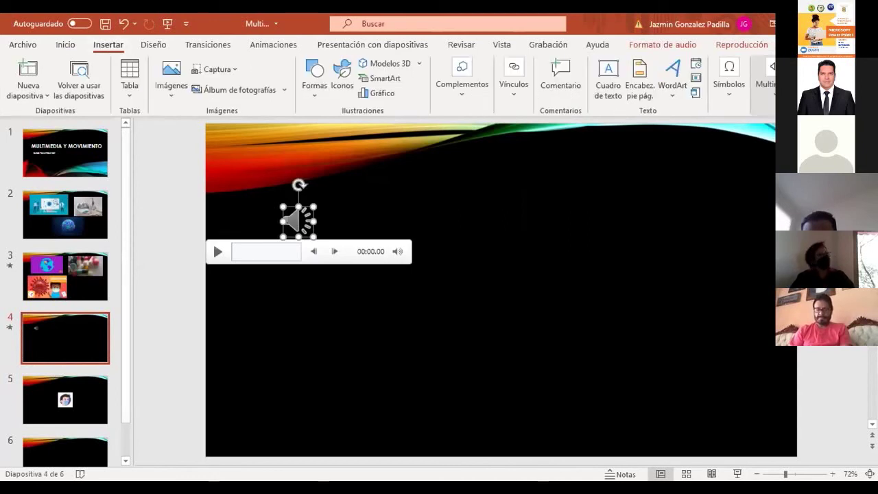
key("z")
key("m")
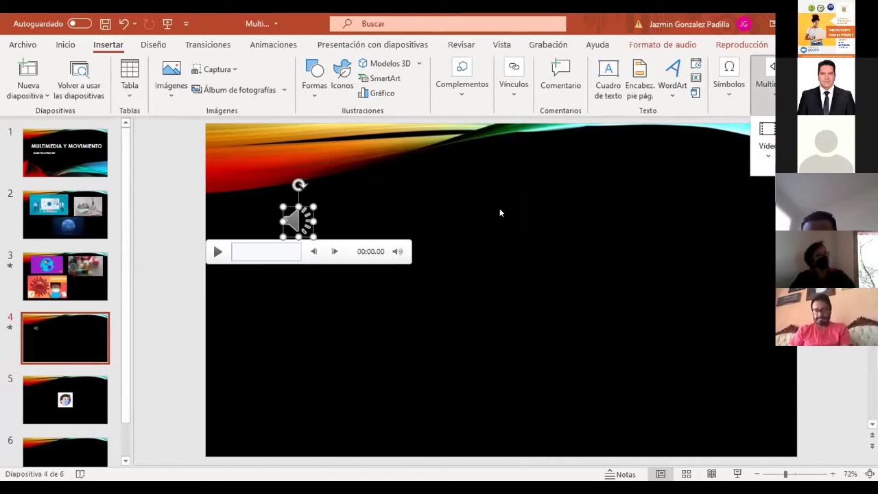
key("o")
key("r")
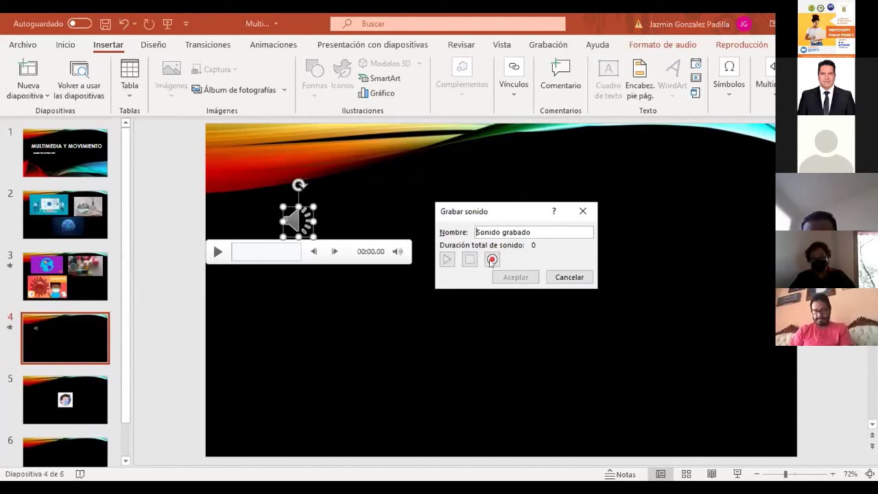
Name the recording 'Diapositiva 4', record 6 seconds of narration, and insert it.
left_click_drag(535, 232, 469, 237)
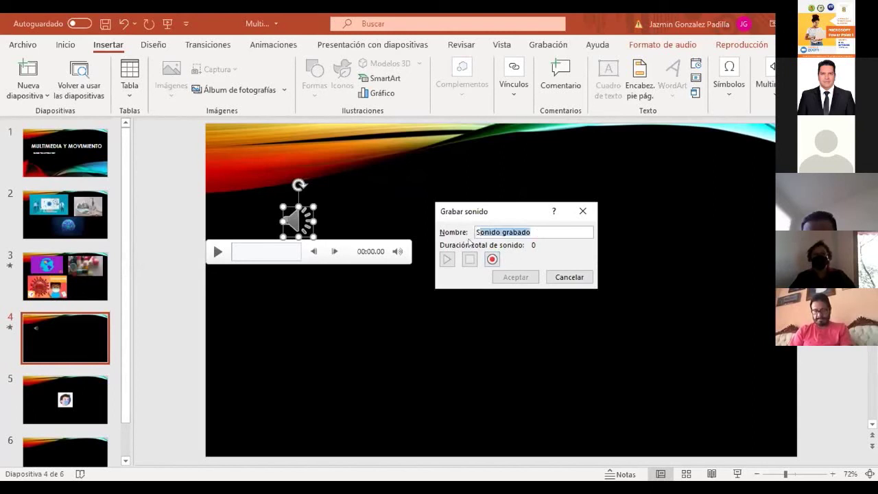
key("BackSpace")
type("Dia")
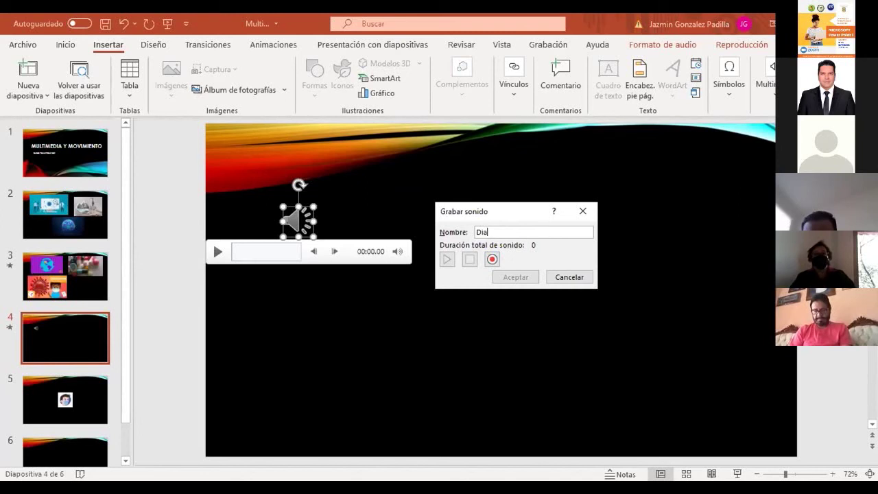
type("positiva ")
type("4")
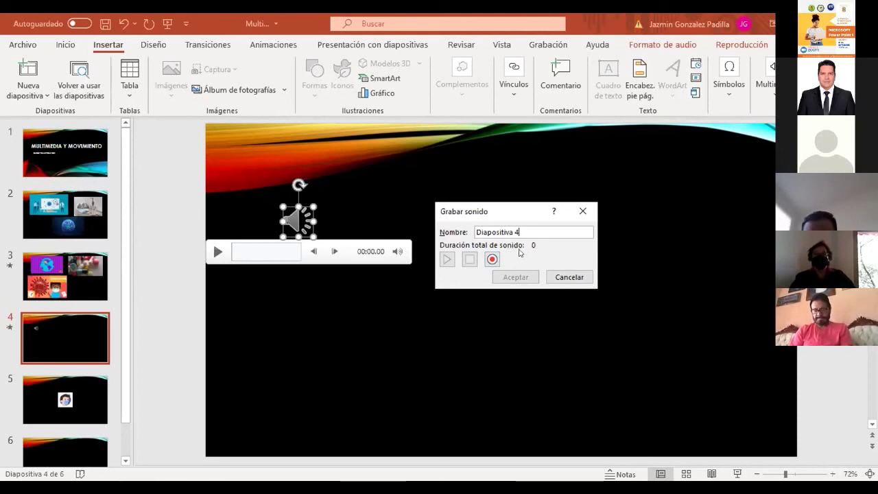
left_click(491, 260)
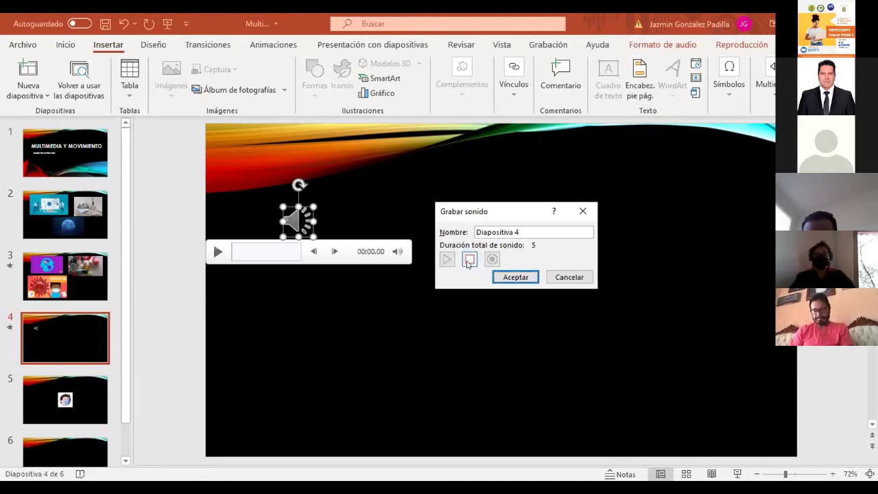
left_click(469, 260)
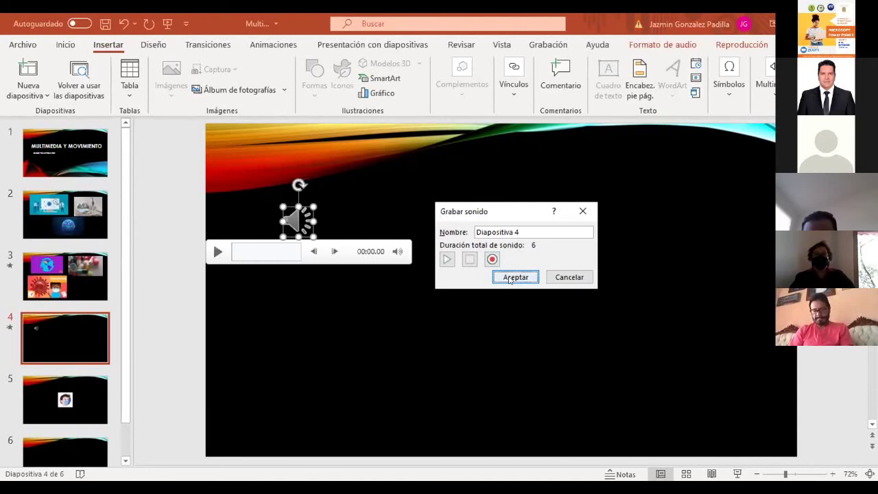
left_click(511, 277)
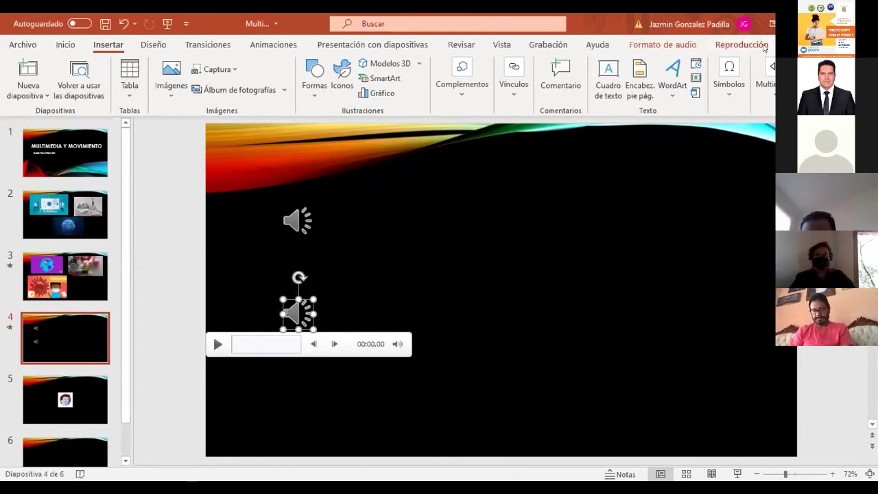
Drag the Diapositiva 4 recording near the bottom of slide 4, beneath the background-music icon.
left_click(742, 44)
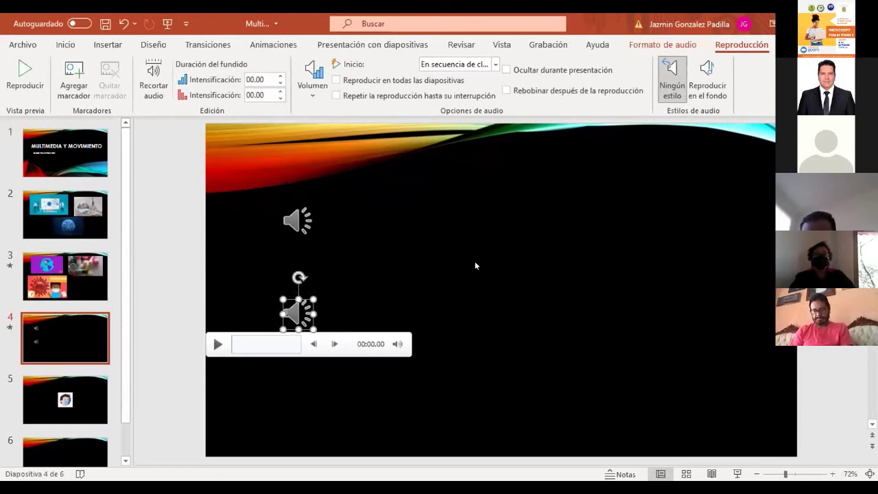
left_click_drag(289, 306, 287, 372)
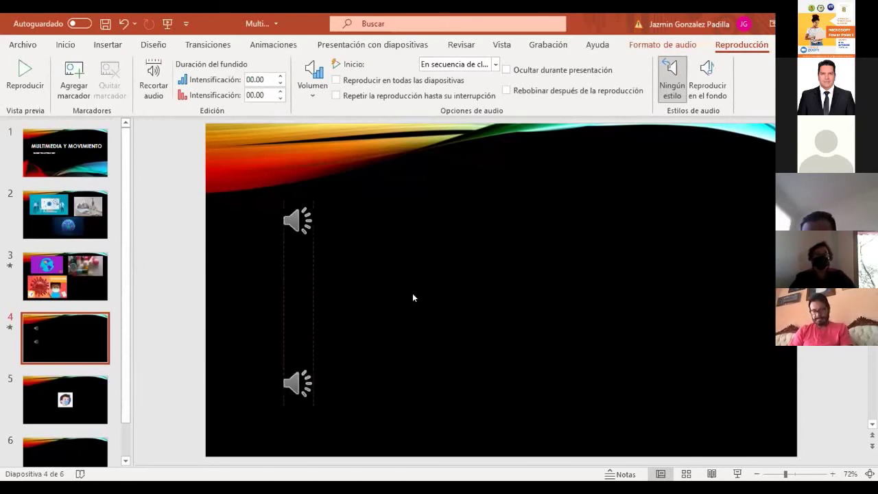
left_click_drag(287, 376, 294, 380)
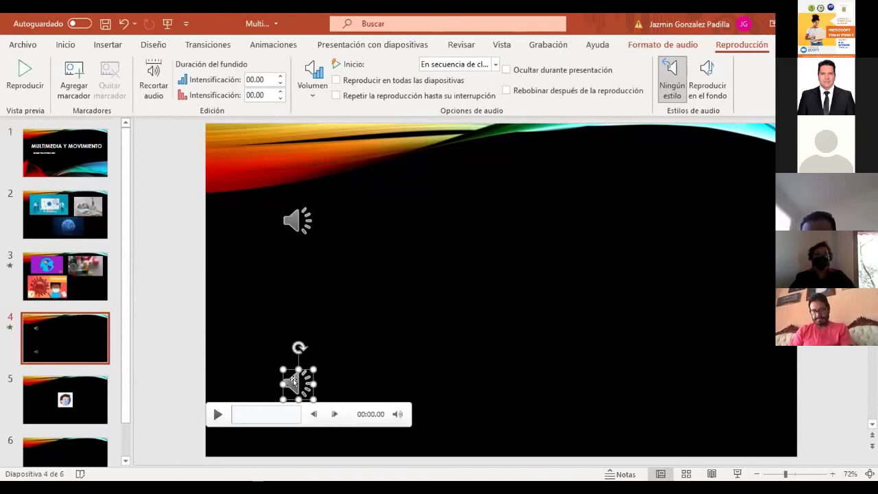
left_click(362, 347)
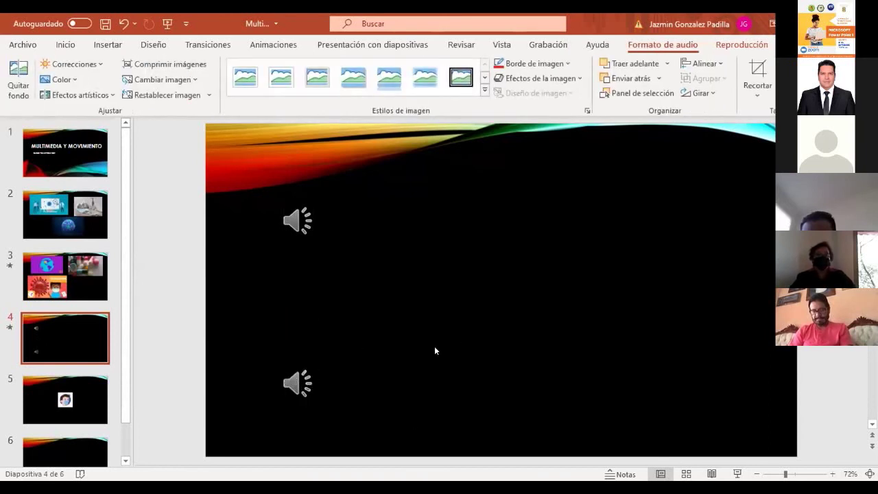
left_click(307, 379)
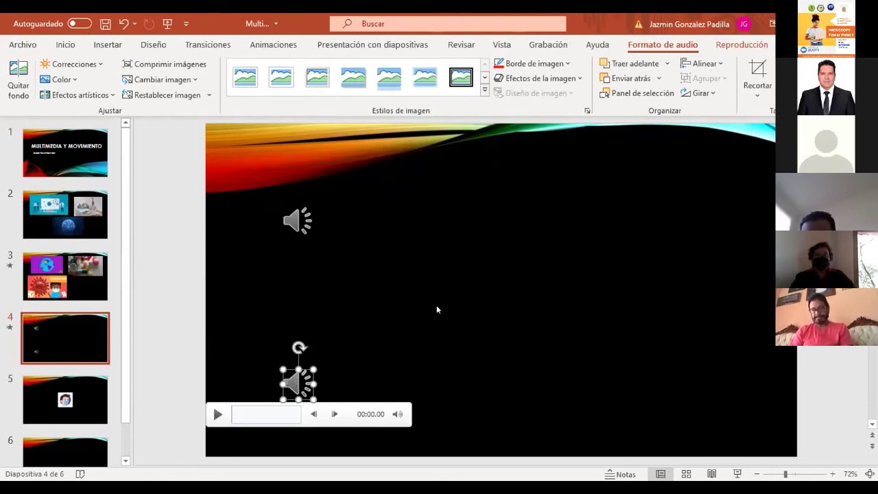
left_click(304, 194)
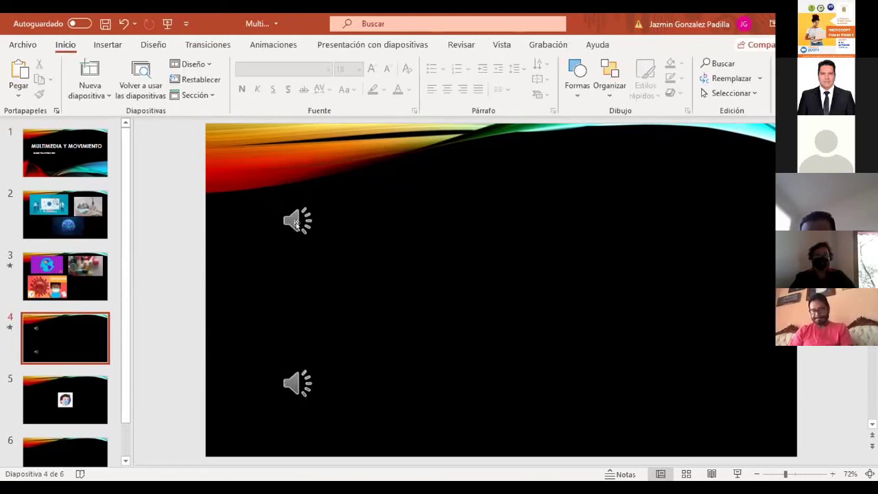
left_click(296, 223)
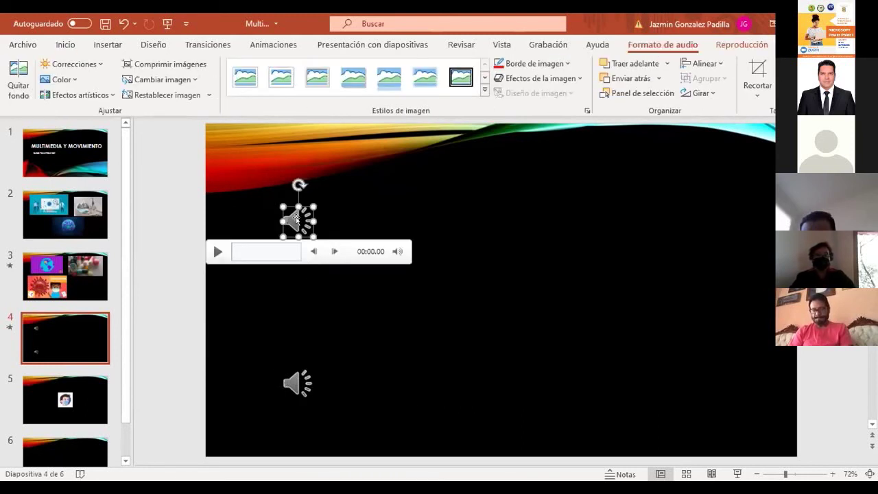
left_click(298, 383)
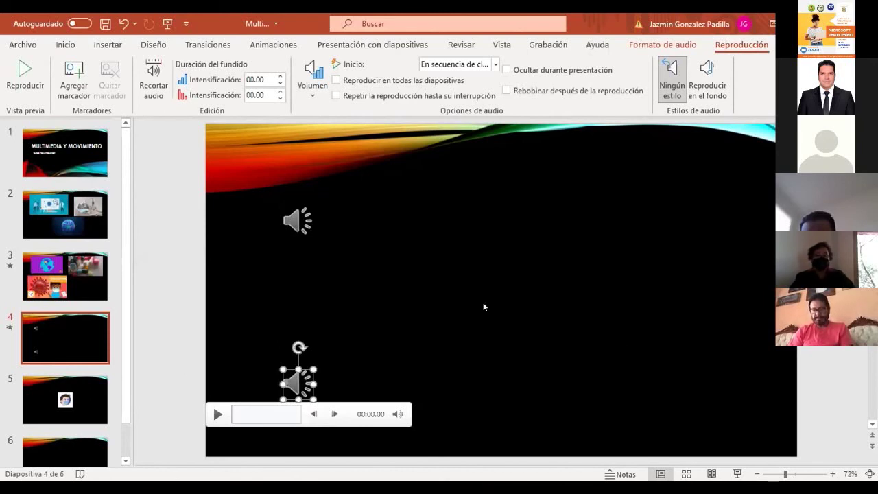
left_click(220, 142)
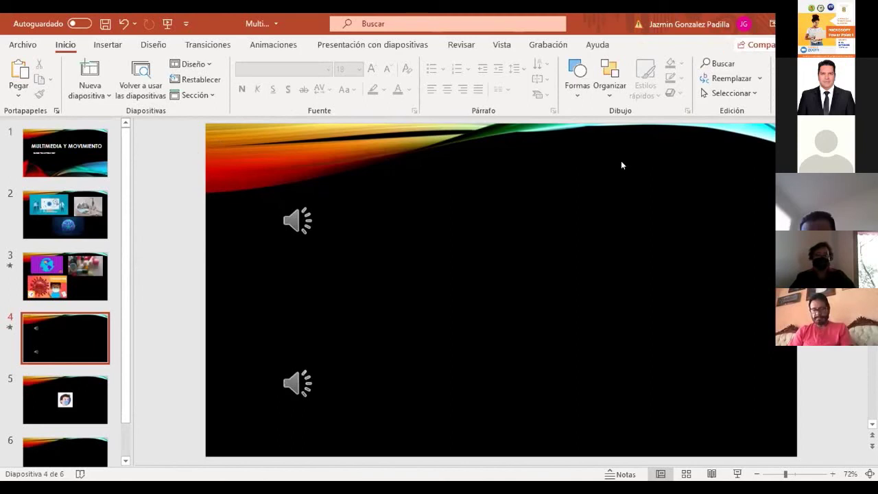
left_click(282, 378)
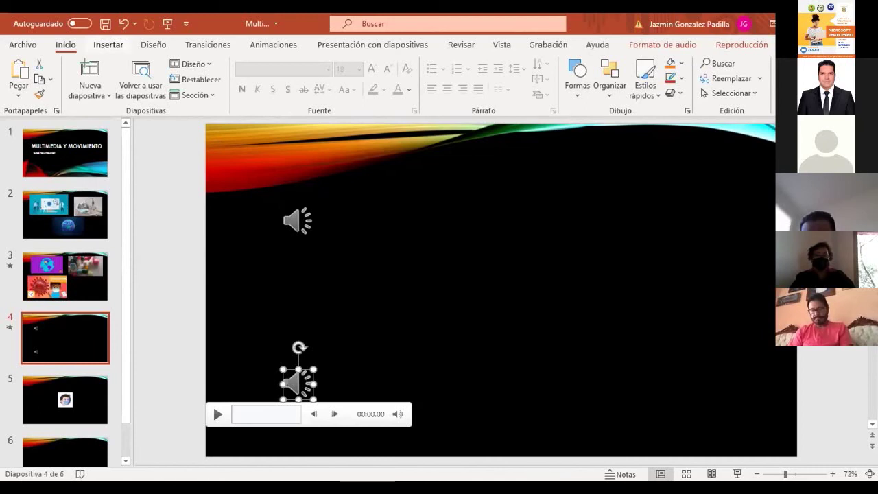
left_click(108, 44)
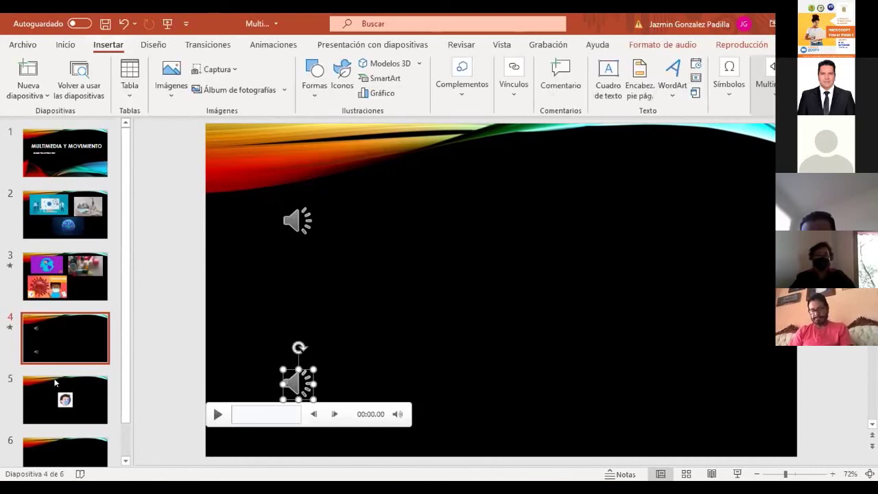
Drag the masked-face slide thumbnail below slide 6, making the blank slide slide 5.
left_click(45, 411)
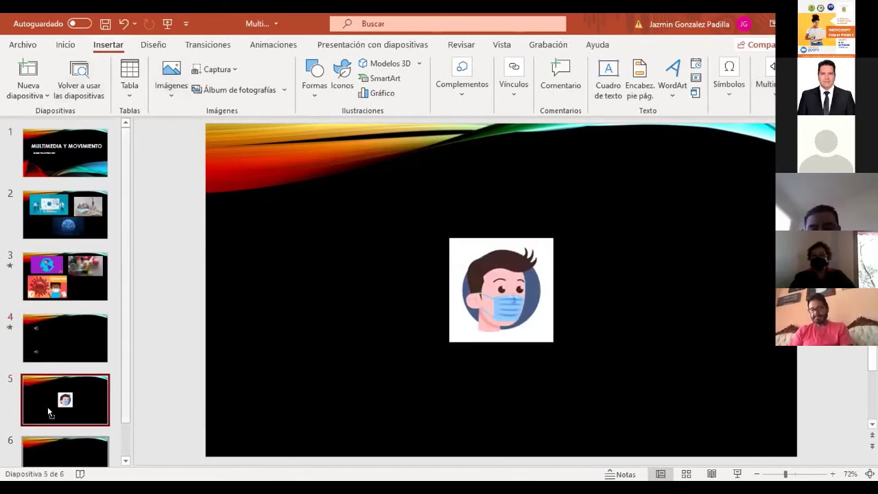
left_click_drag(65, 450, 62, 398)
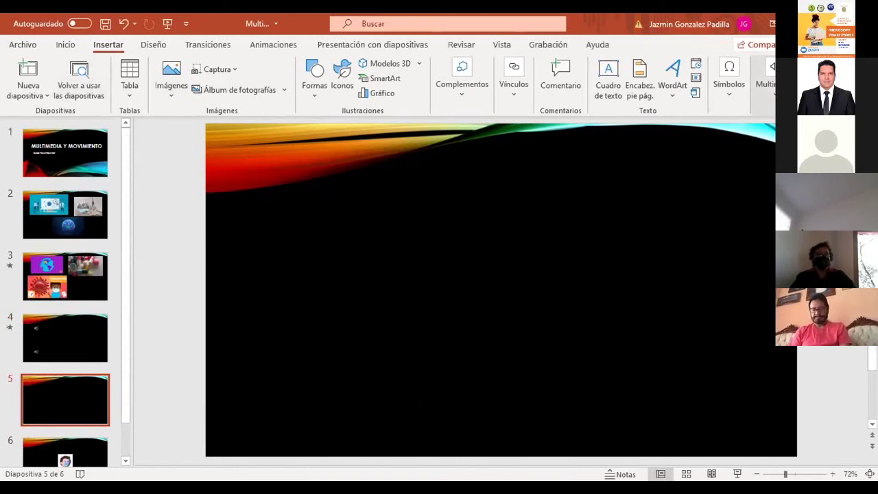
left_click(764, 82)
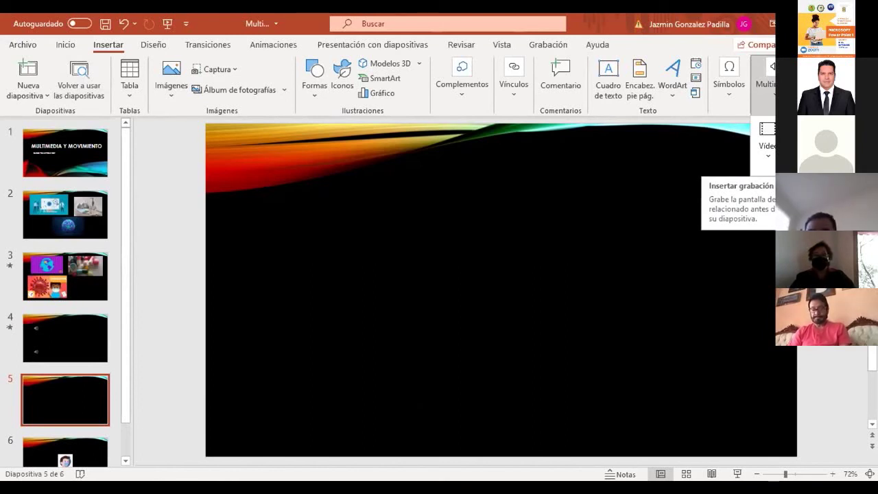
left_click(823, 146)
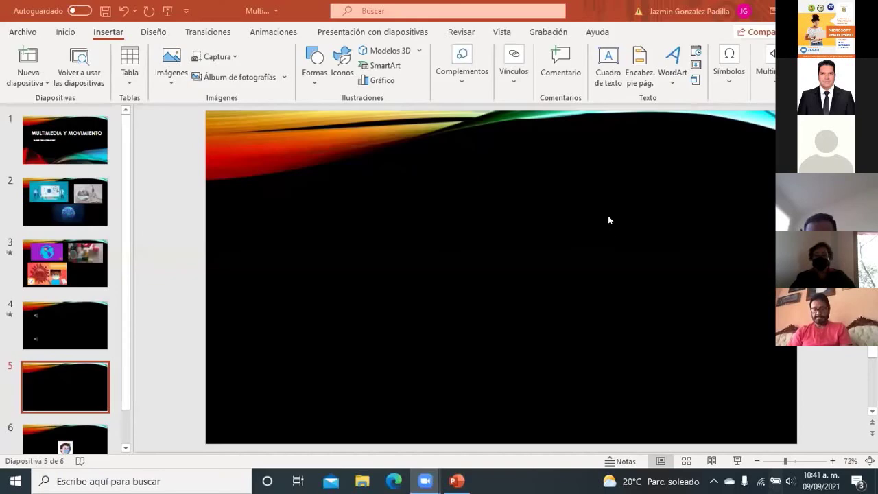
left_click(772, 81)
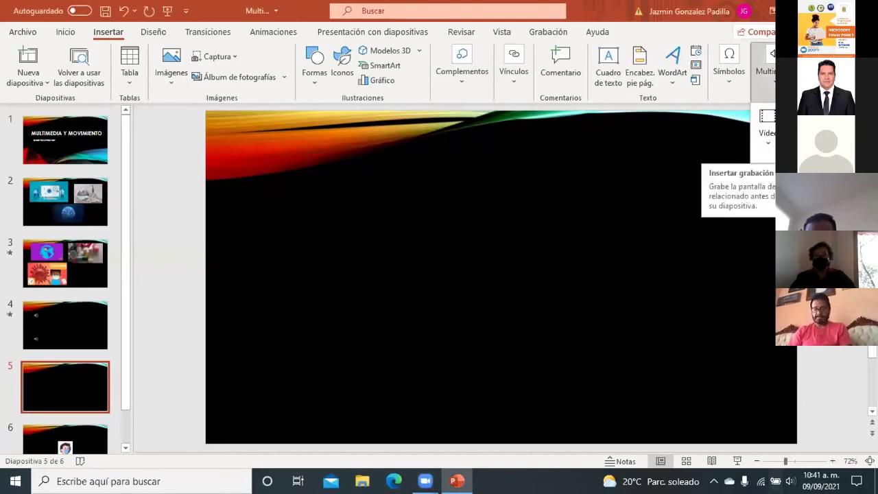
left_click(816, 131)
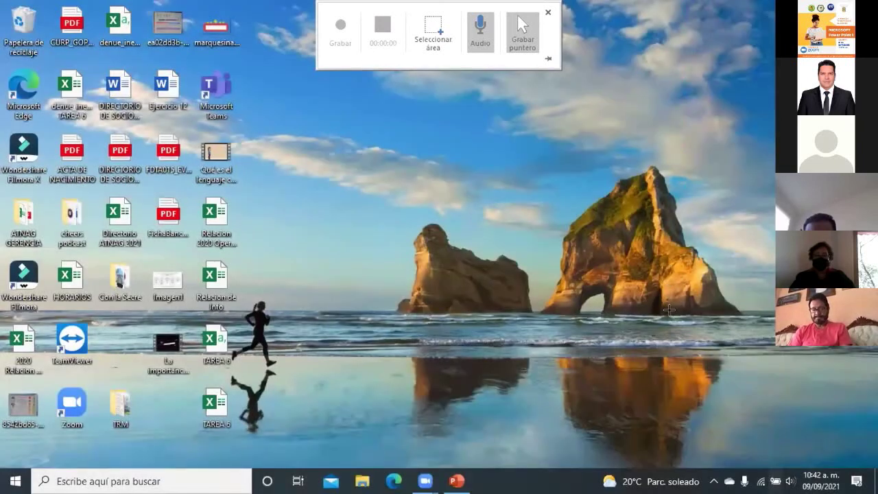
left_click_drag(659, 298, 669, 316)
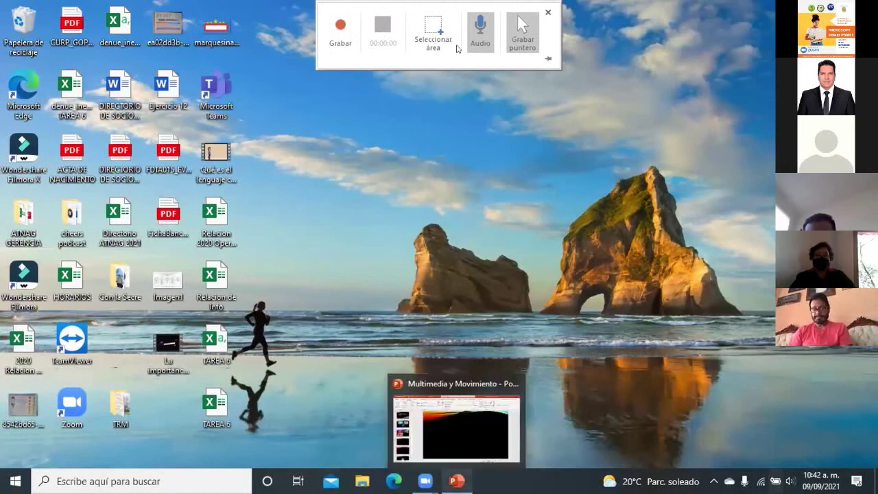
left_click(479, 37)
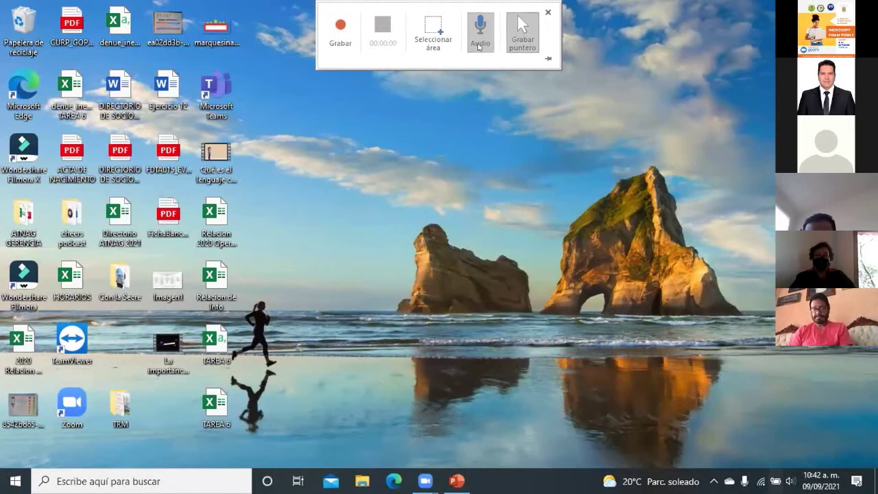
left_click(526, 33)
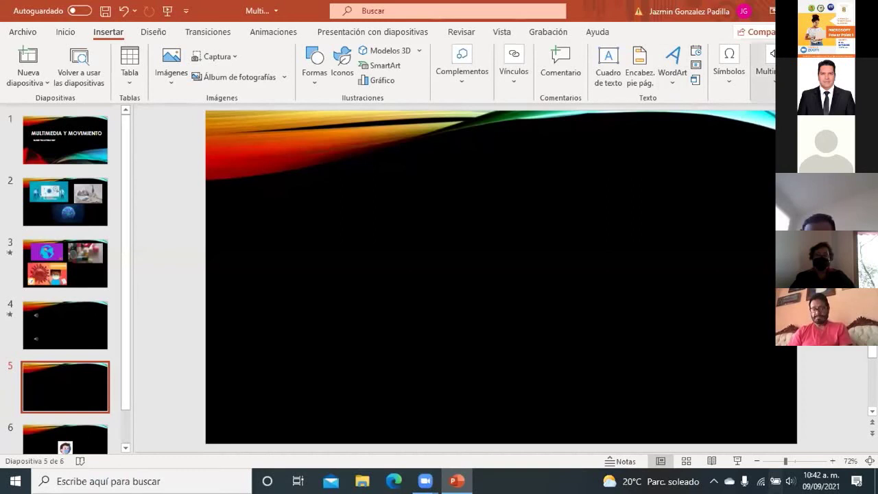
Record the screen with Grabación de pantalla to insert a video on slide 6.
left_click(763, 68)
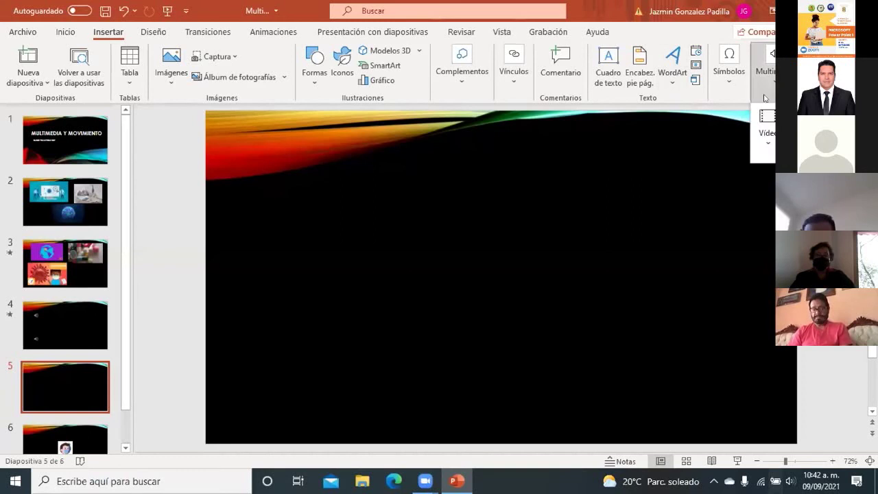
left_click(606, 214)
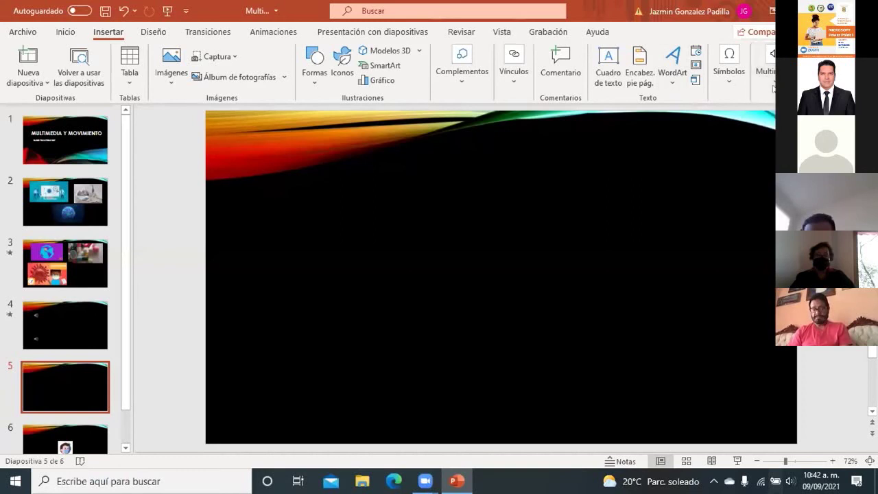
left_click(765, 69)
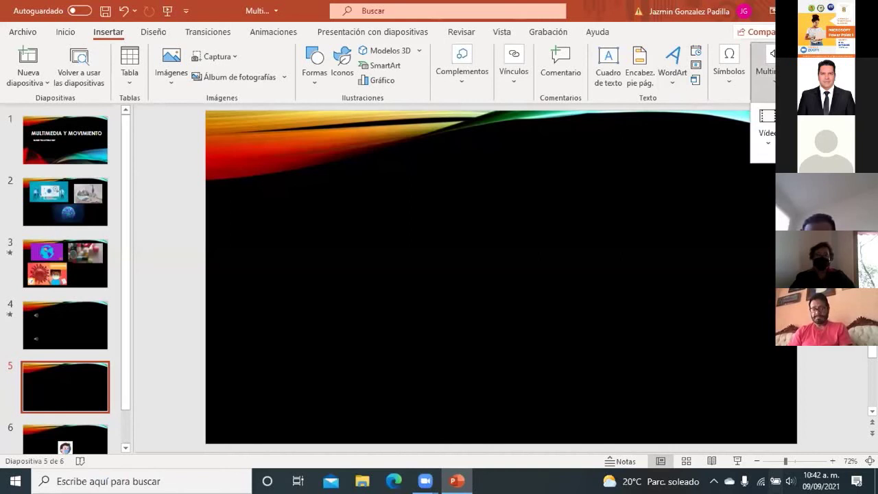
left_click(462, 299)
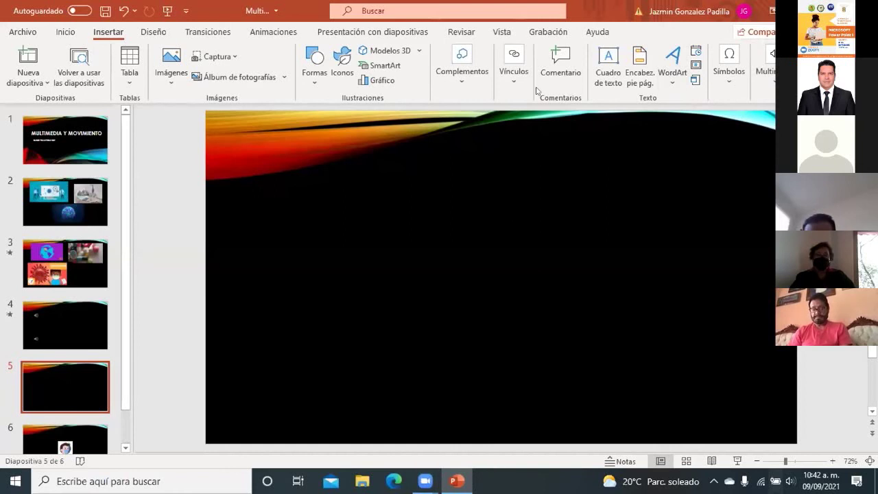
key("super+Down")
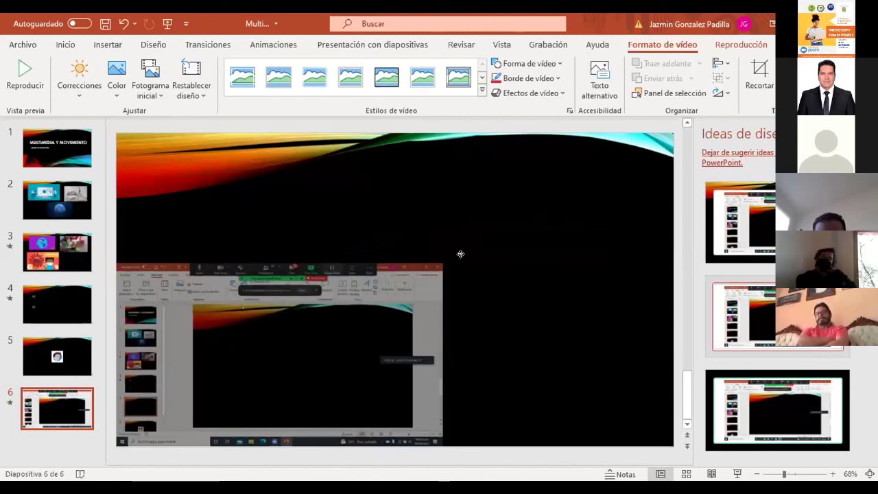
Preview the 9-second screen recording and nudge it slightly right and down.
left_click(251, 389)
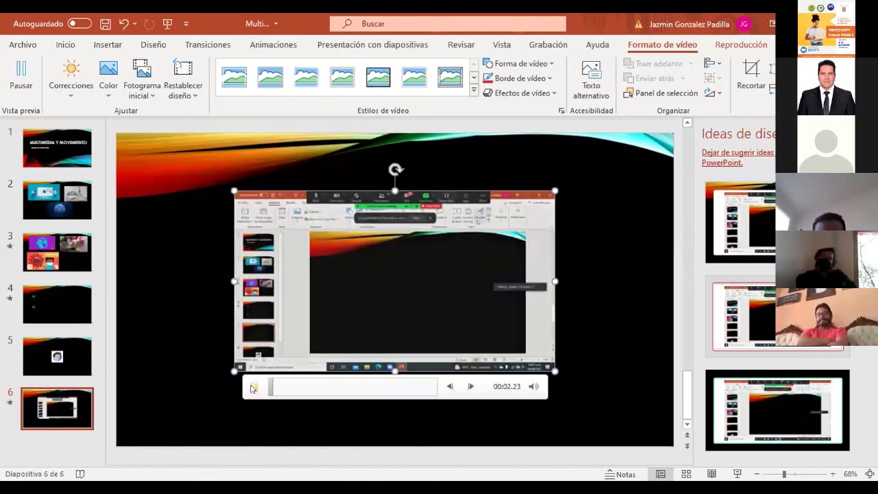
left_click(253, 388)
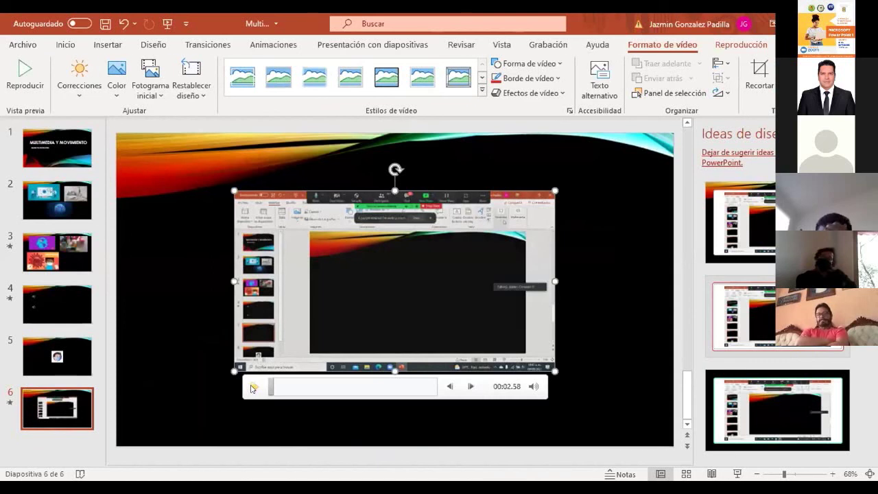
left_click(252, 388)
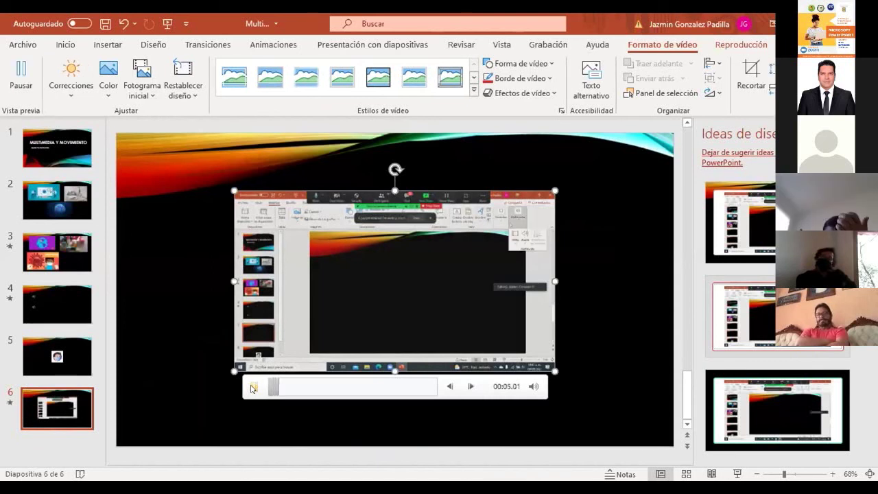
left_click(307, 274)
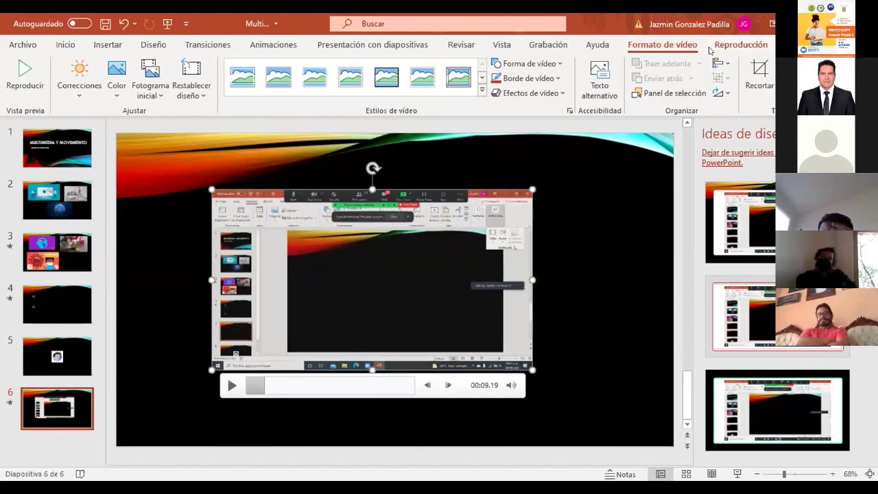
left_click(710, 50)
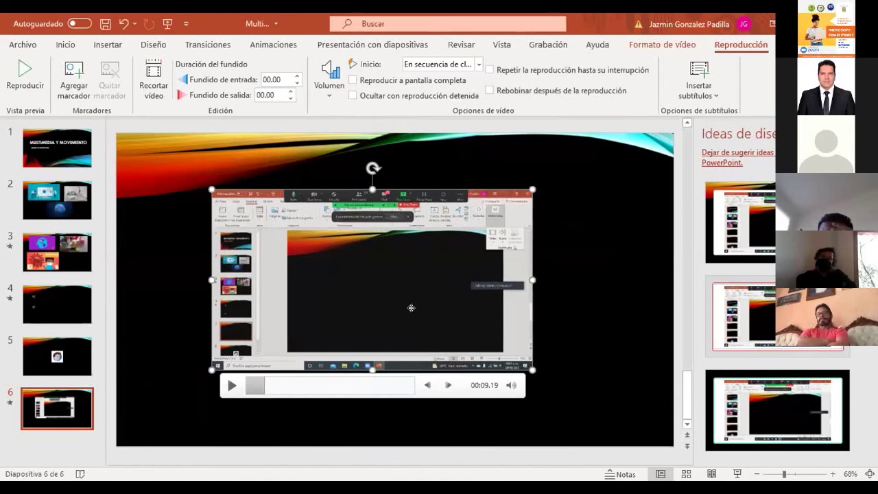
left_click_drag(407, 300, 420, 310)
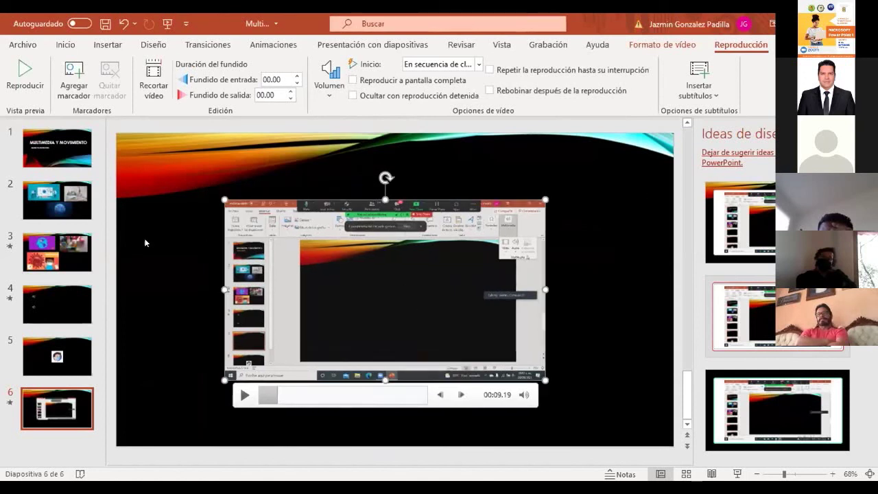
Drag the video slide thumbnail above the masked-face slide so it becomes slide 5.
left_click(66, 381)
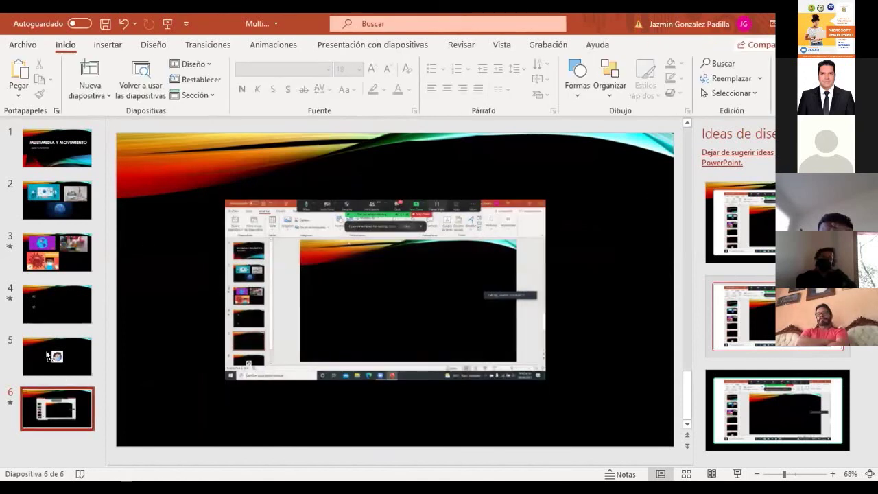
left_click(67, 350)
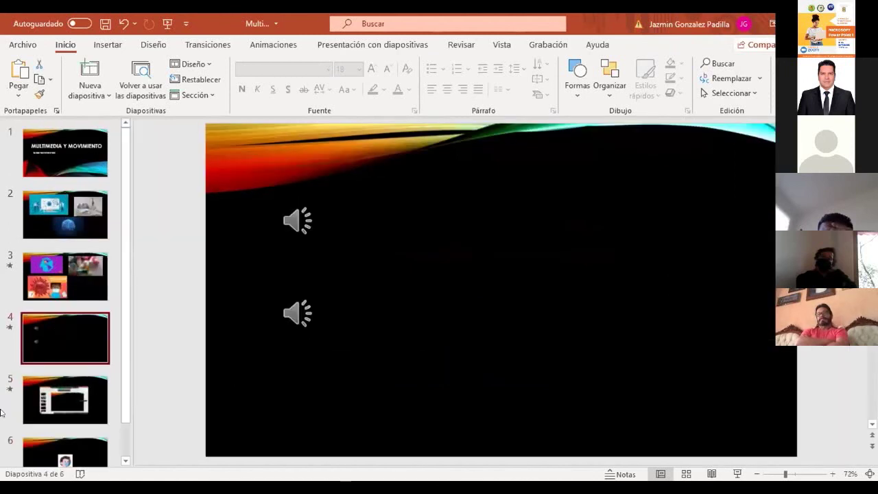
key("Down")
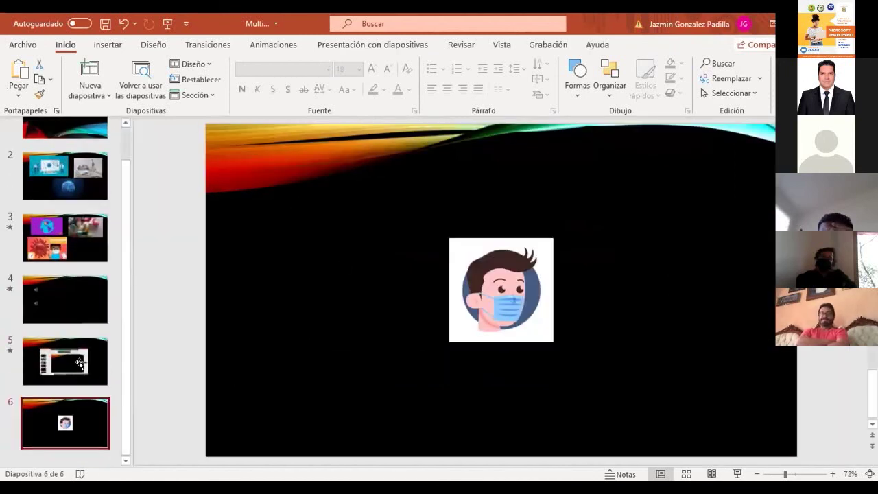
scroll(345, 265, "up", 1)
left_click(345, 266)
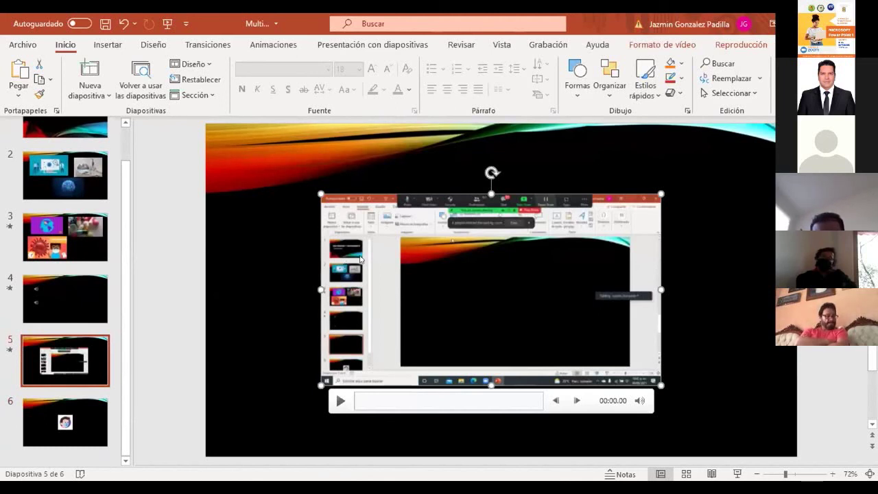
left_click(277, 244)
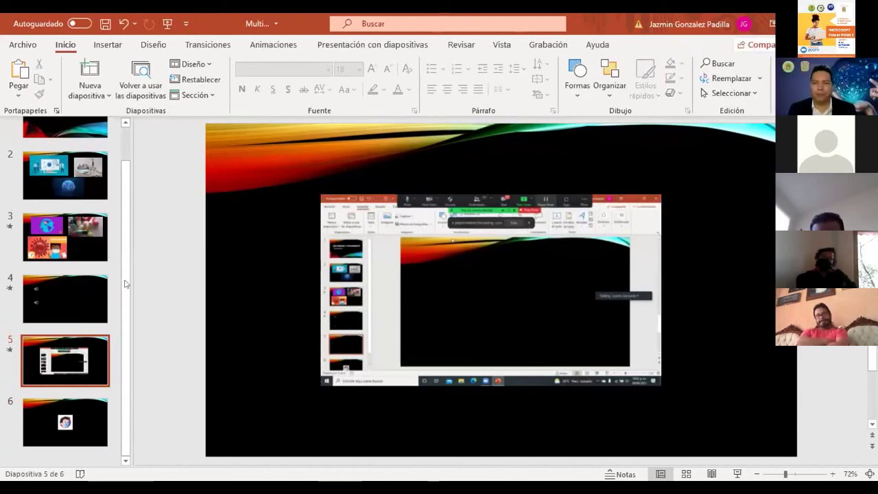
scroll(125, 302, "up", 1)
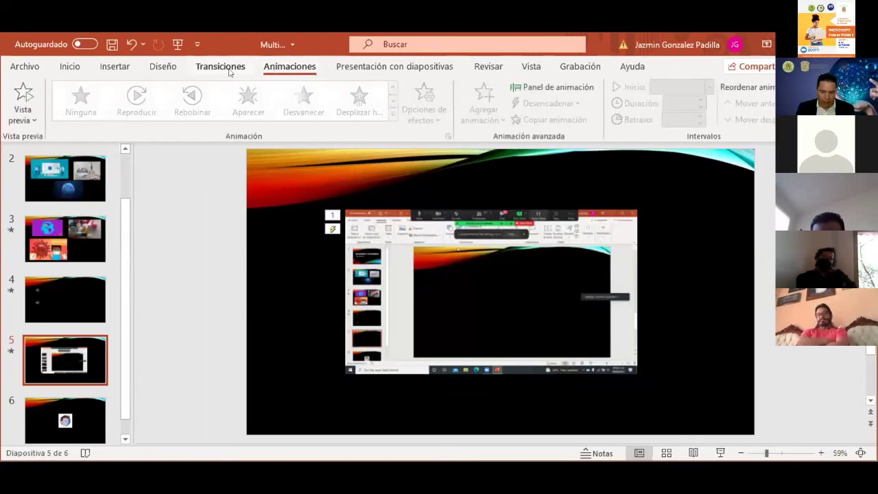
Bring up the transition options and step back and forth between the title slide and slide 2.
left_click(233, 68)
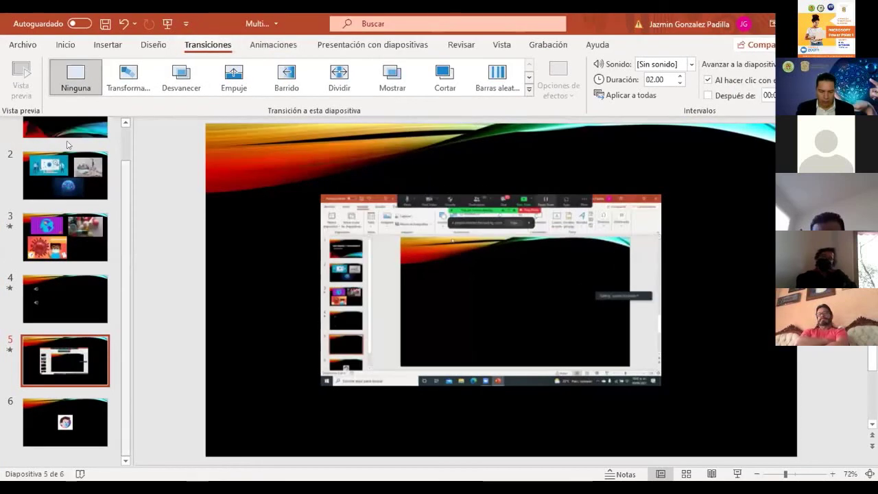
scroll(67, 144, "up", 3)
key("Home")
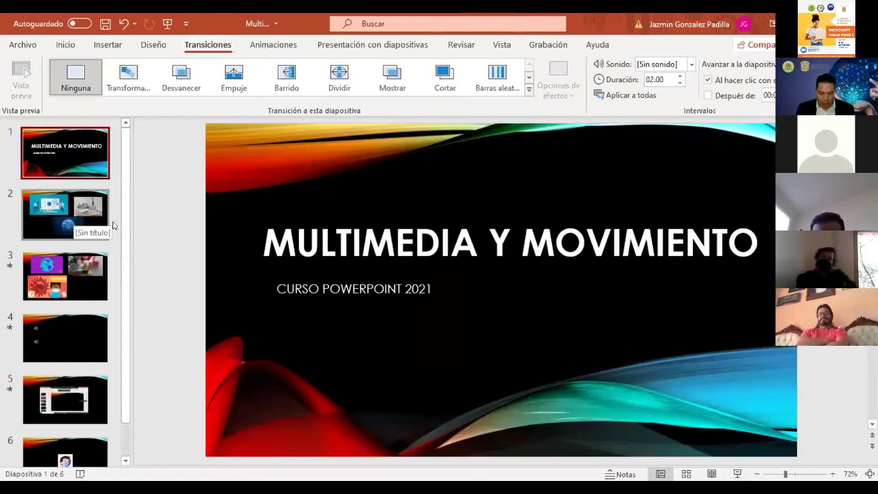
key("Down")
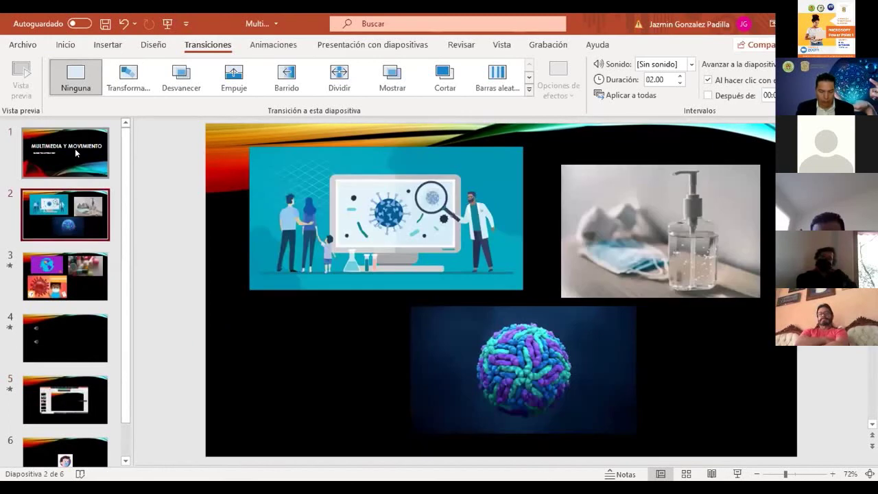
key("Up")
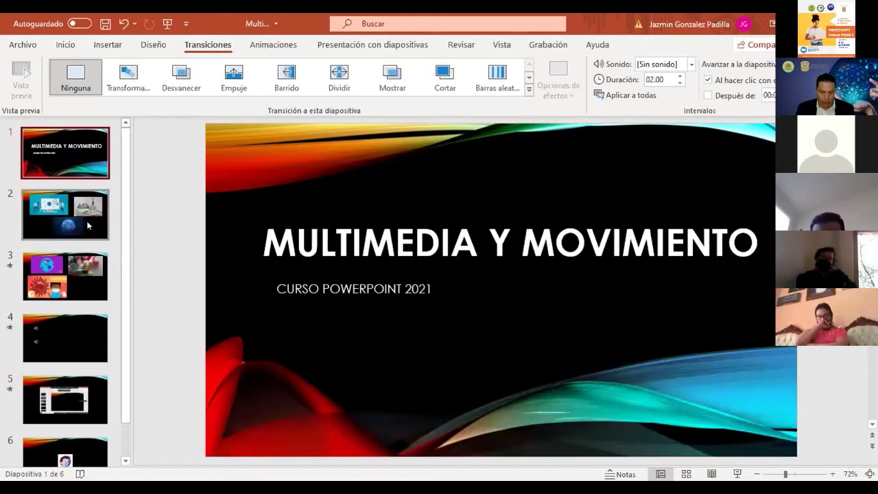
key("Down")
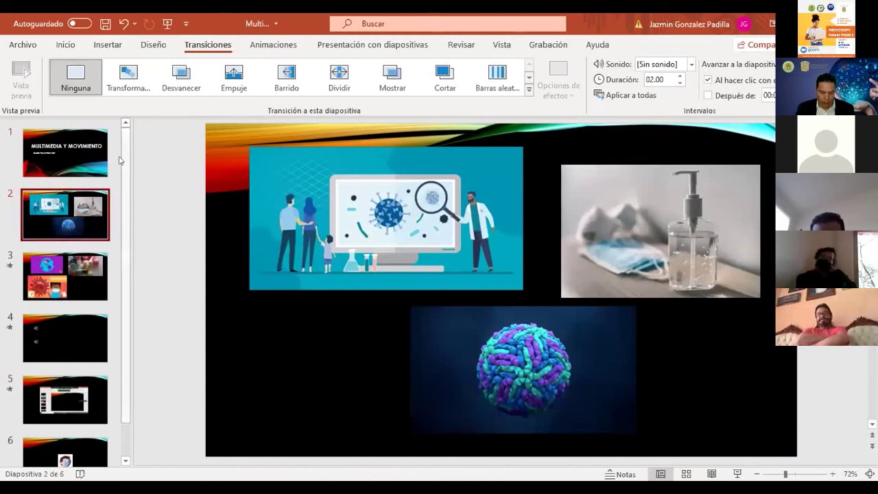
key("Up")
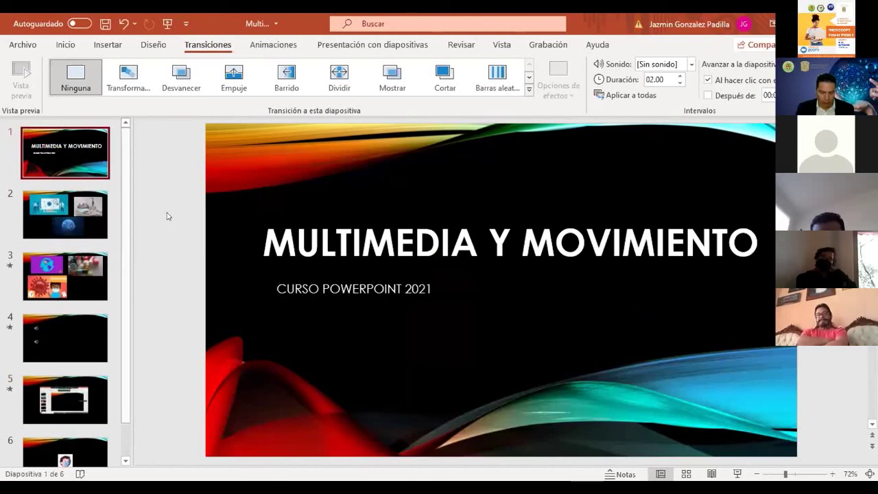
Marquee-select slide 2's three pictures, deselect them, and return to the title slide.
left_click(103, 216)
scroll(124, 184, "down", 1)
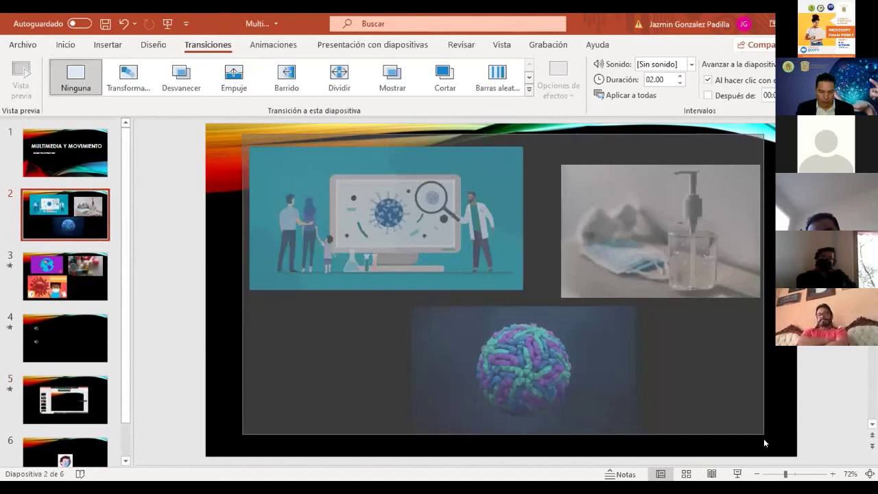
left_click_drag(725, 402, 725, 402)
left_click(725, 402)
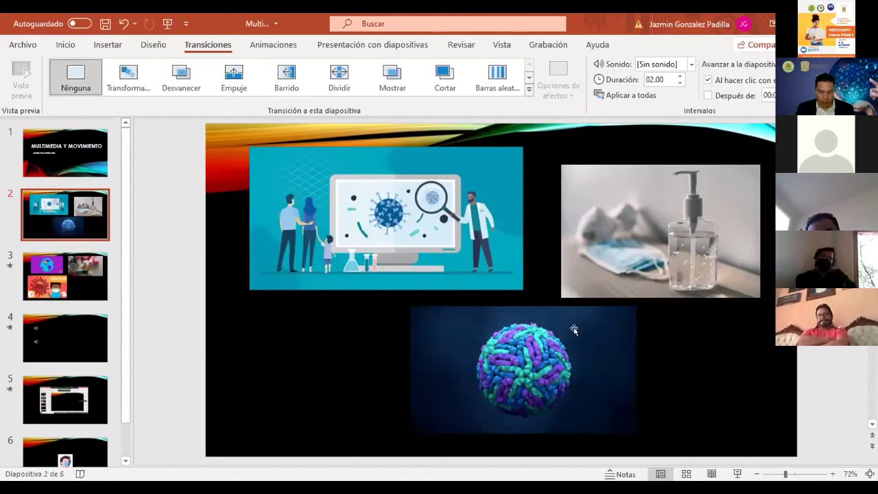
left_click_drag(695, 408, 698, 410)
left_click(695, 409)
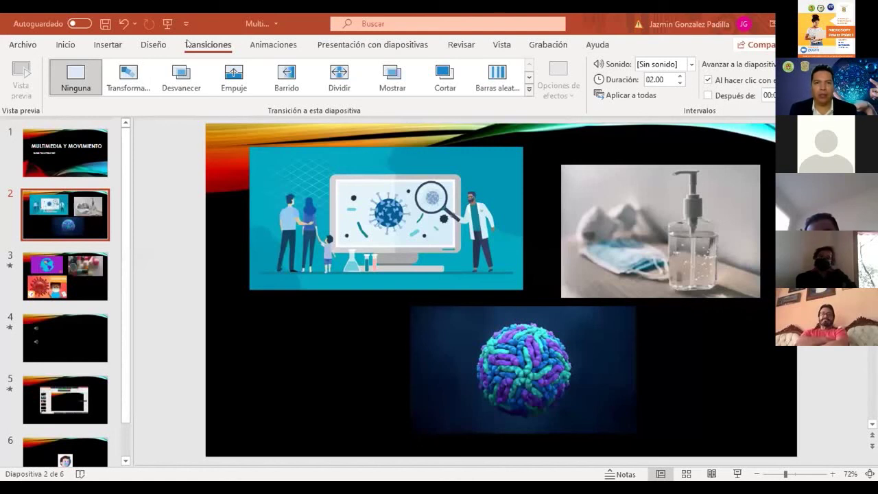
key("Page_Up")
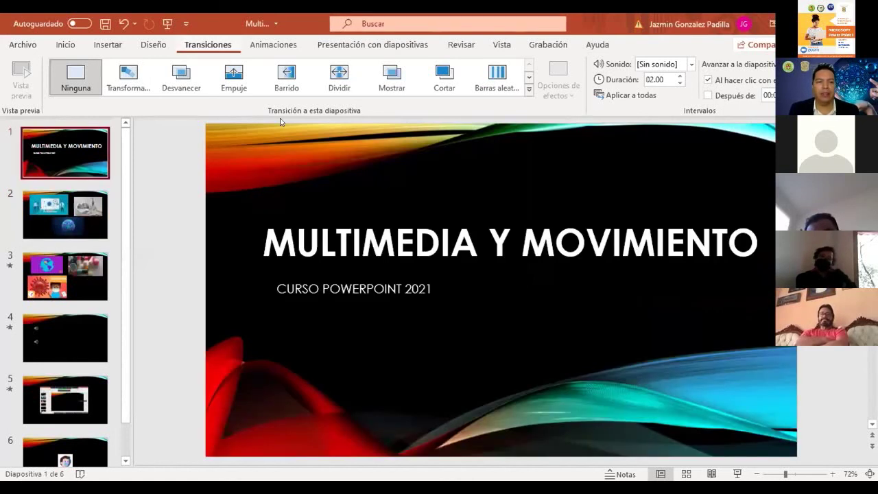
key("alt+k")
key("t")
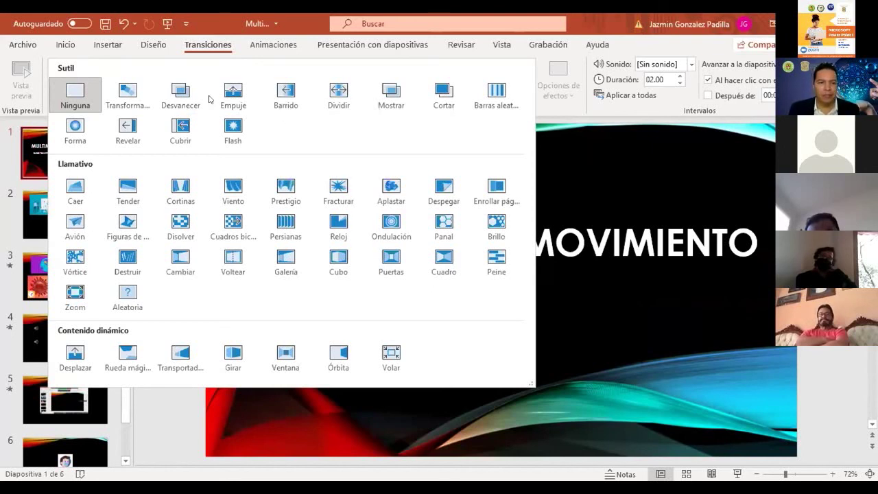
key("Escape")
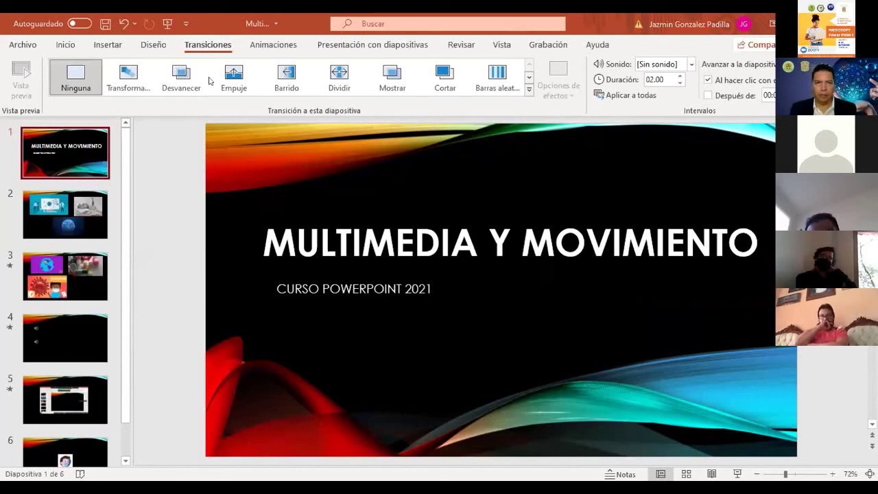
Expand the Transiciones gallery to show every transition style for the title slide.
left_click(529, 93)
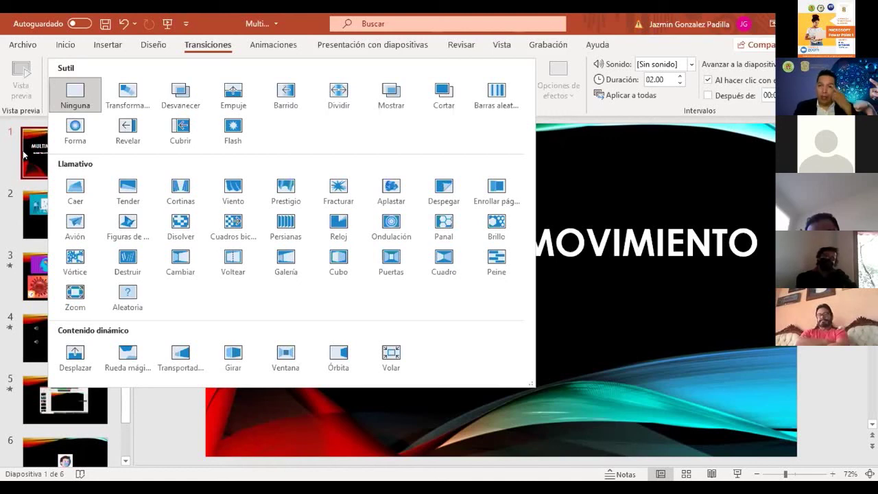
Apply the Cortinas transition to the title slide and preview it.
key("Escape")
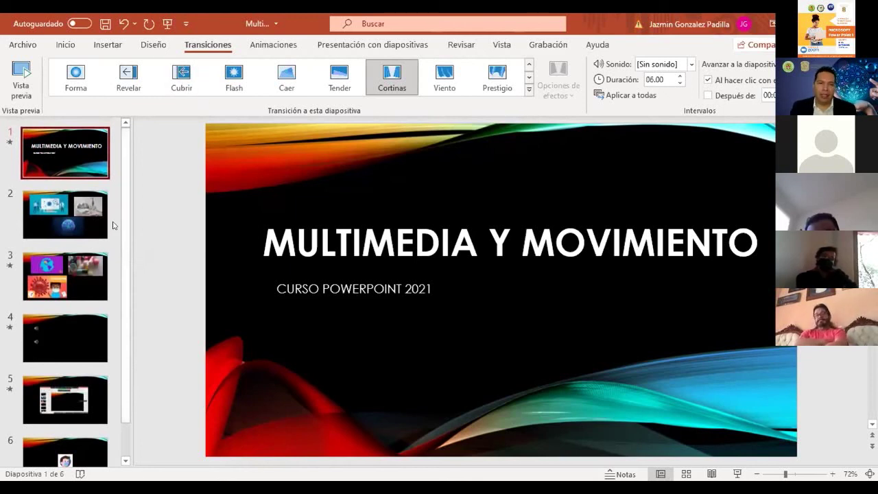
scroll(125, 151, "down", 1)
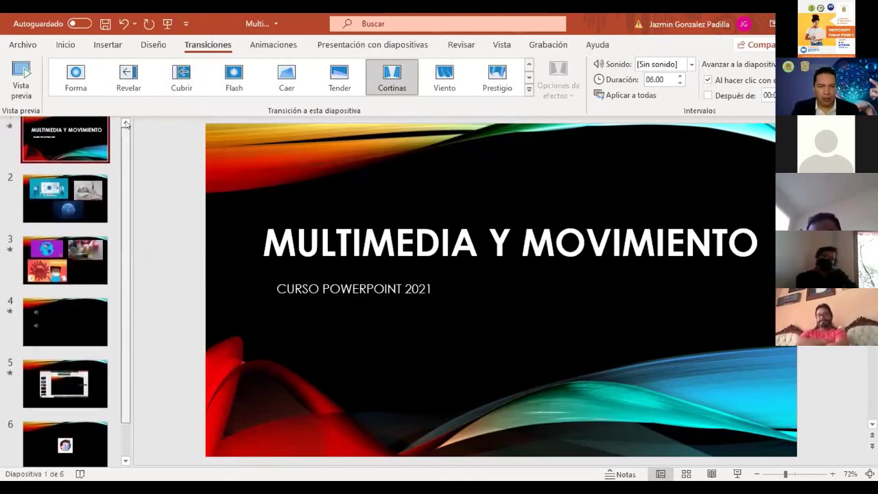
left_click(126, 123)
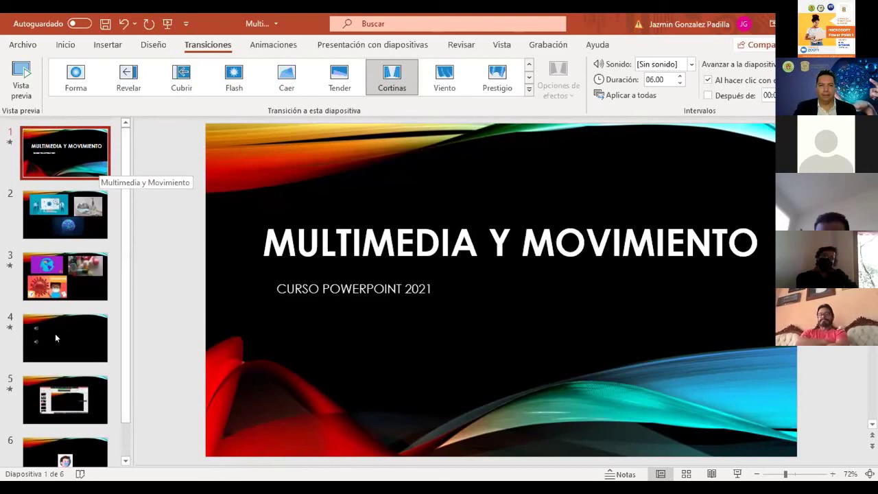
left_click(75, 330)
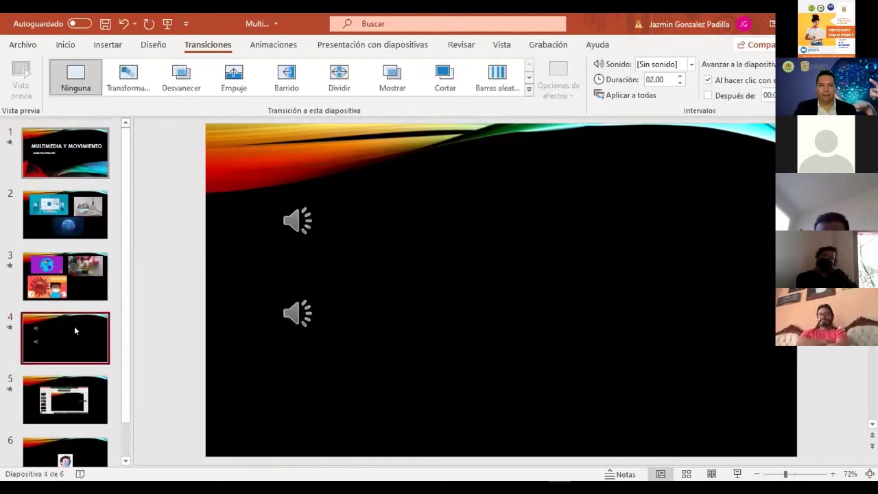
left_click(42, 173)
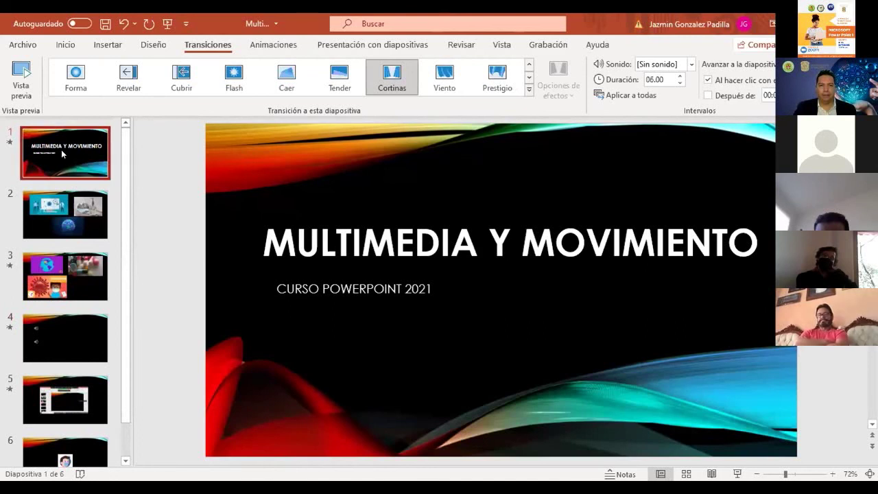
left_click(623, 95)
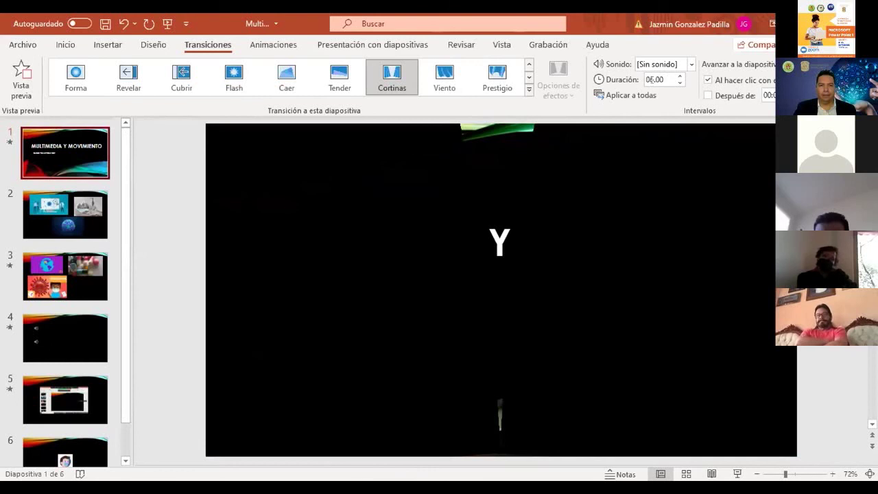
Set the Cortinas duration to 03.00 and keep the transition sound at [Sin sonido].
type("3")
key("Return")
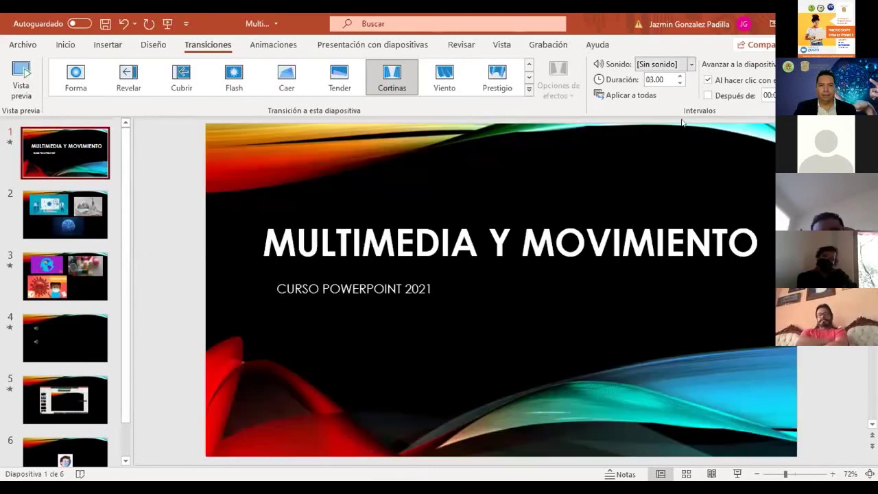
left_click(691, 64)
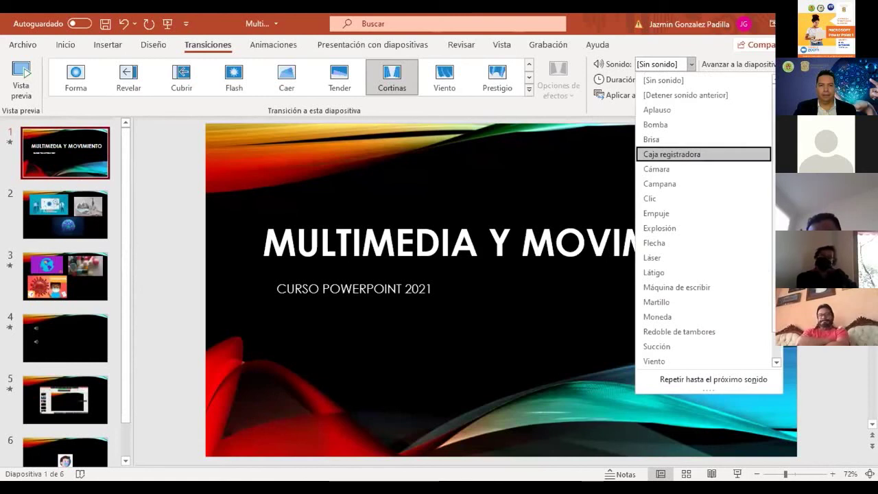
scroll(763, 271, "down", 1)
scroll(704, 219, "up", 1)
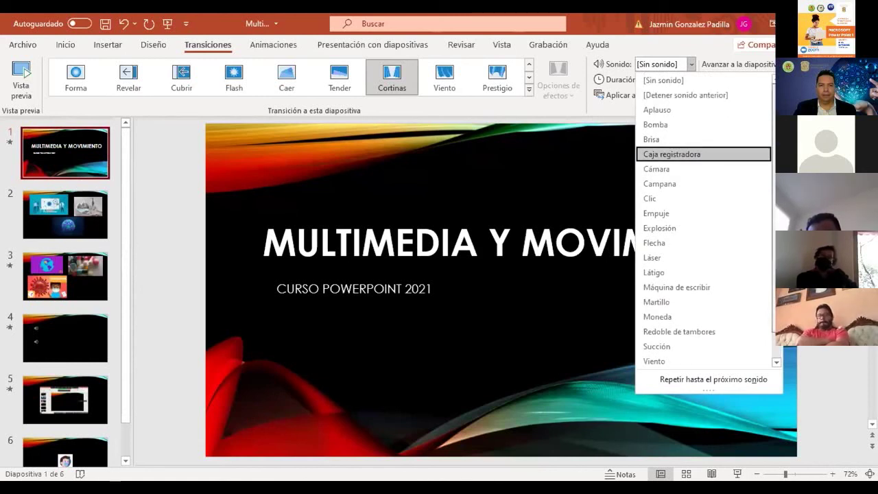
scroll(669, 371, "down", 1)
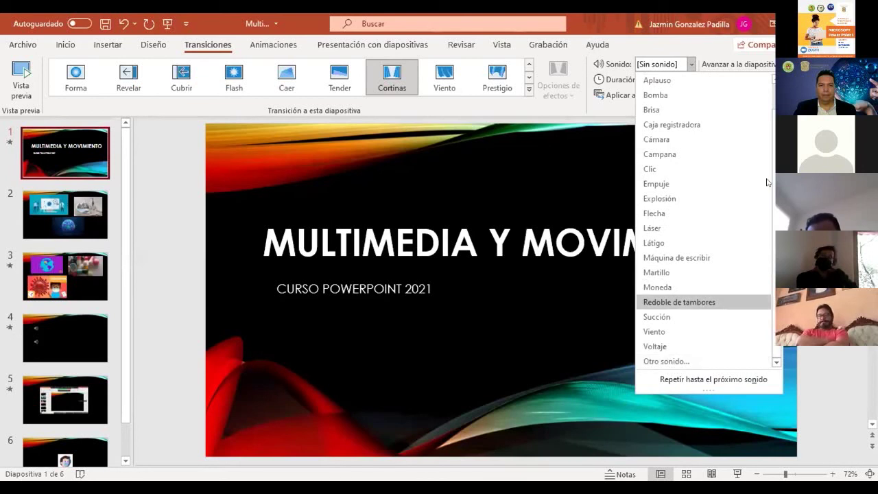
scroll(766, 182, "up", 1)
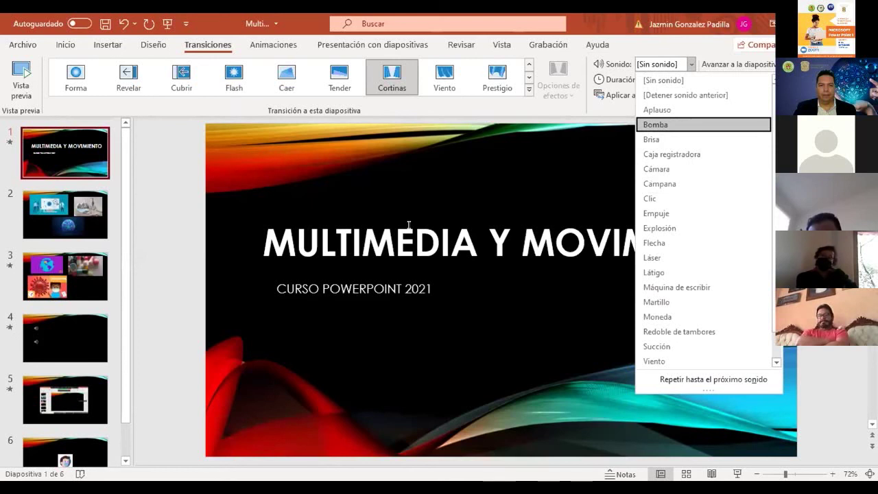
left_click(126, 348)
scroll(127, 236, "down", 1)
scroll(110, 165, "up", 1)
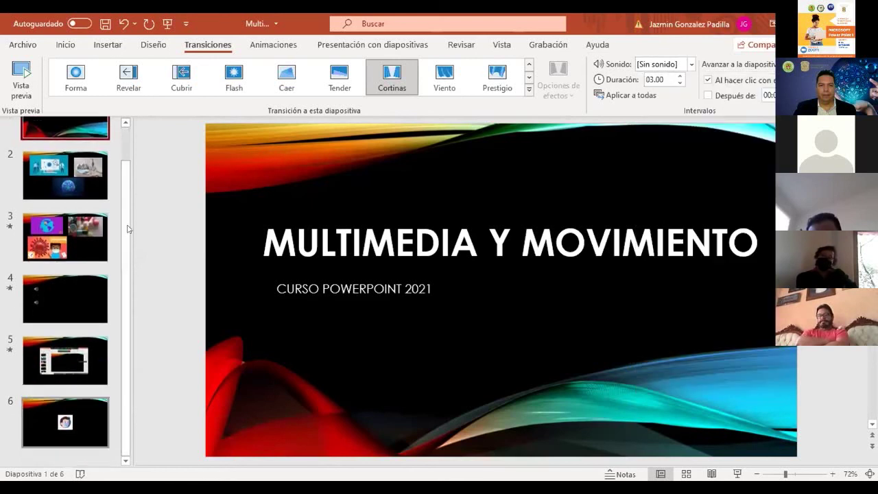
key("End")
left_click(37, 145)
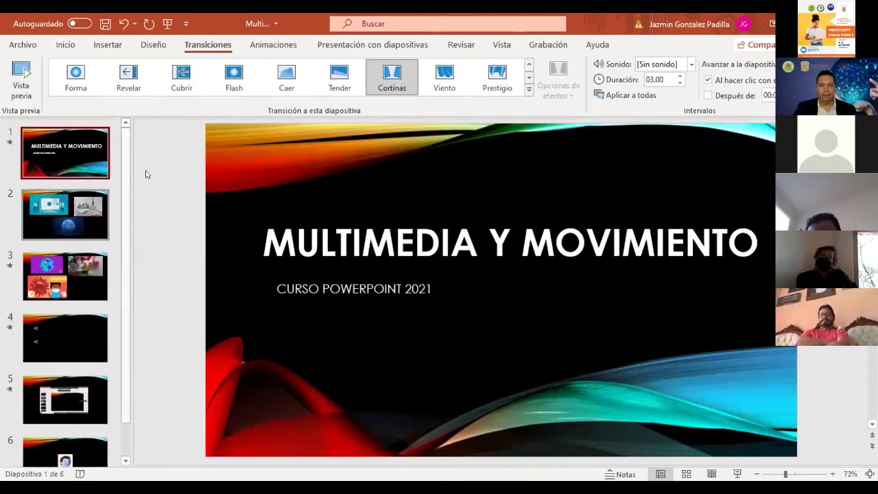
Give slides 2 and 3 transitions, Aplastar on slide 3, and start the show with F5.
left_click(57, 211)
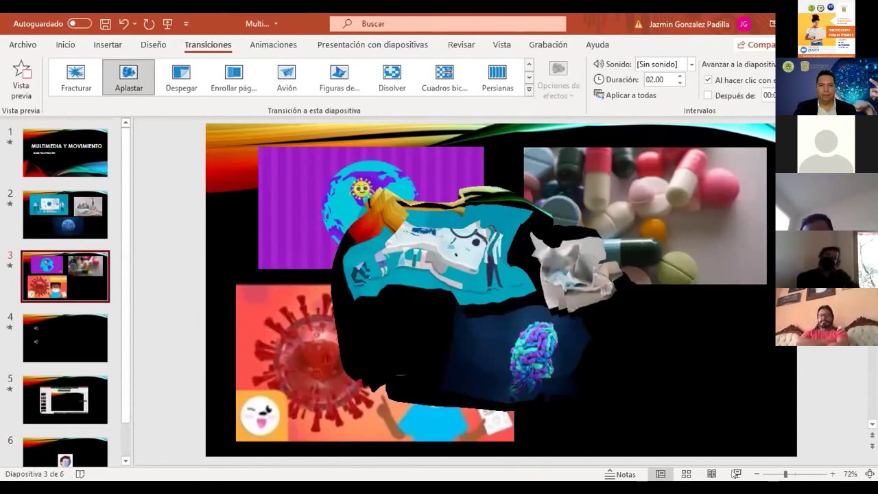
key("F5")
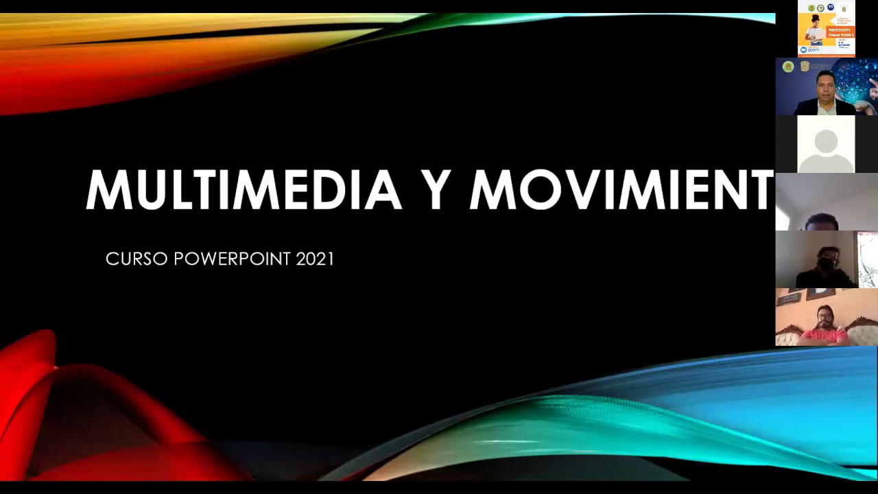
Step through the first three slides in the show, going back once, then end the show with Esc.
key("Right")
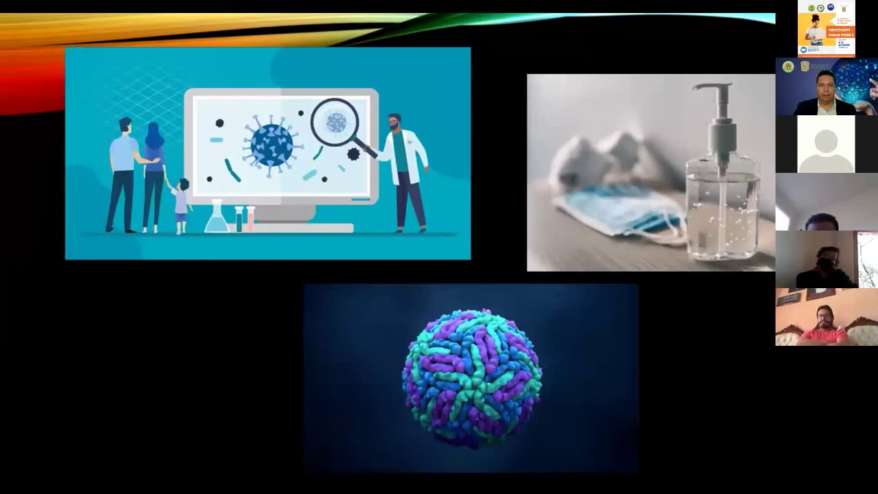
key("Right")
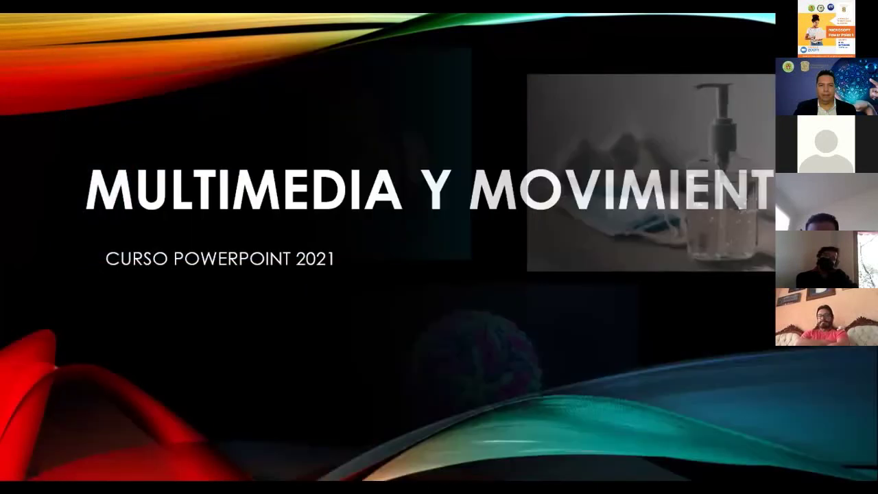
key("Left")
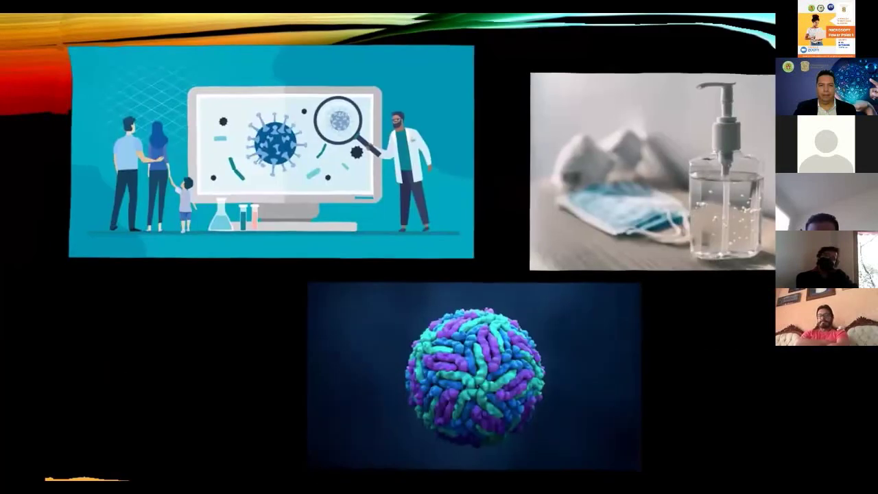
key("Left")
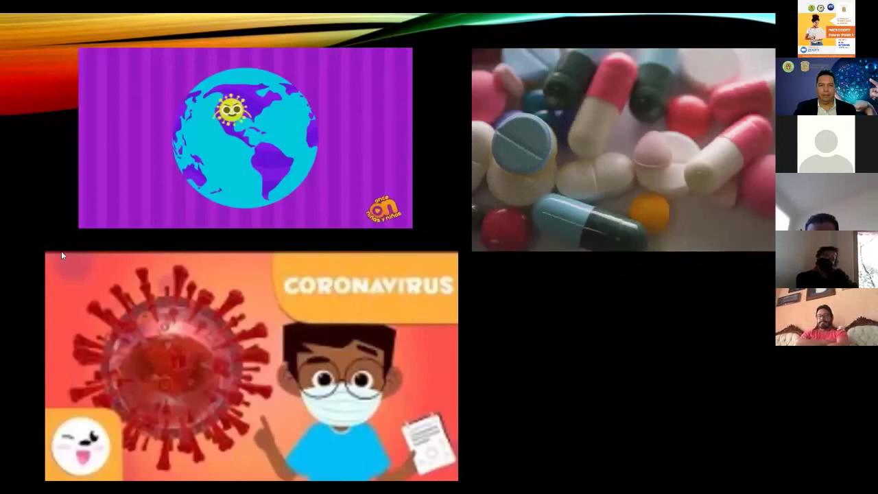
key("Escape")
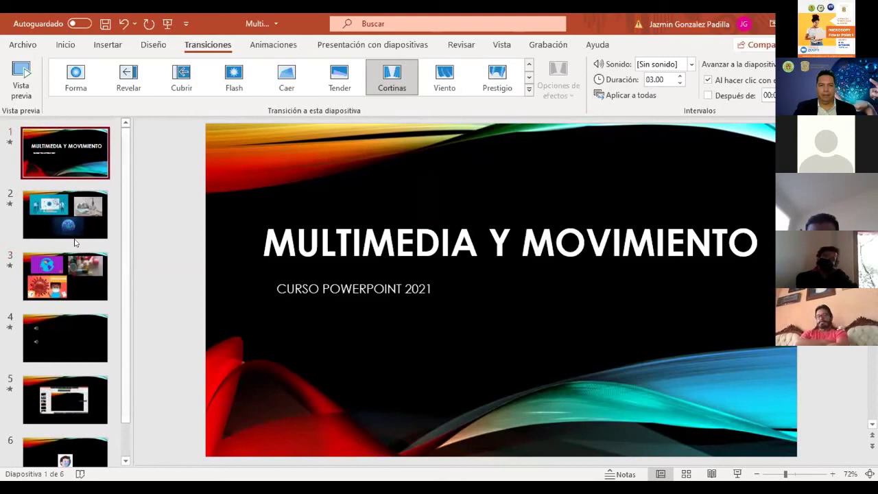
Return to the title slide and preview the slide show twice from the start with F5.
left_click(68, 205)
key("Up")
key("F5")
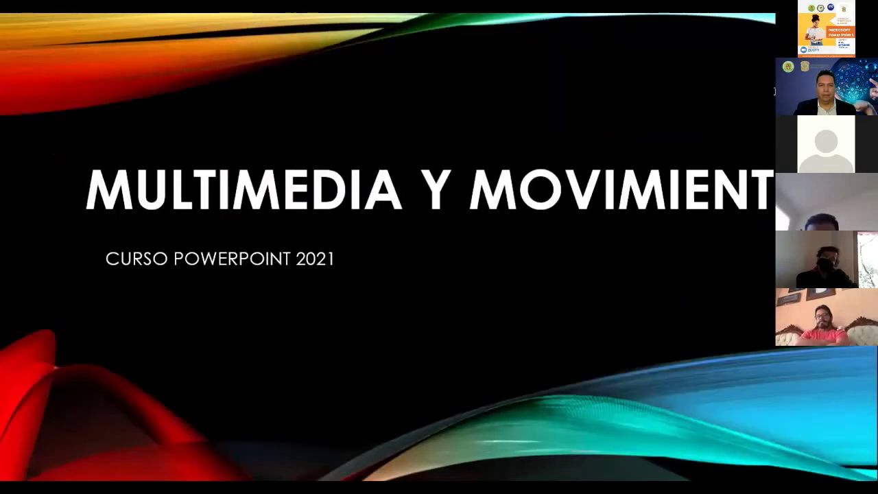
key("Escape")
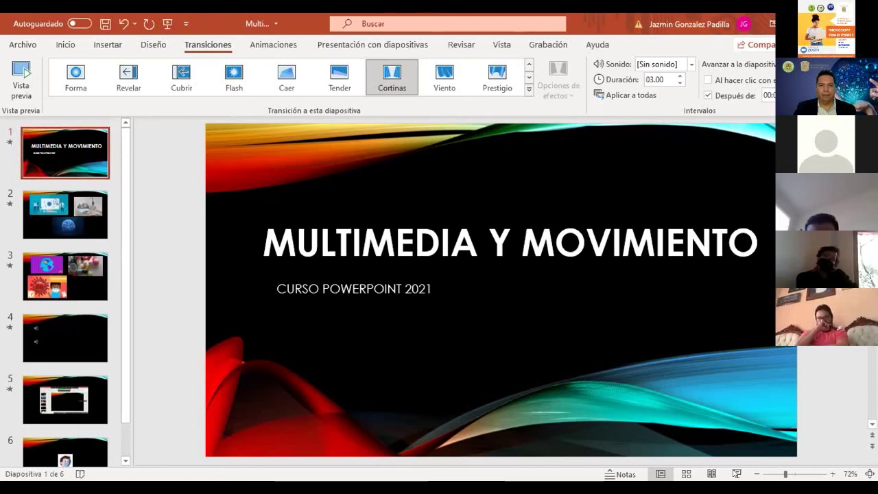
key("F5")
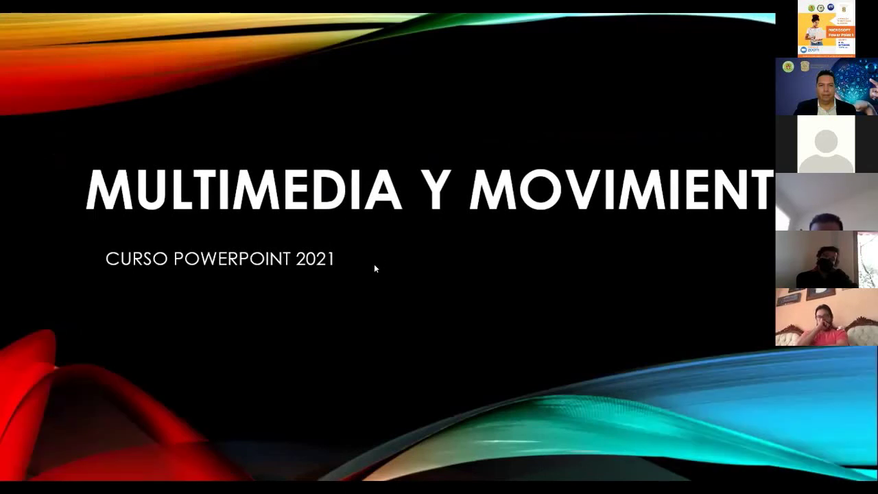
left_click(374, 268)
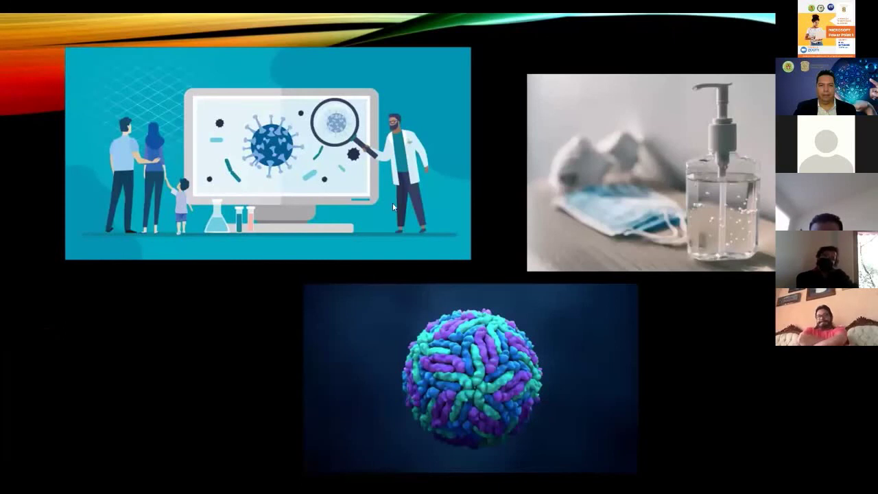
key("Escape")
key("Page_Up")
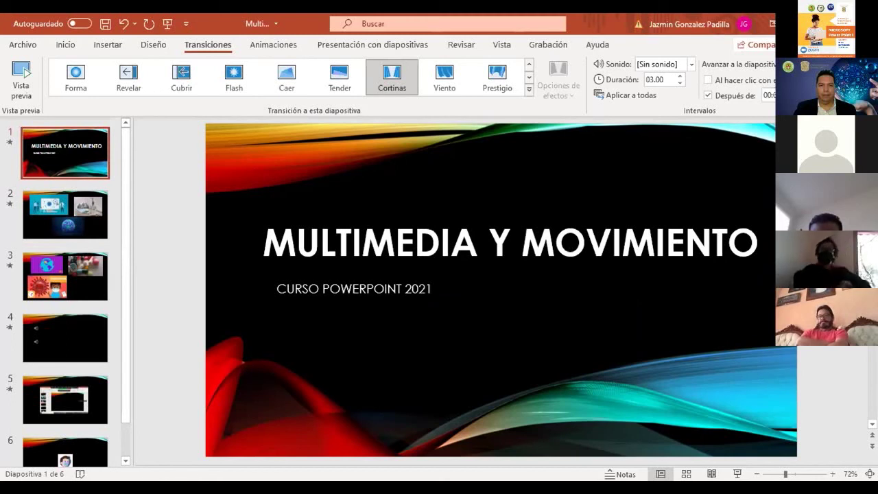
Tick 'Después de' so the title slide advances automatically after the set time.
left_click(769, 96)
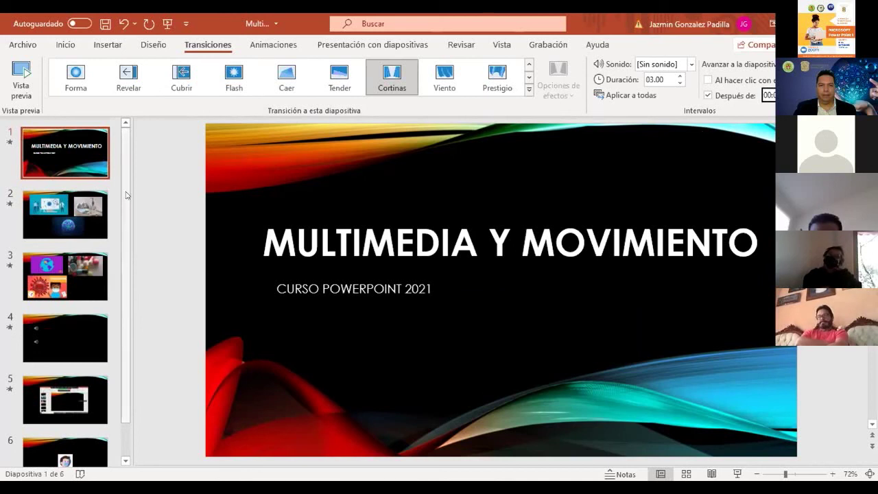
scroll(119, 243, "down", 2)
scroll(114, 157, "up", 2)
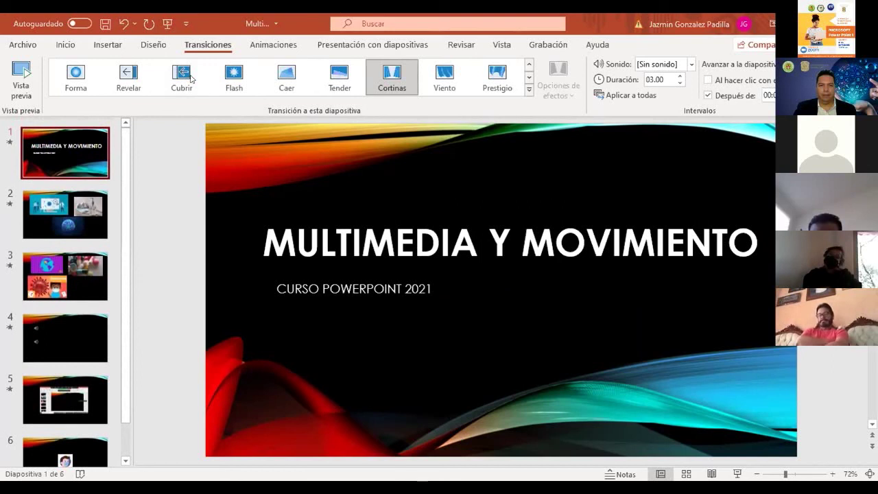
On Animaciones, return to slide 1 and select the whole 'MULTIMEDIA Y MOVIMIENTO' title placeholder.
left_click(273, 44)
left_click(87, 209)
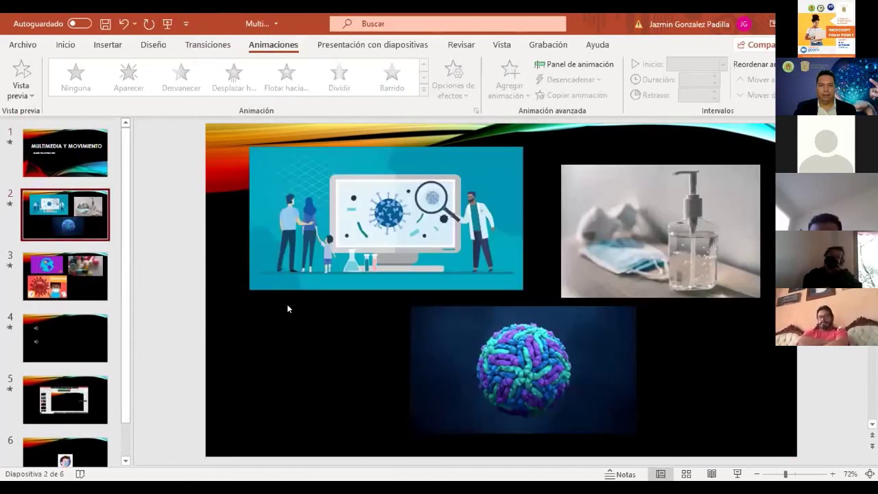
left_click(62, 163)
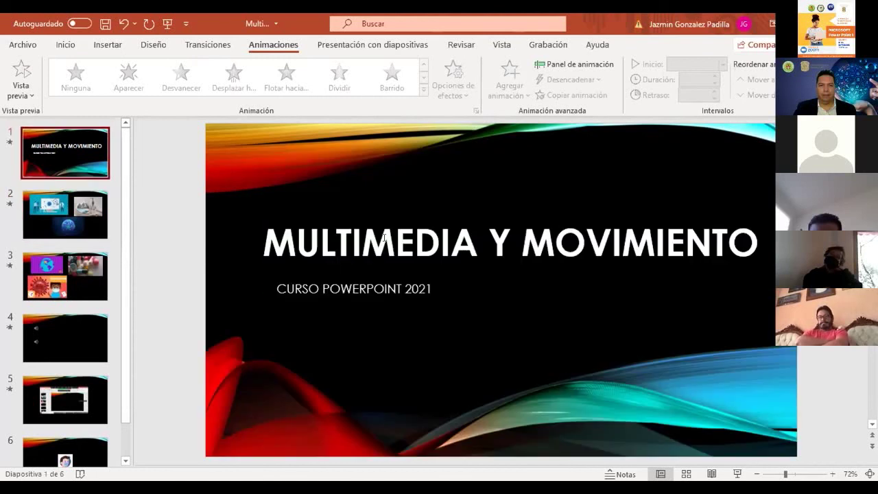
left_click(406, 219)
left_click(407, 175)
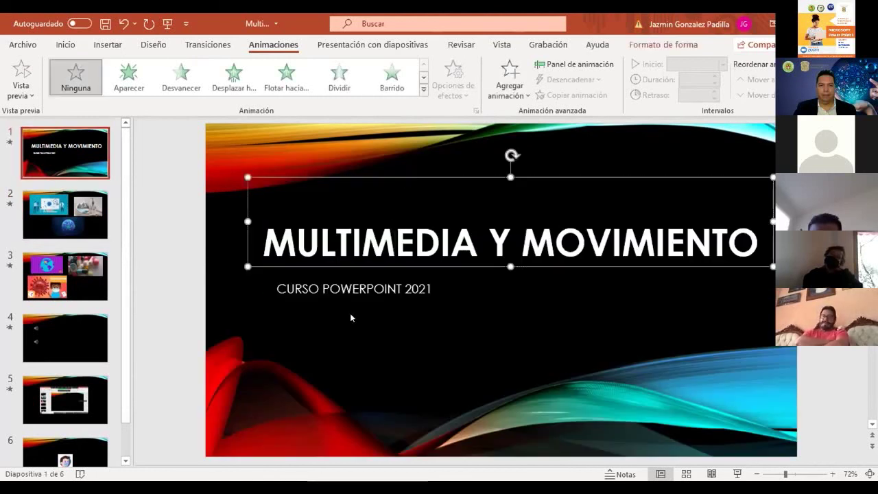
left_click(374, 199)
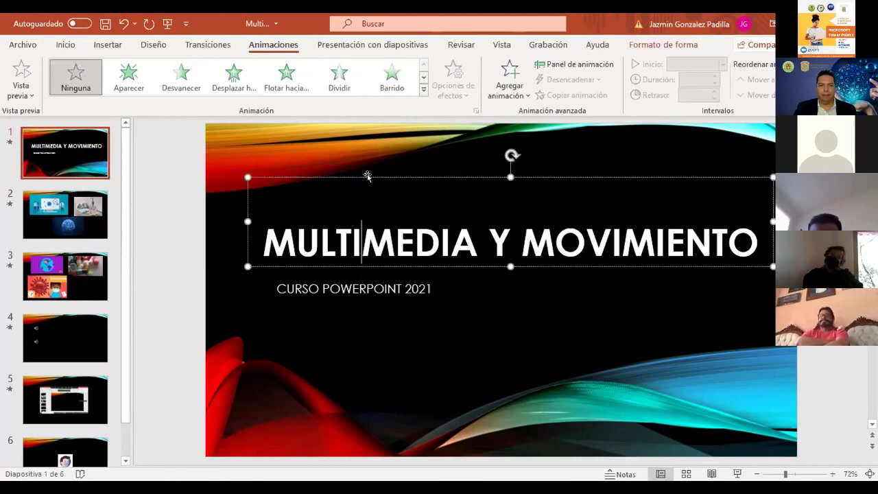
left_click(369, 176)
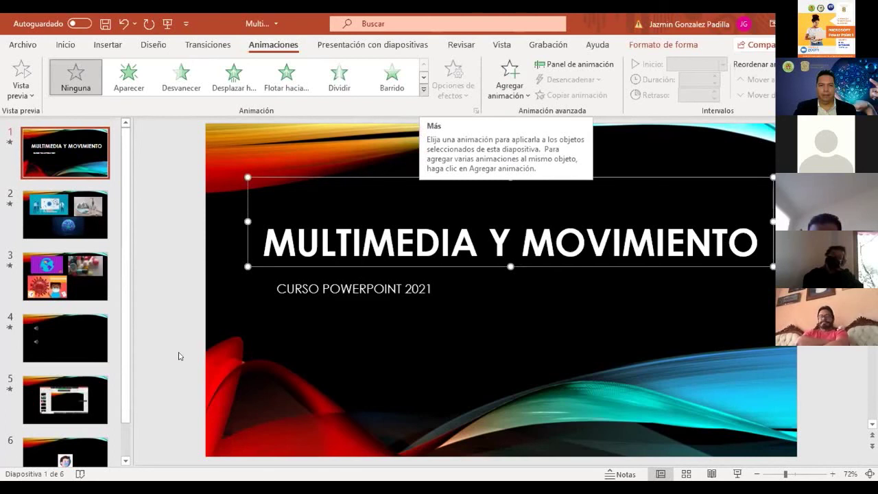
left_click(423, 89)
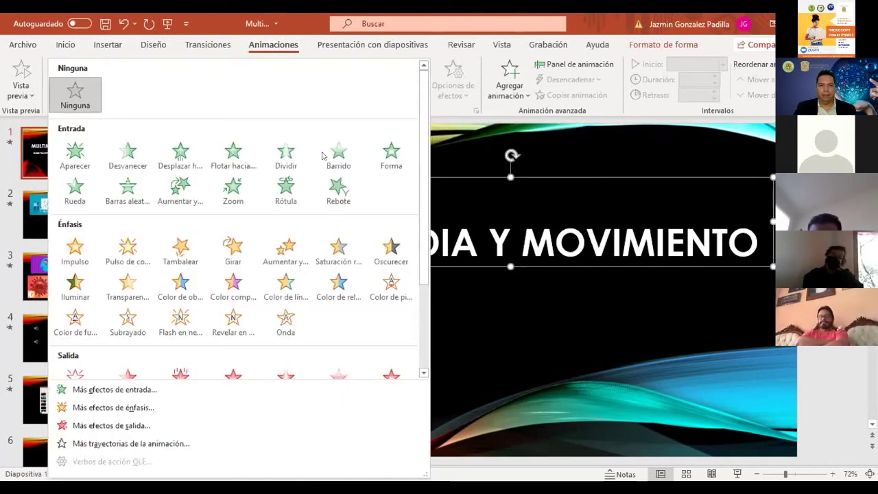
scroll(352, 157, "down", 3)
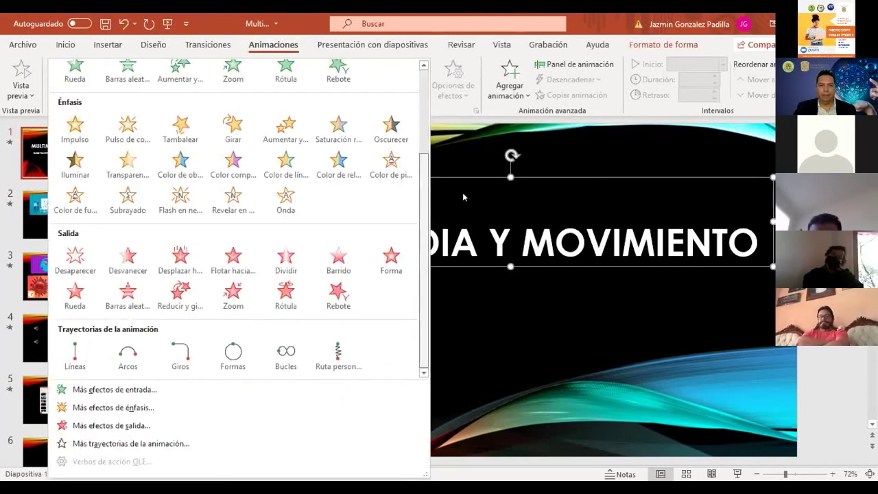
scroll(463, 198, "up", 3)
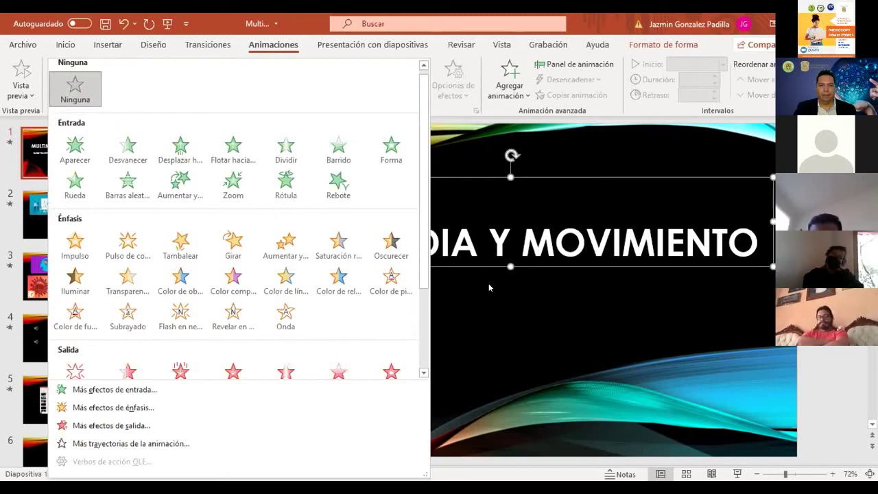
scroll(489, 287, "down", 3)
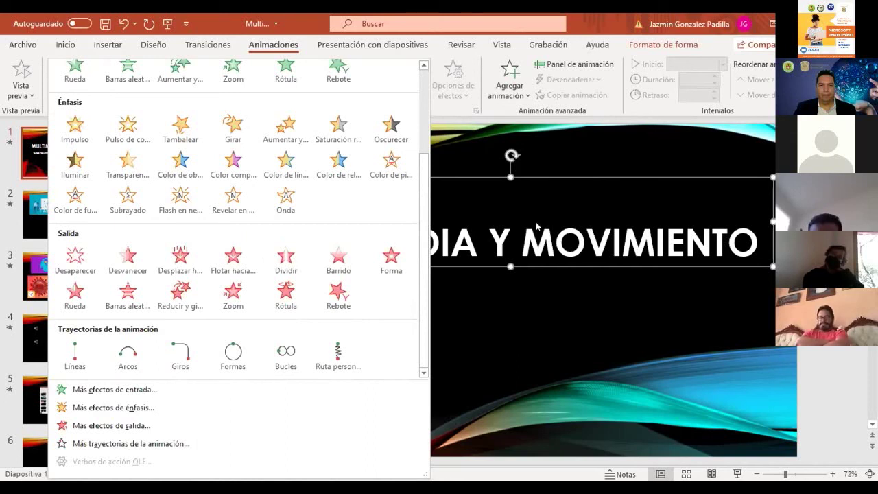
left_click(471, 265)
left_click(510, 172)
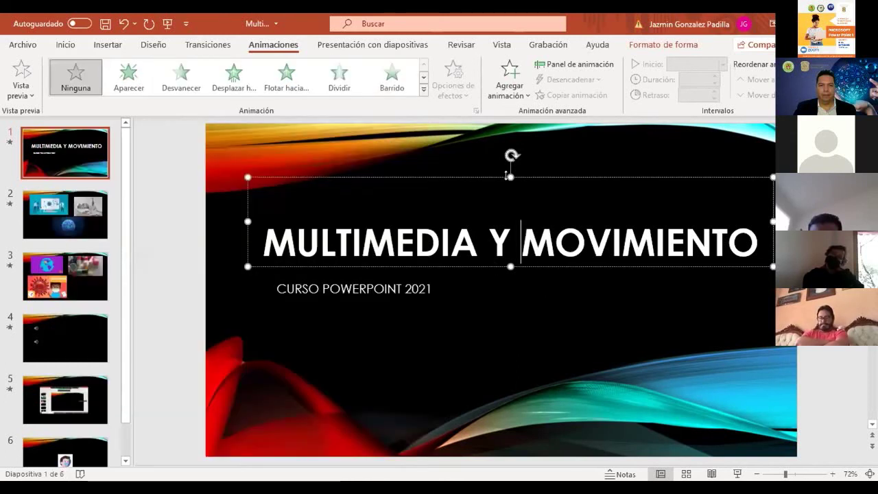
left_click(459, 267)
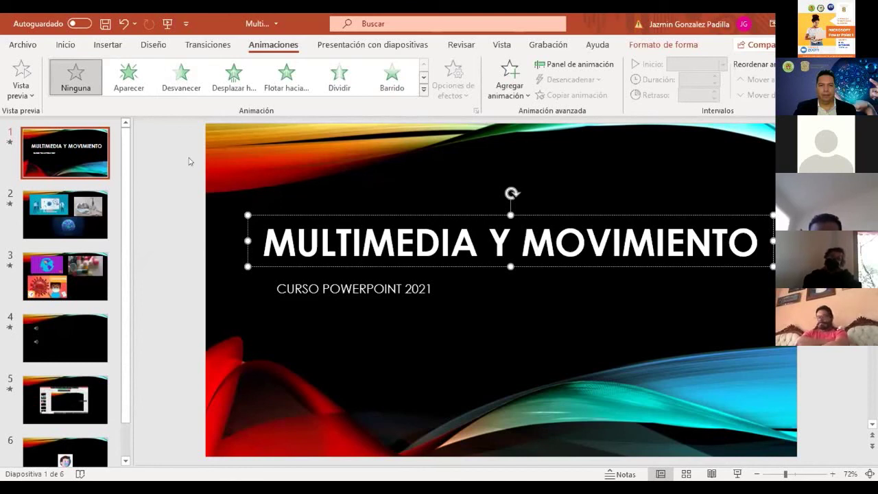
Apply Desplazar hacia arriba to the title and the Aumentar y girar entrance to the subtitle.
left_click(234, 76)
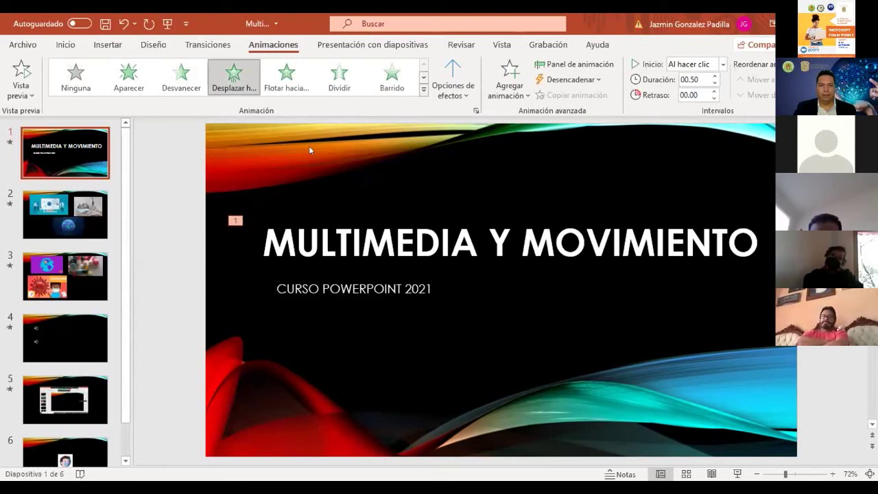
key("Tab")
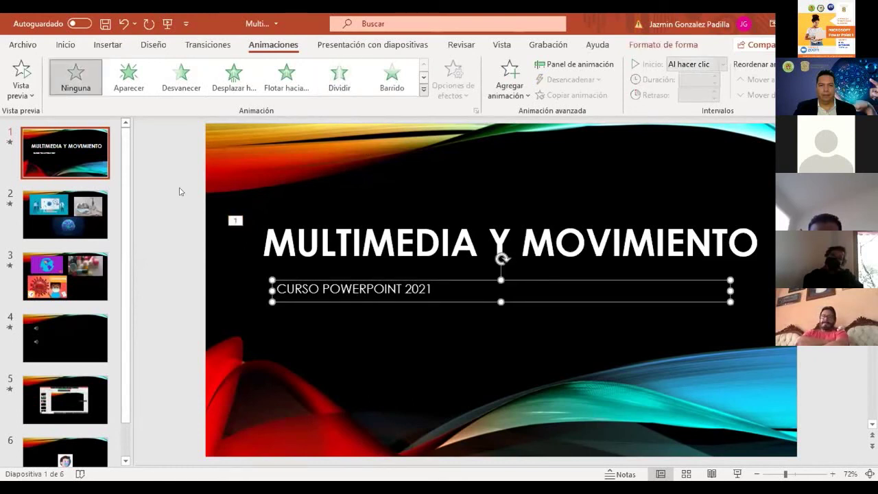
key("ctrl+y")
left_click(258, 287)
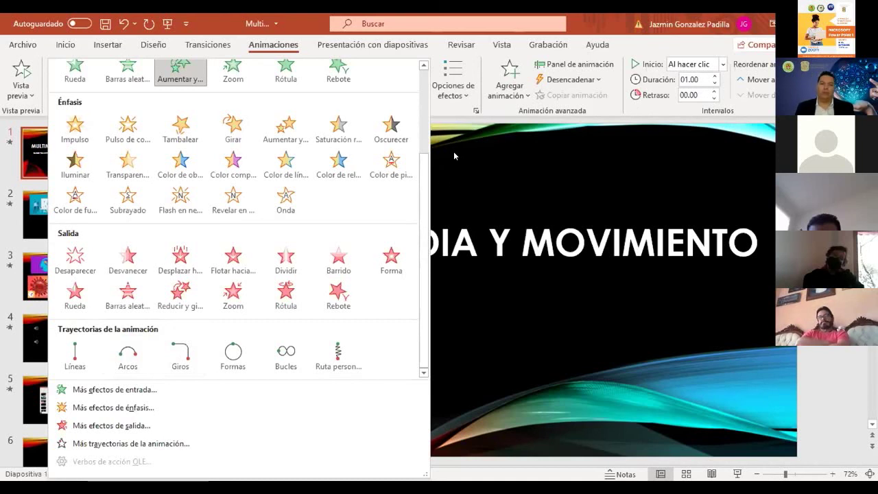
left_click(442, 184)
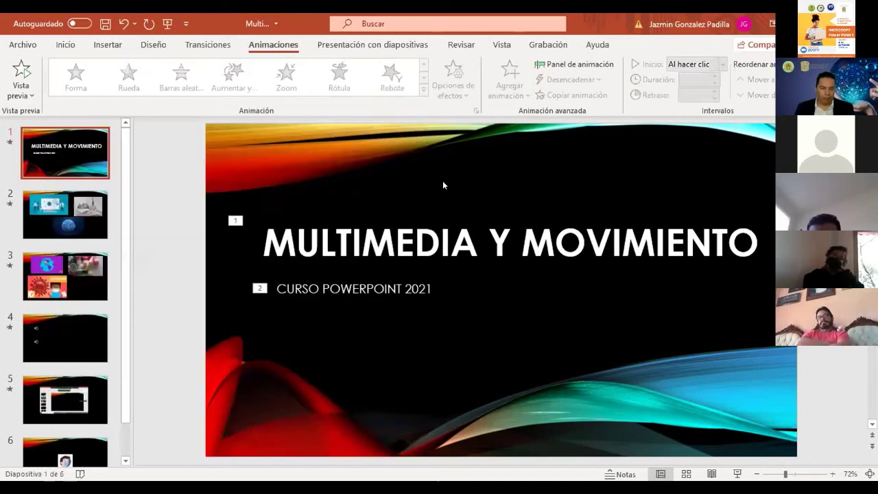
Make the subtitle animation start together with the title, lasting 01.00.
left_click(286, 288)
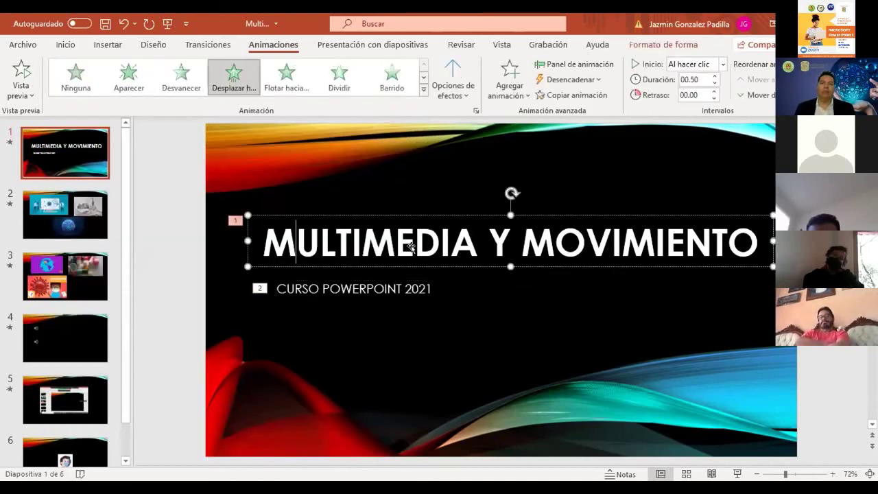
key("Tab")
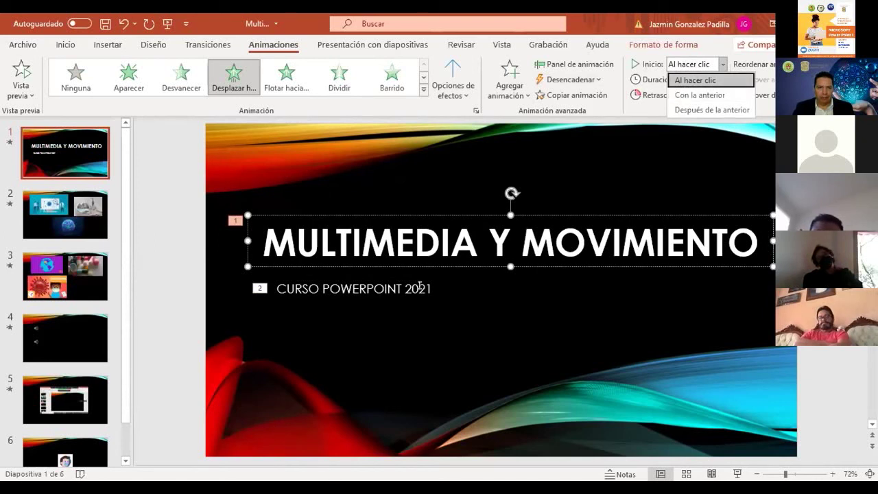
left_click(415, 259)
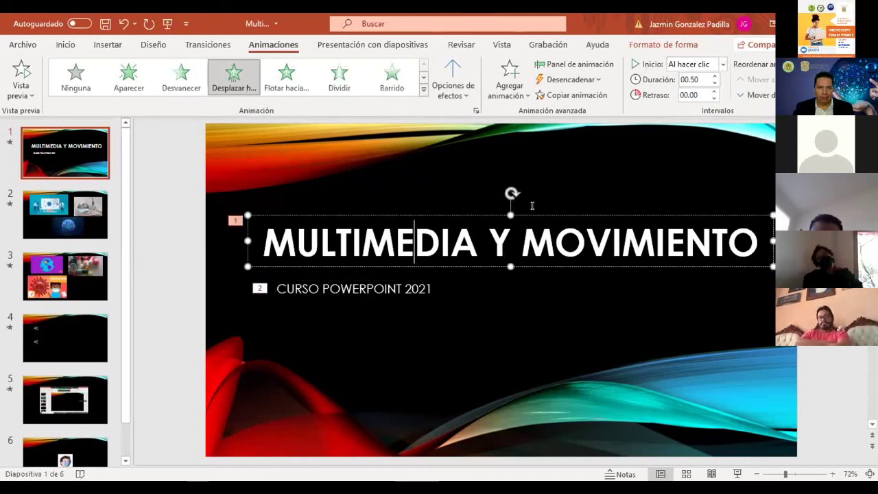
left_click(405, 290)
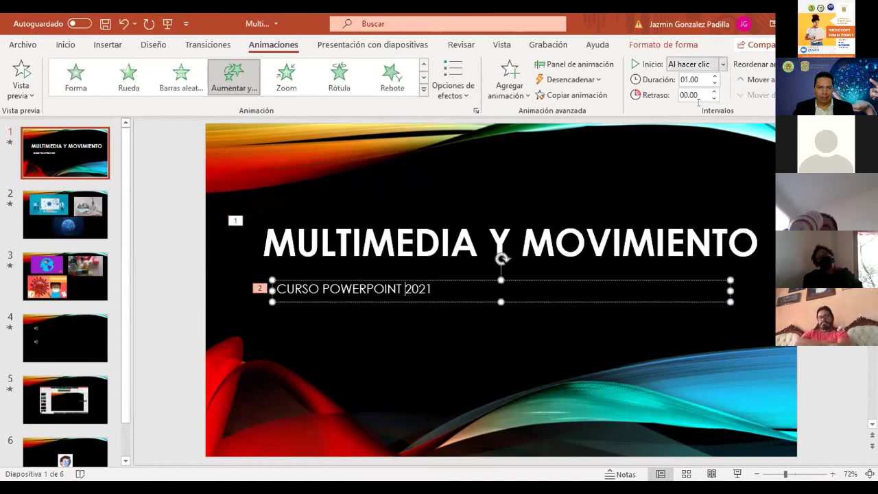
left_click(573, 318)
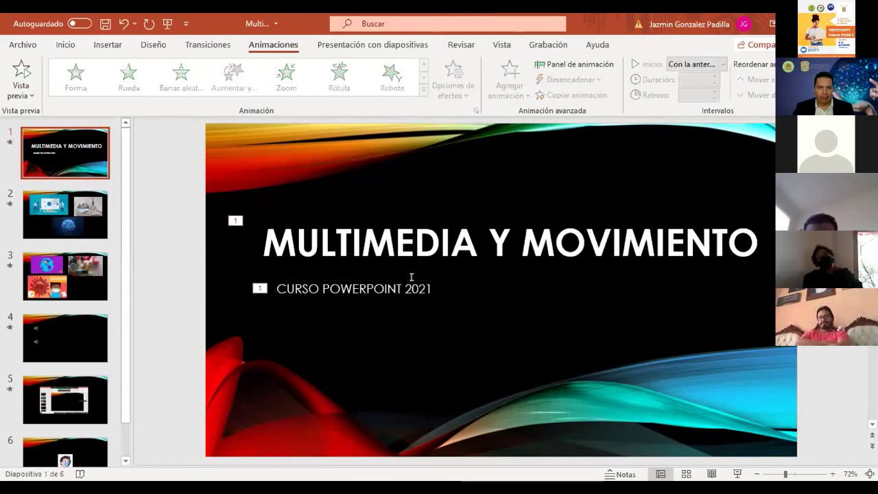
left_click(618, 244)
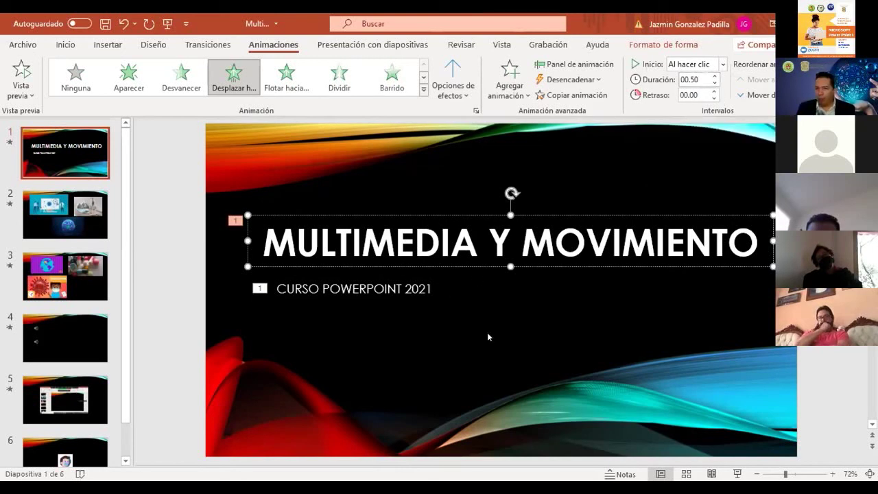
left_click(417, 291)
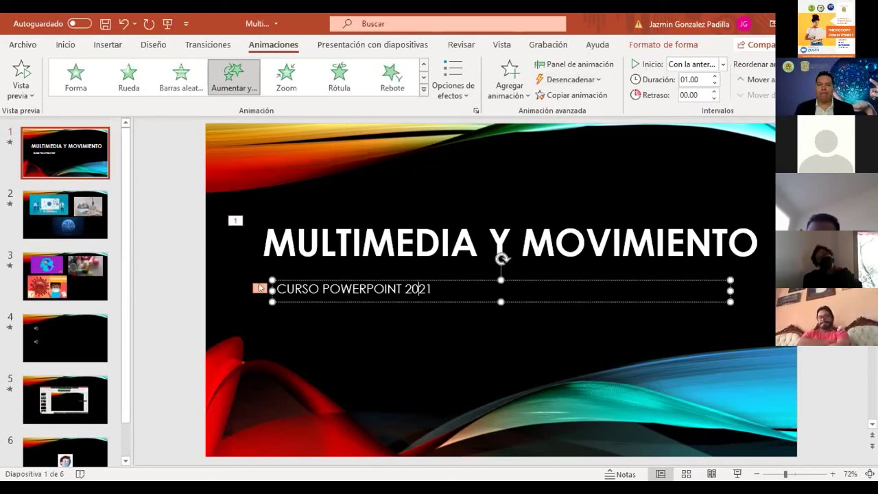
Check the title and subtitle animations, then open Panel de animación.
left_click(238, 235)
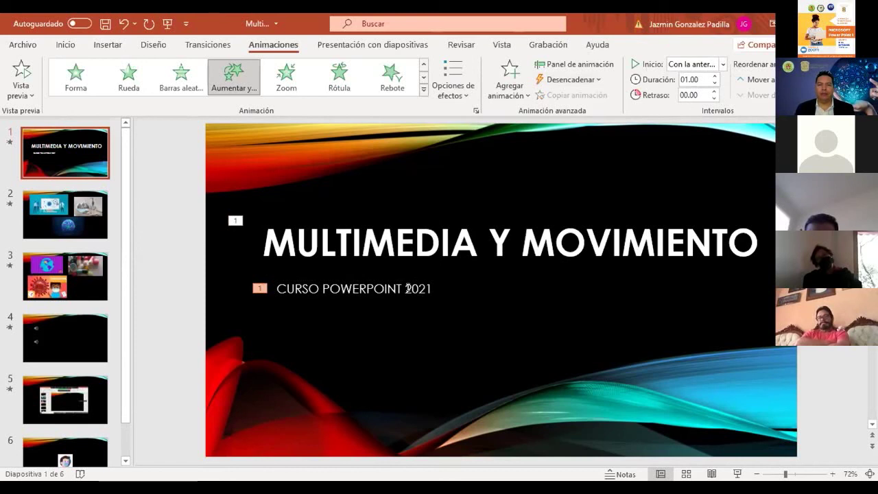
left_click(407, 238)
left_click(357, 288)
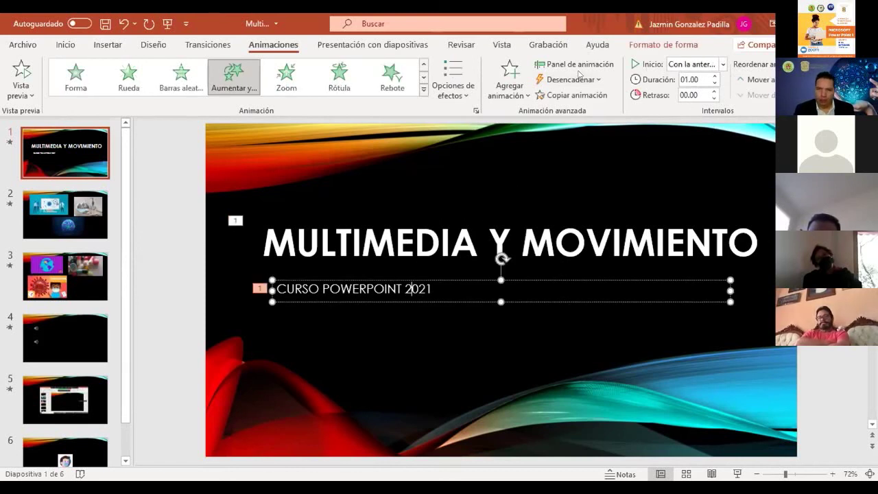
left_click(511, 242)
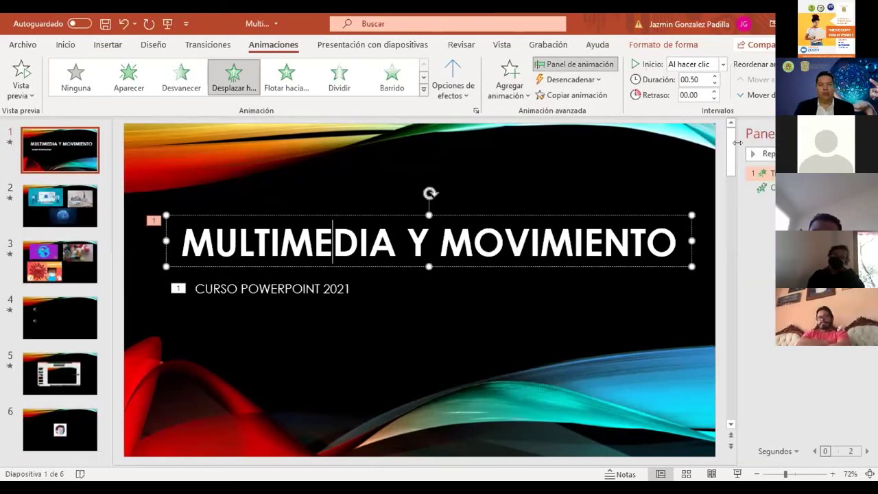
Widen the Animation Pane, confirm title and subtitle start together, then close the pane.
left_click_drag(737, 143, 554, 144)
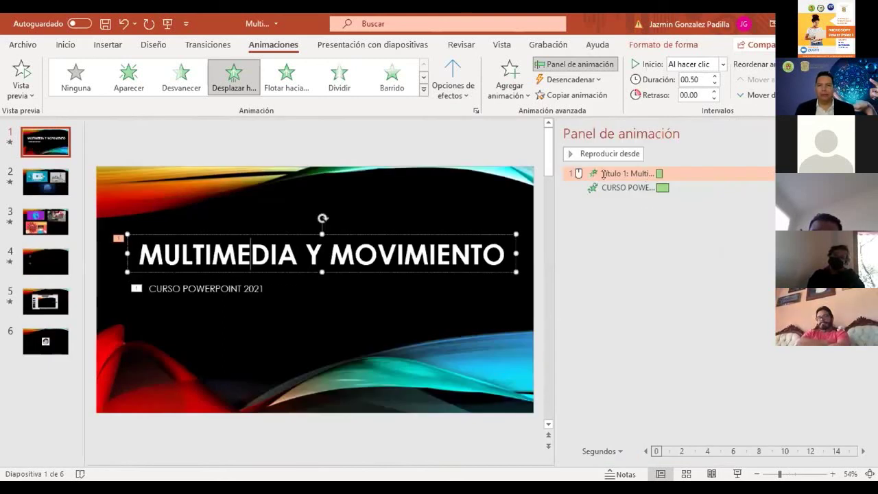
key("Down")
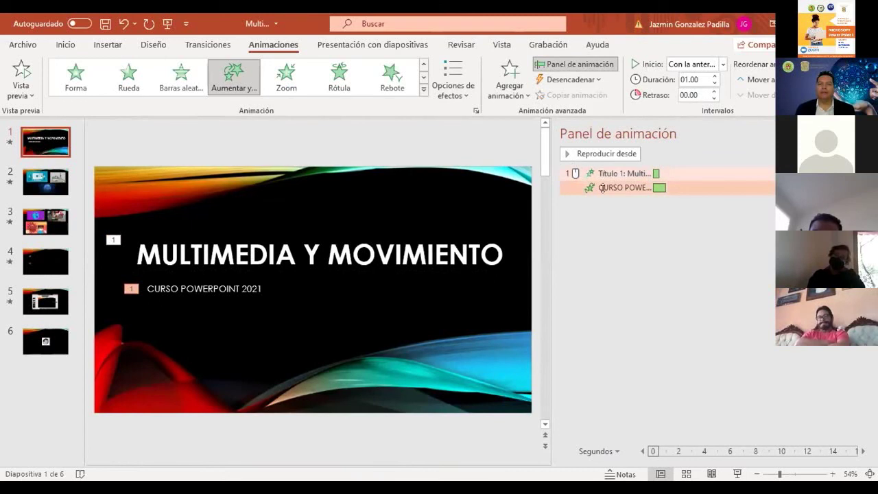
key("Up")
left_click(600, 185)
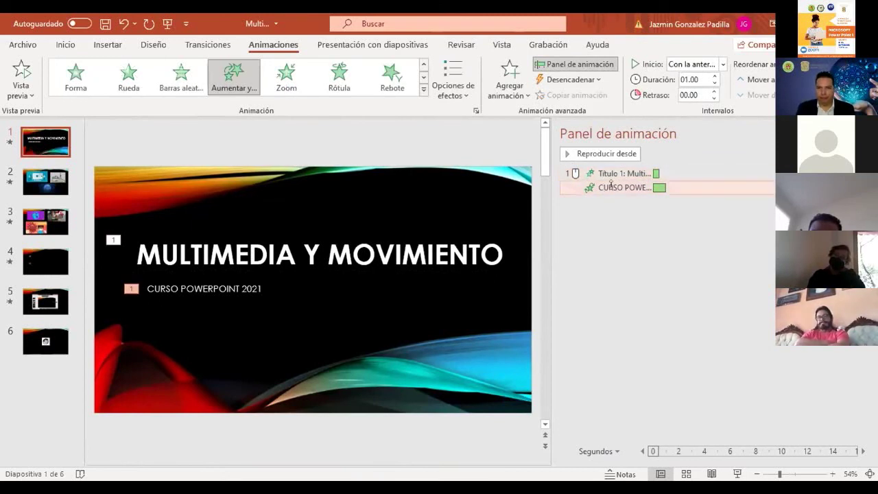
mouse_move(658, 187)
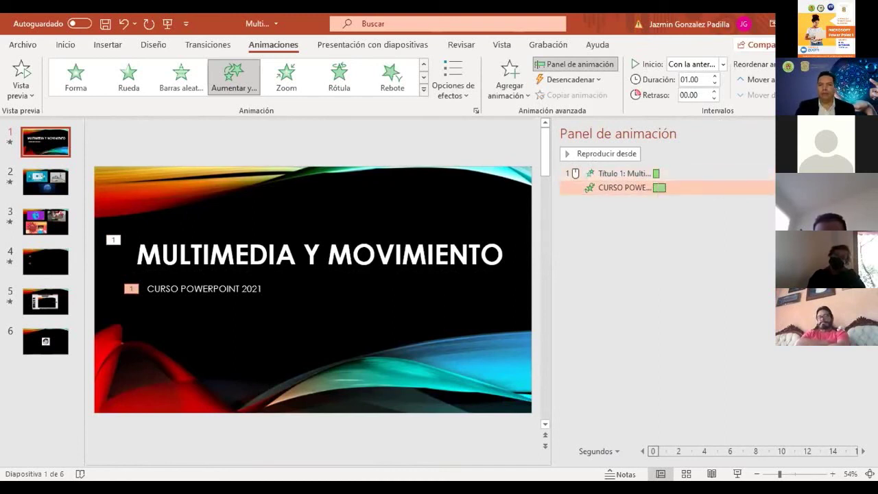
left_click(862, 133)
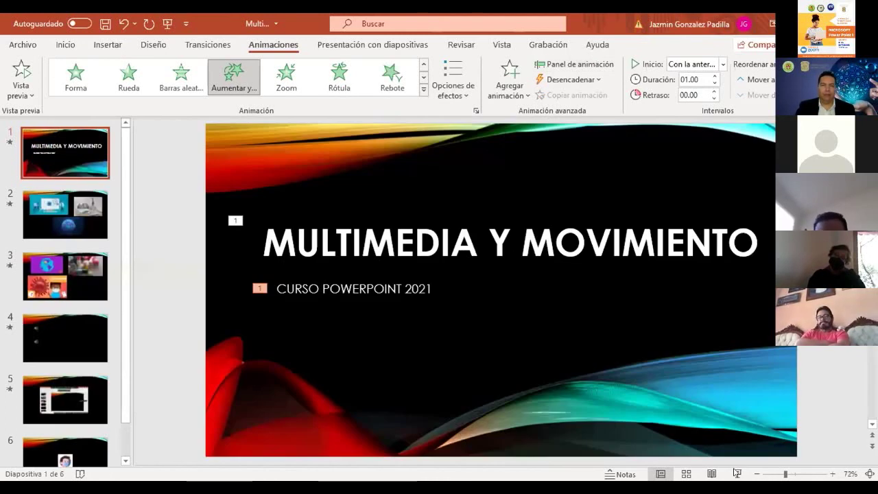
key("F5")
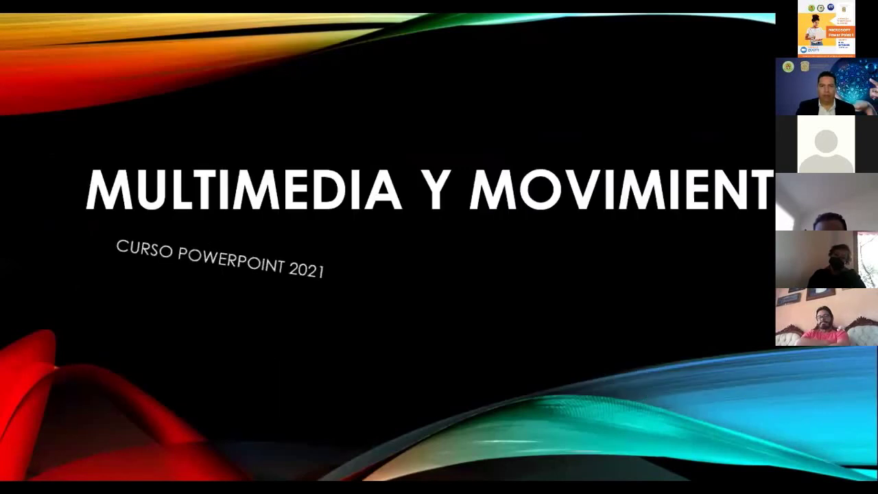
key("Right")
key("Left")
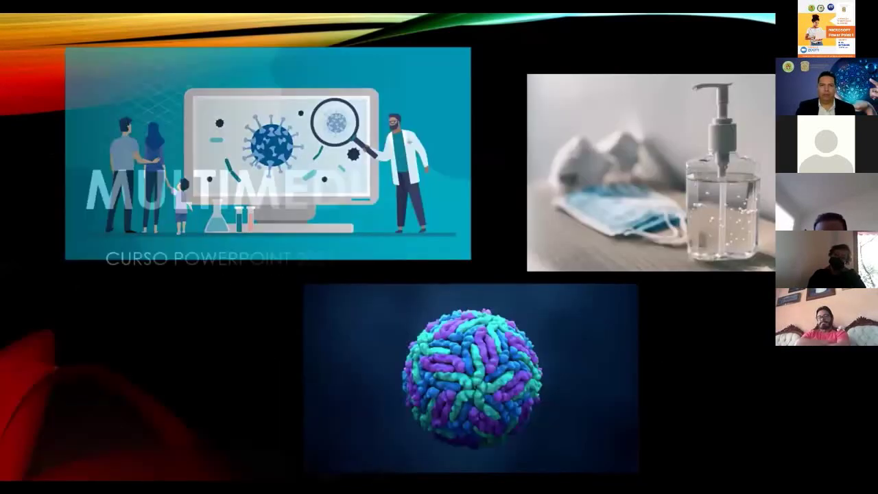
key("Right")
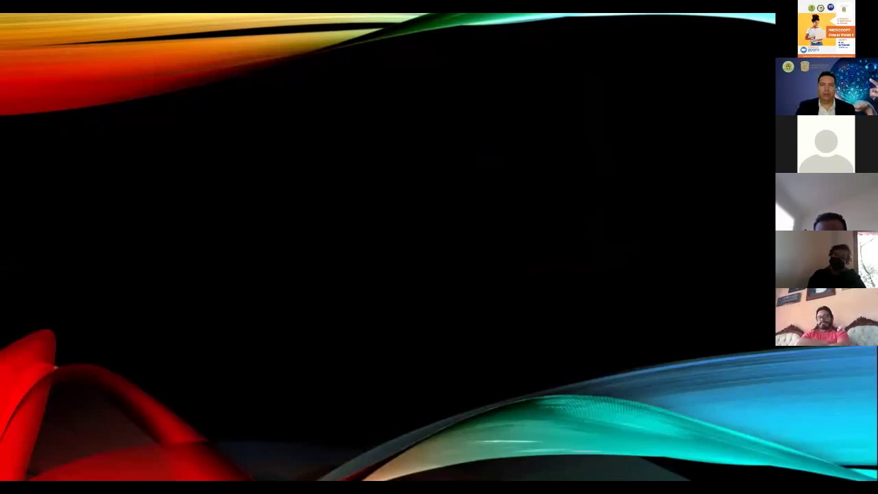
key("Escape")
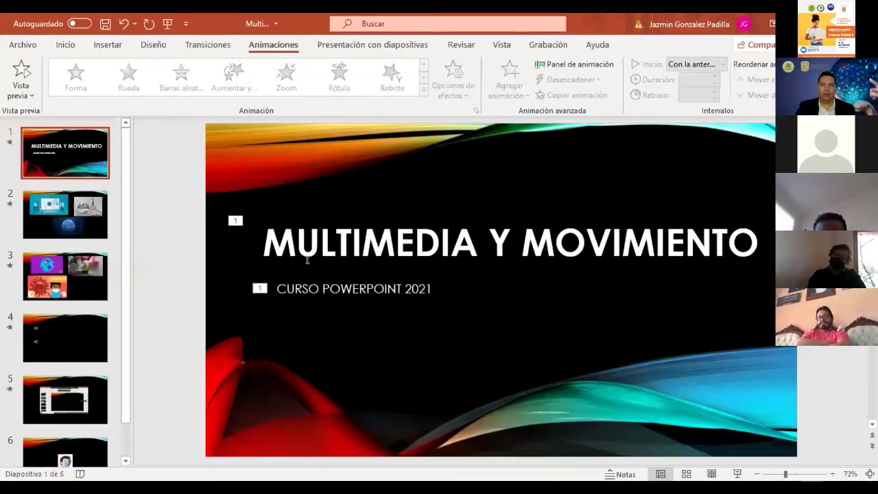
left_click(288, 242)
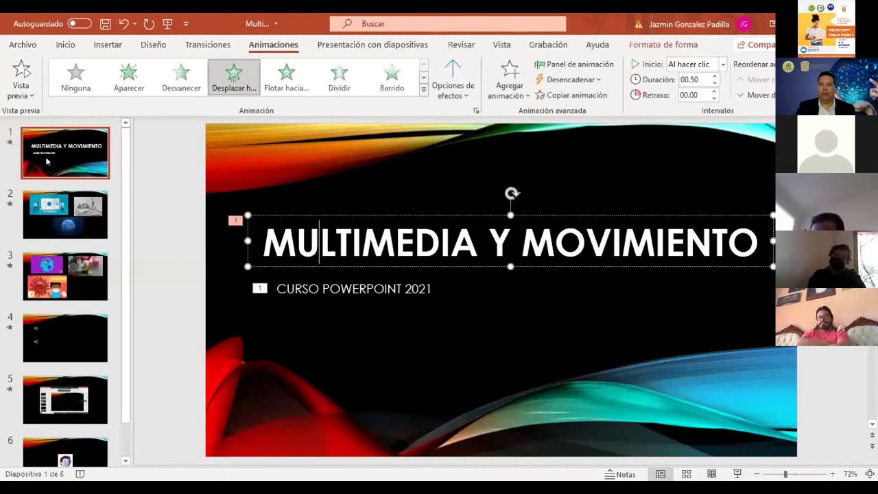
key("Escape")
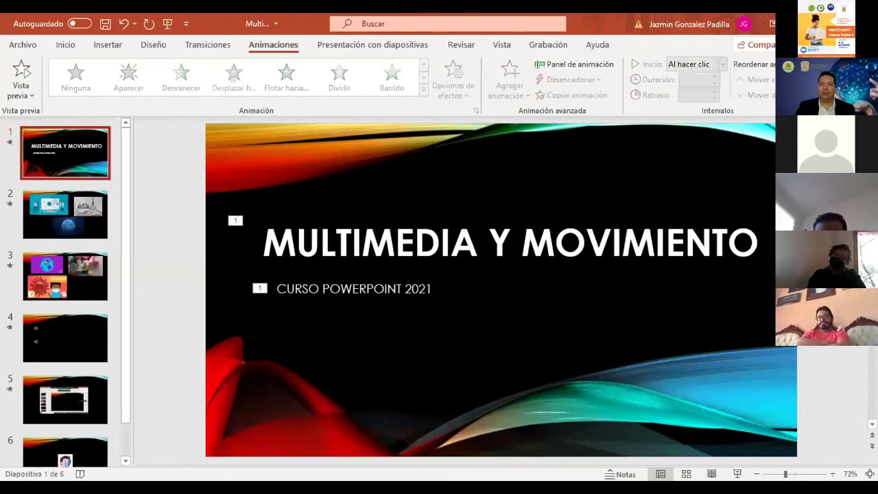
Show the Transiciones tab with the title slide's Cortinas transition.
left_click(208, 45)
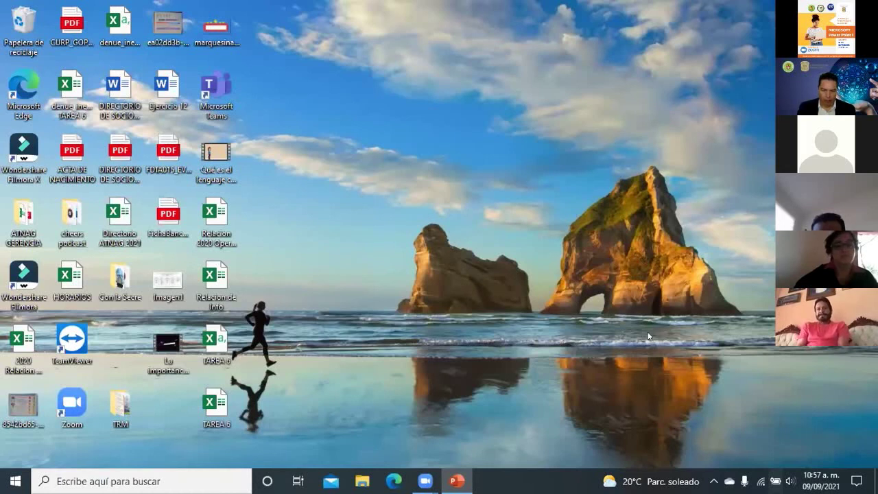
Set the Windows projection mode to Duplicado with Win+P.
key("super+p")
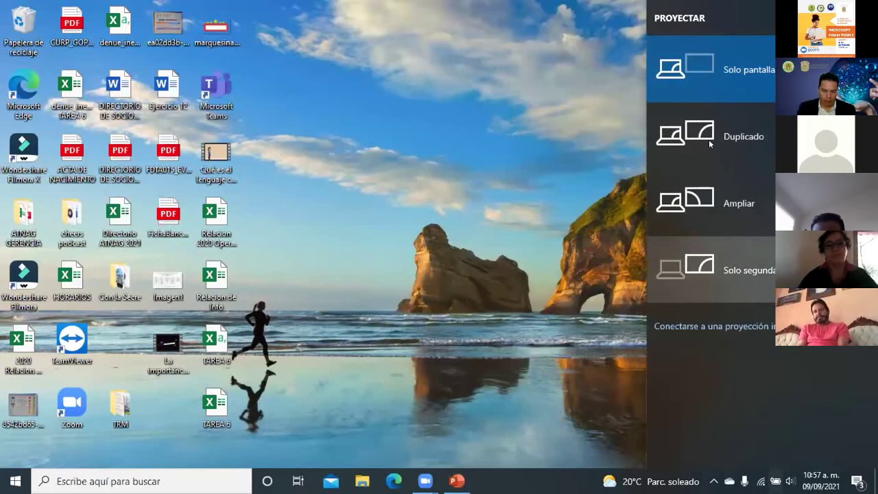
left_click(731, 138)
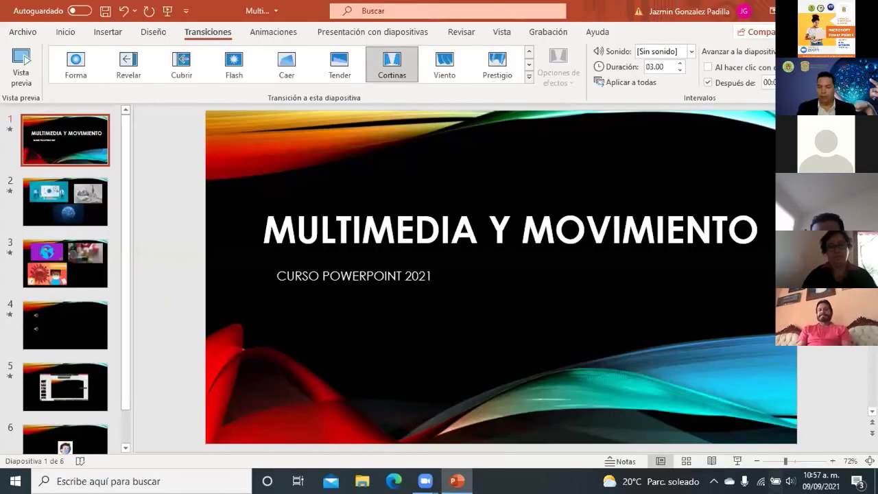
key("F5")
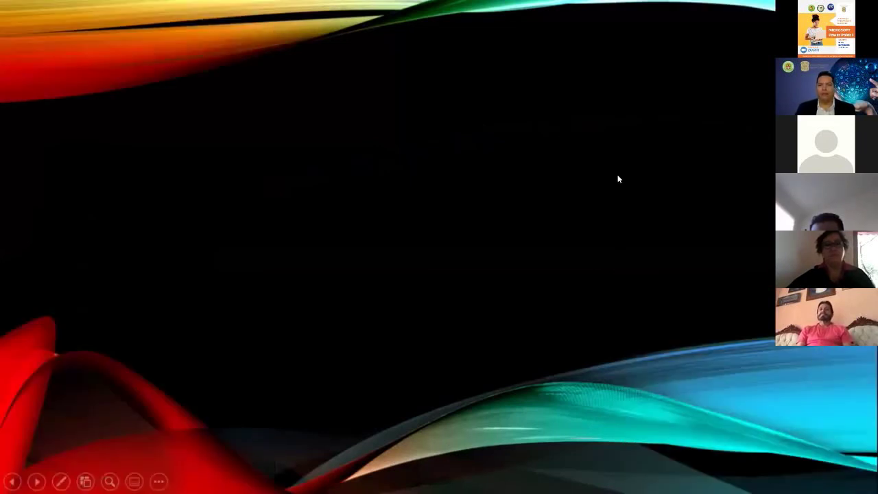
left_click(618, 174)
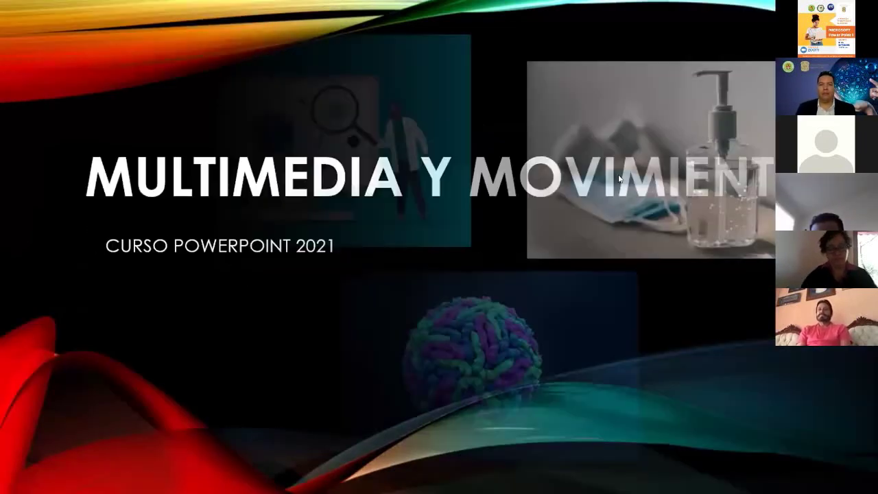
key("Escape")
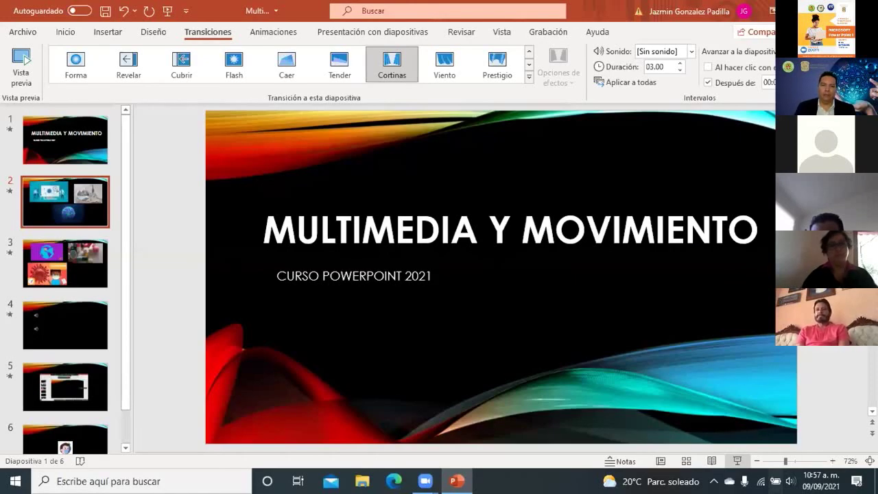
Choose Duplicado projection again via Win+P and dismiss the Proyectar panel.
key("super+p")
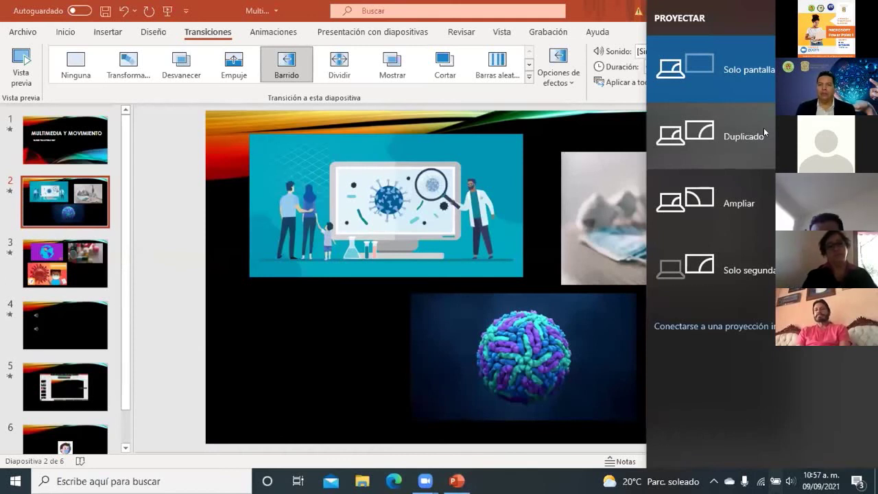
left_click(765, 133)
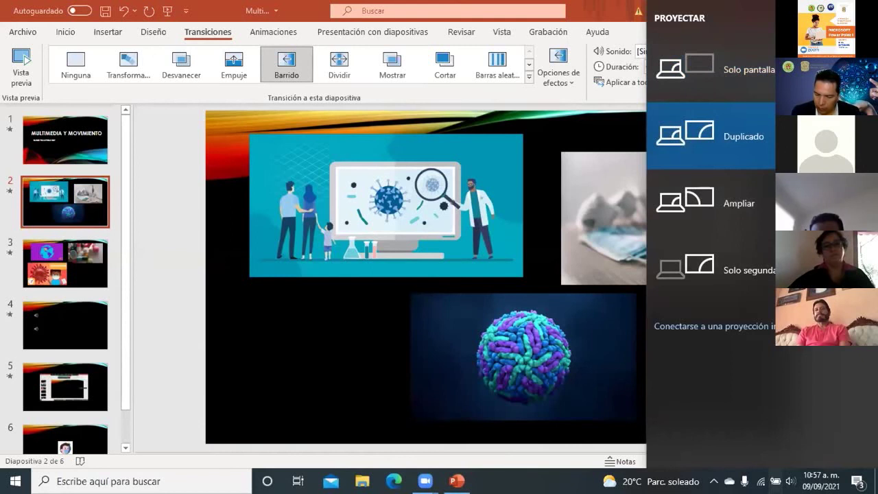
left_click(594, 91)
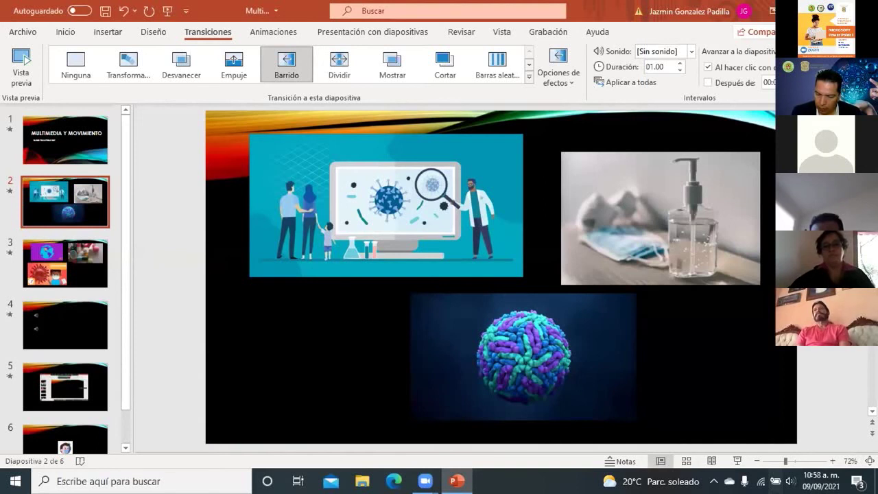
Select slide 1 and show its Animaciones settings, with title and subtitle both at step 1.
left_click(66, 140)
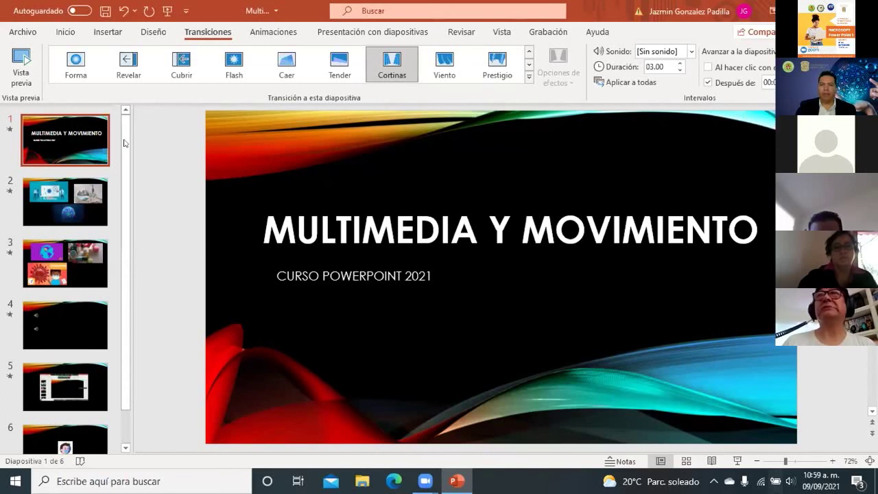
left_click(278, 34)
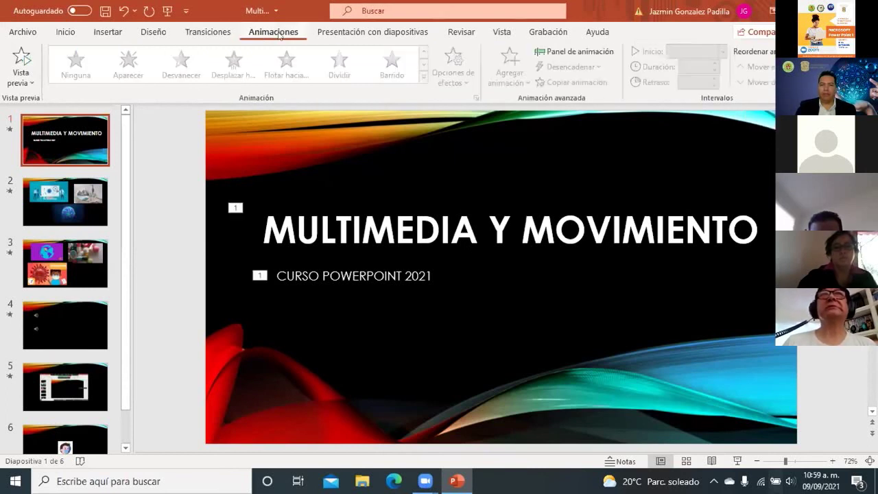